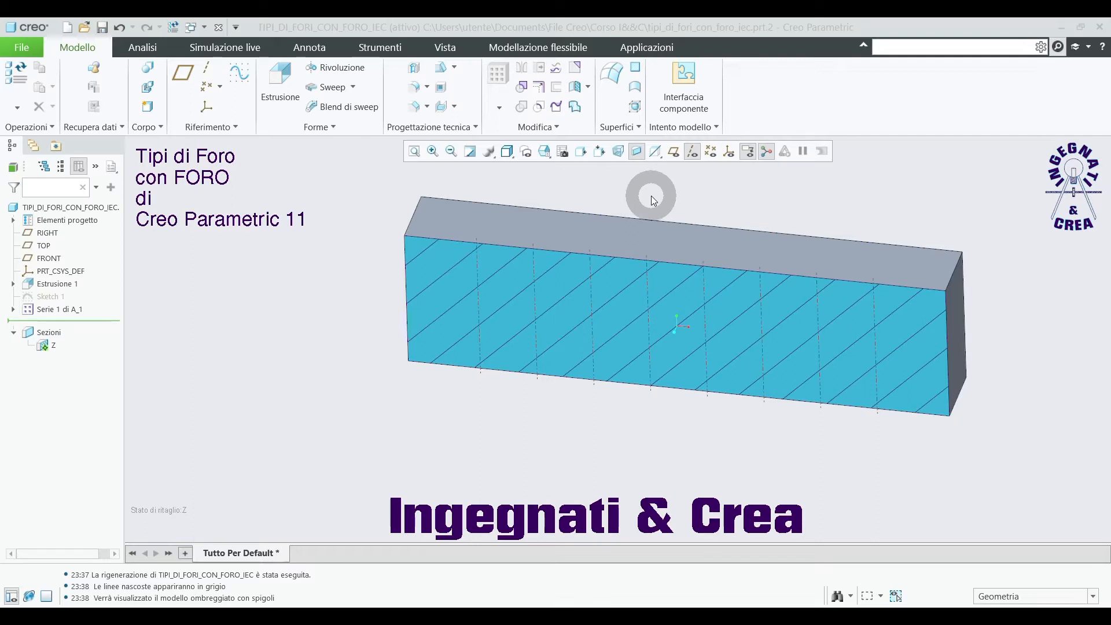
Step: Start a hole of the simple type (Semplice) with a flat profile (Piatto) and show its shape settings
click(414, 71)
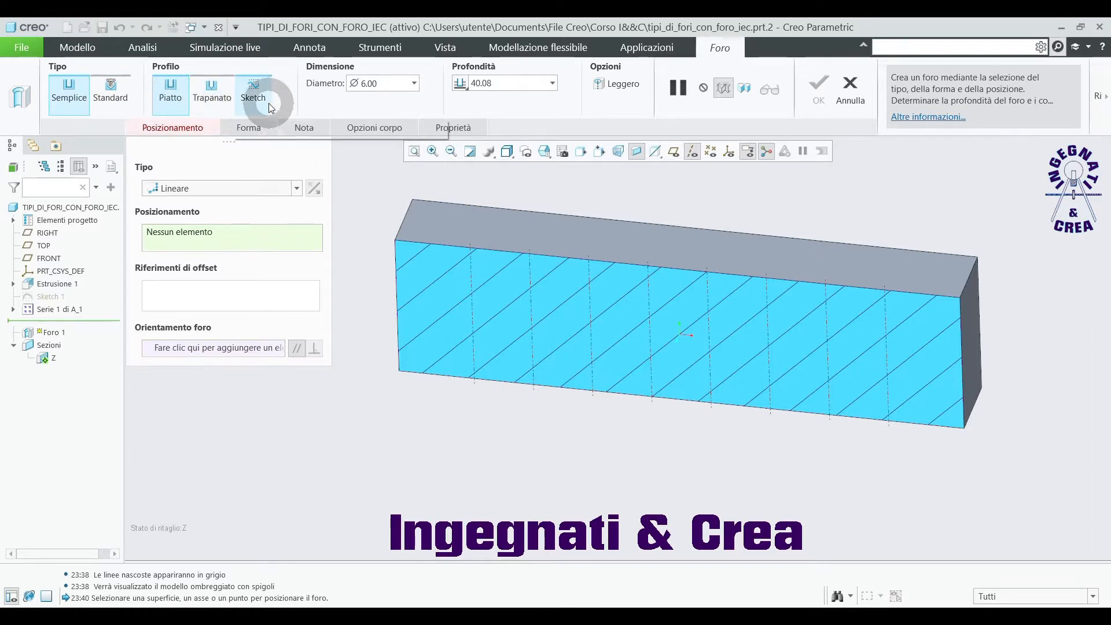
click(114, 104)
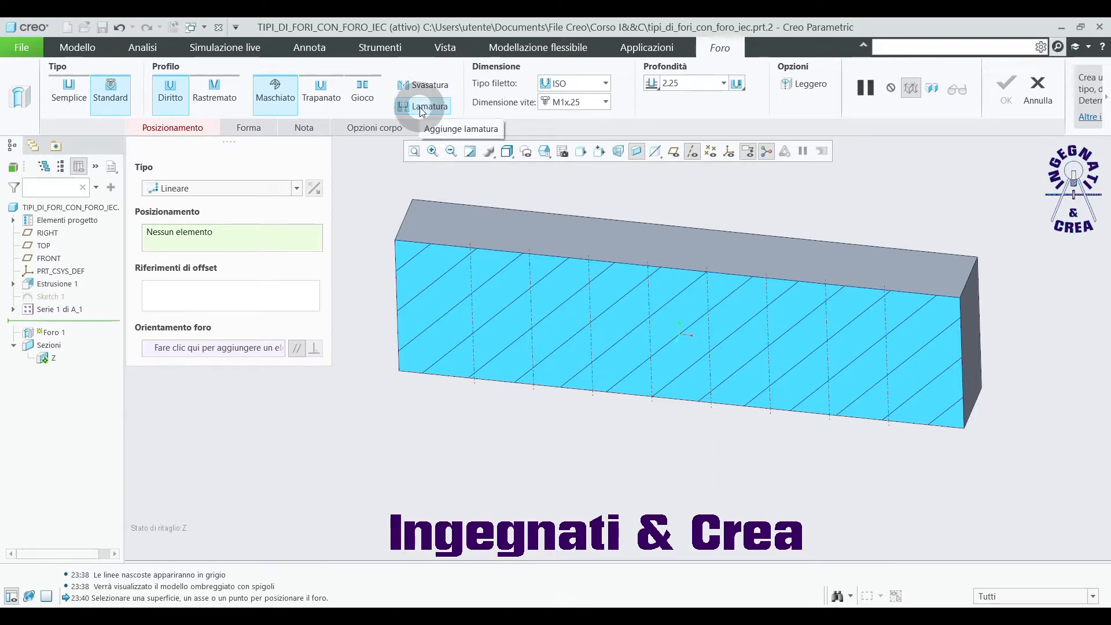
click(78, 95)
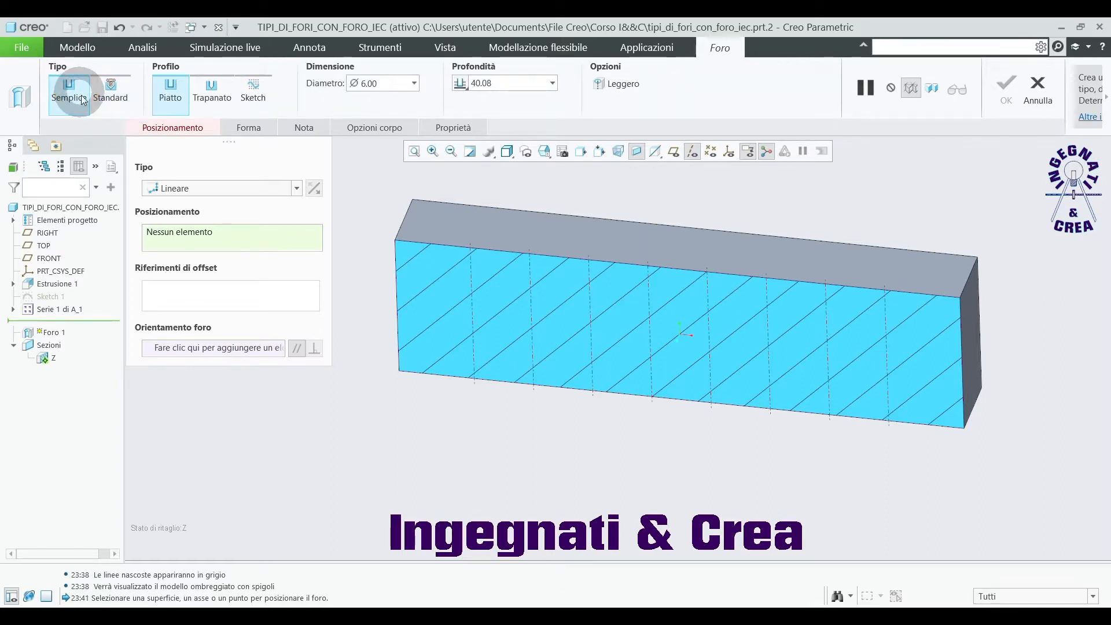
click(238, 131)
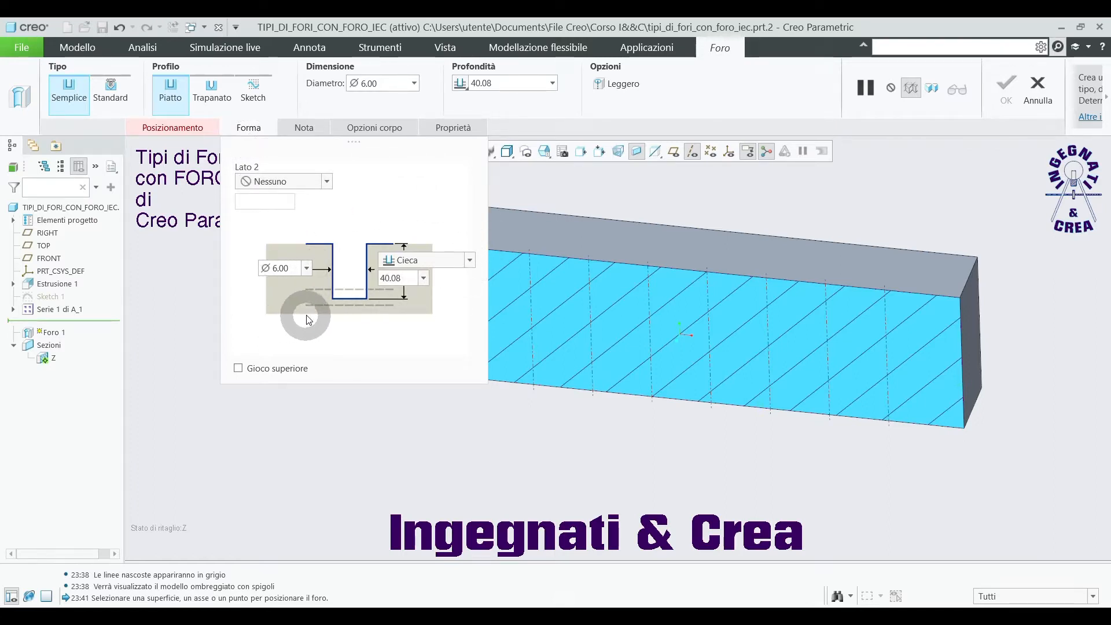
scroll(810, 281, down, 2)
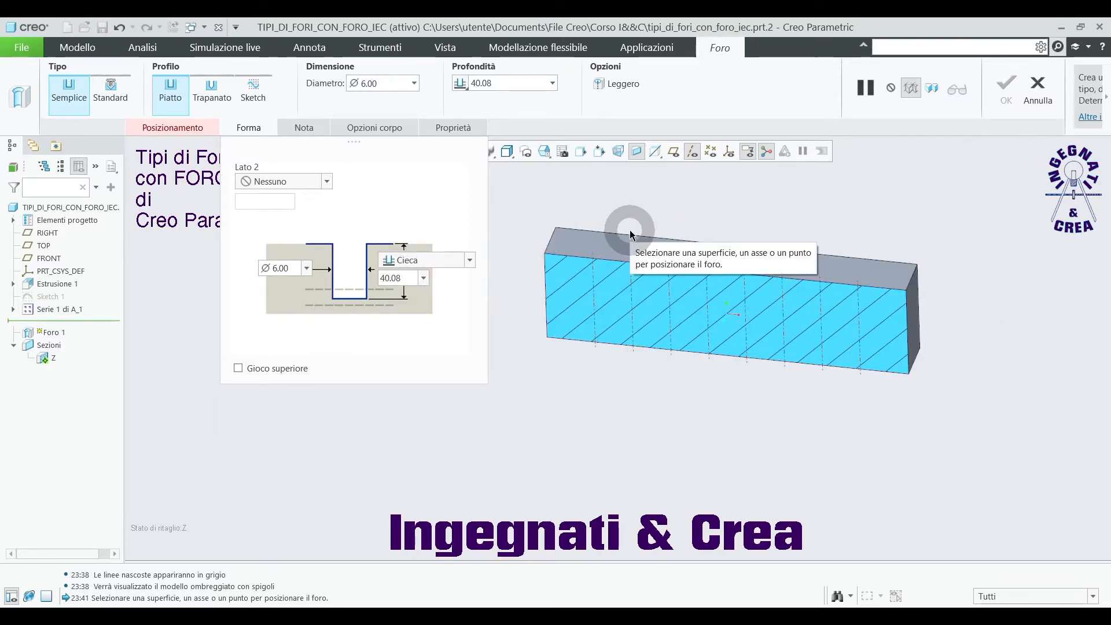
click(72, 96)
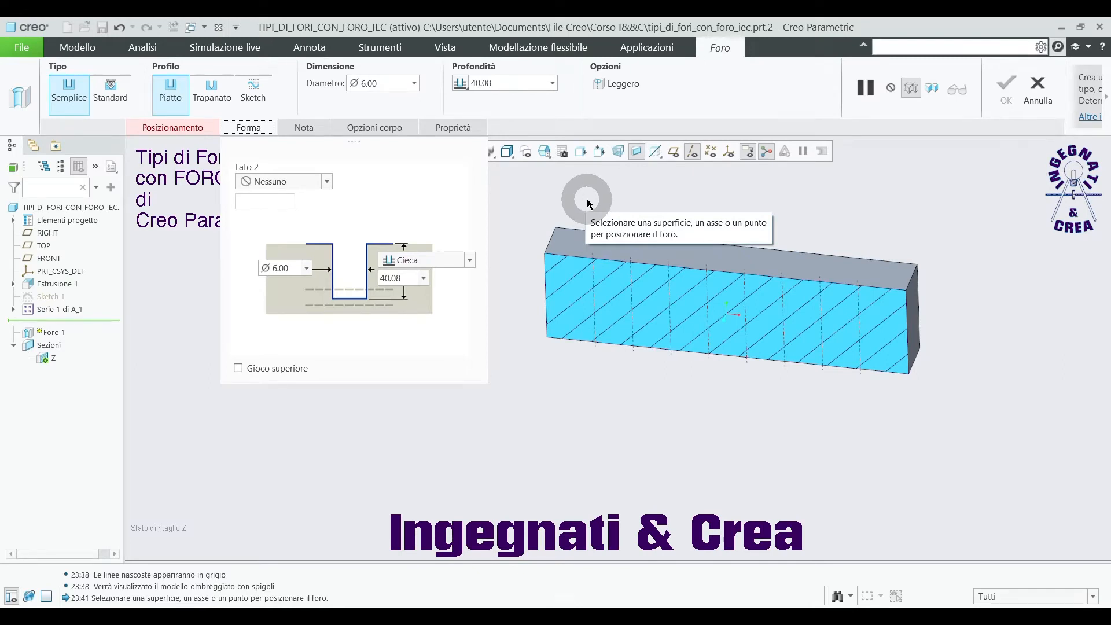
Step: Position the hole coaxially on the block's first axis, starting from the TOP datum plane
click(593, 271)
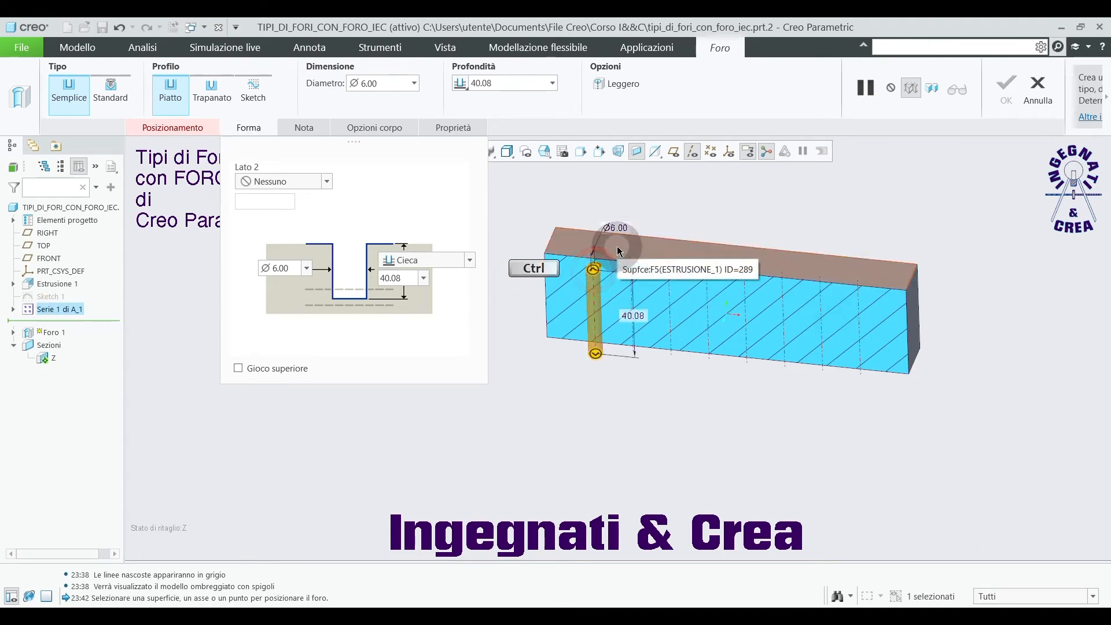
click(673, 151)
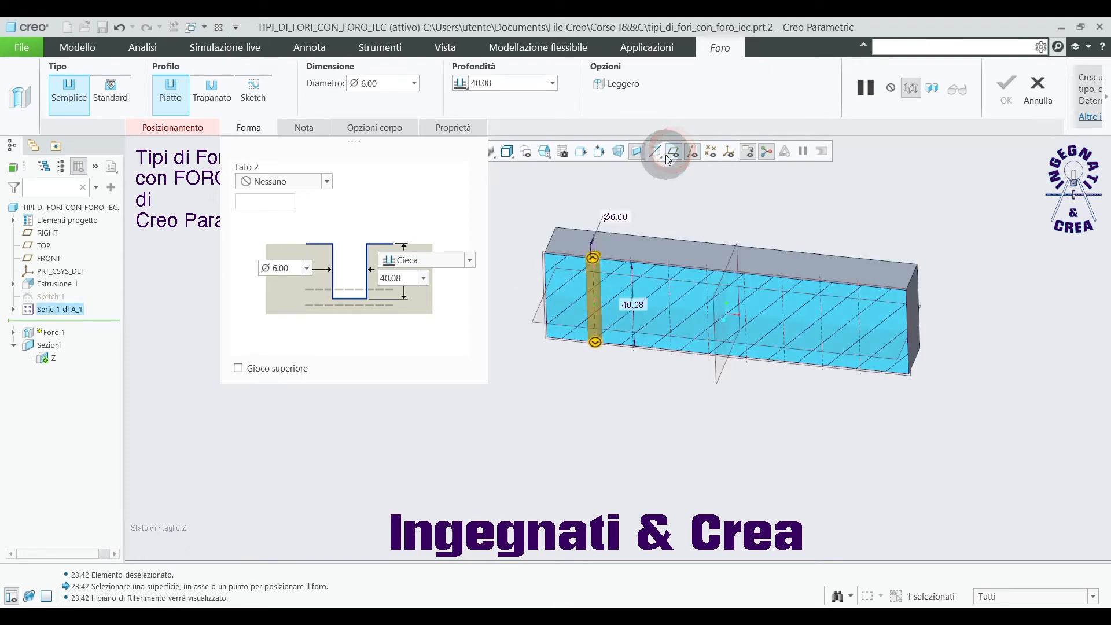
ctrl+click(535, 322)
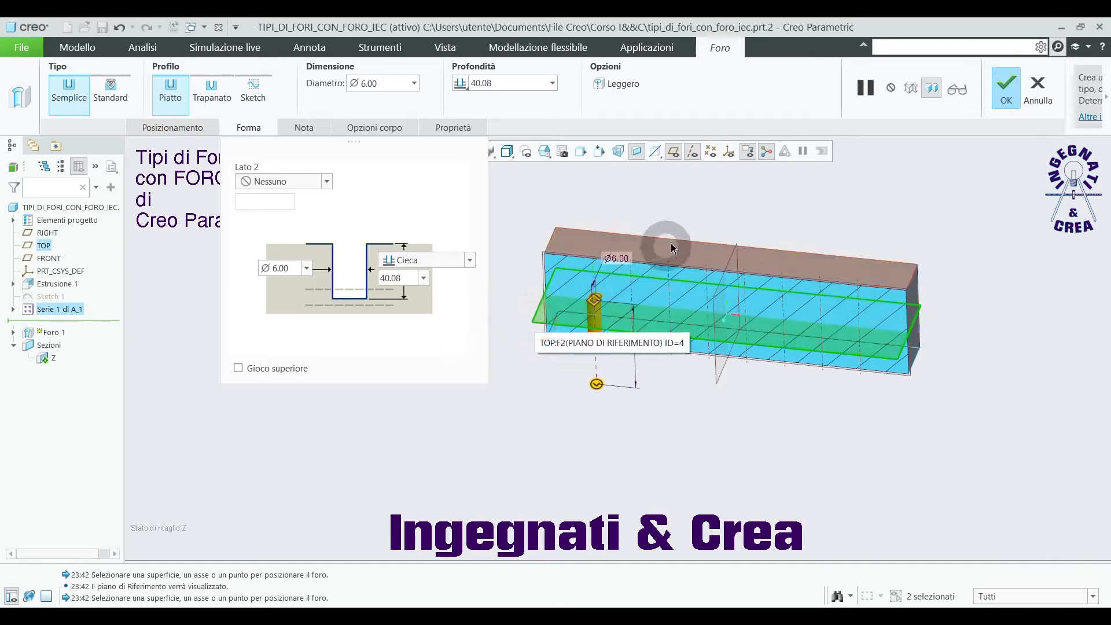
scroll(647, 324, up, 3)
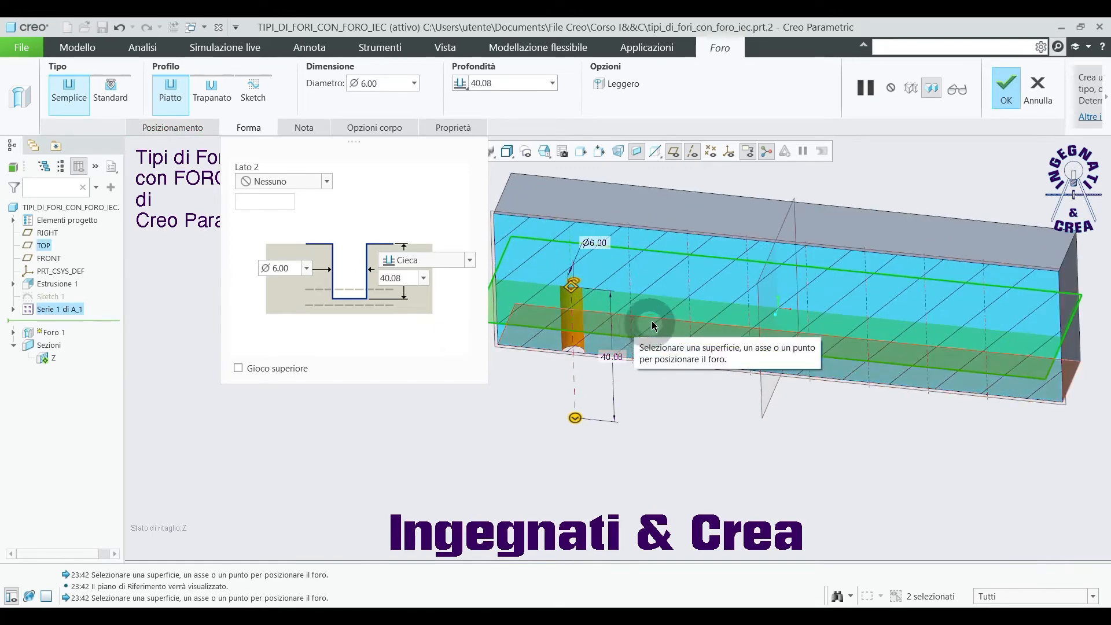
scroll(653, 326, down, 4)
click(673, 153)
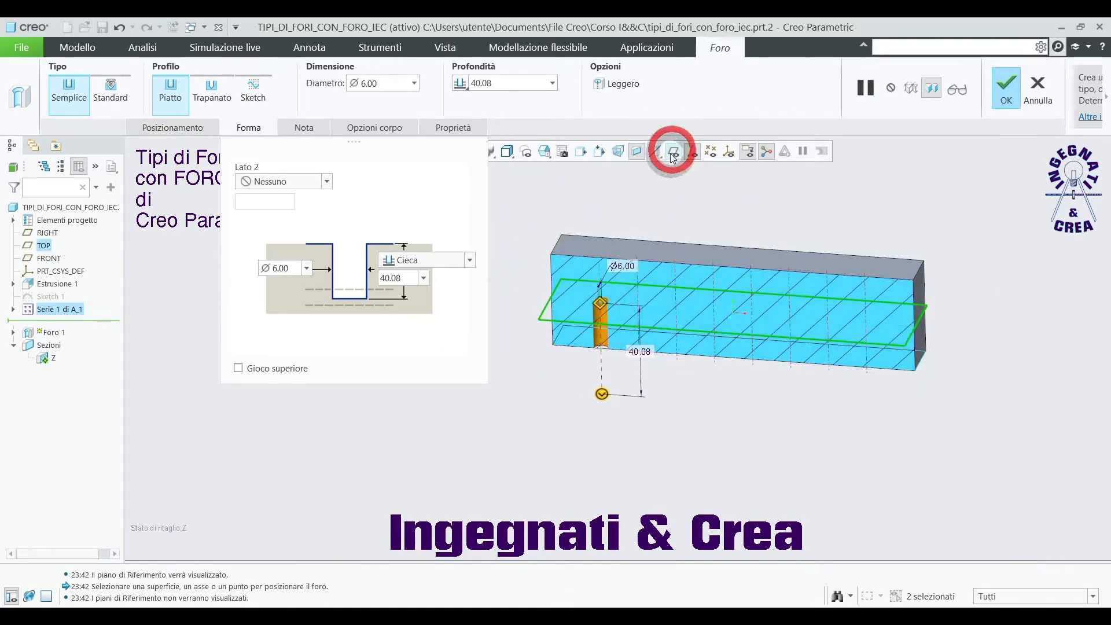
Step: Shorten the blind depth of the flat hole to about 15.6 so it ends inside the block
scroll(590, 312, up, 4)
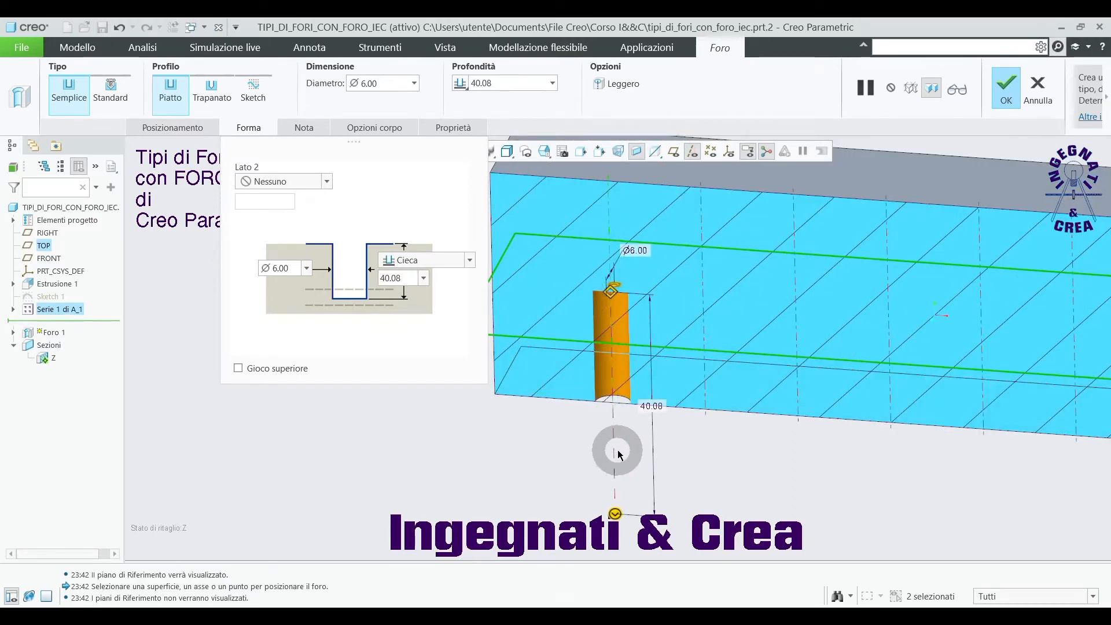
drag(615, 513, 612, 378)
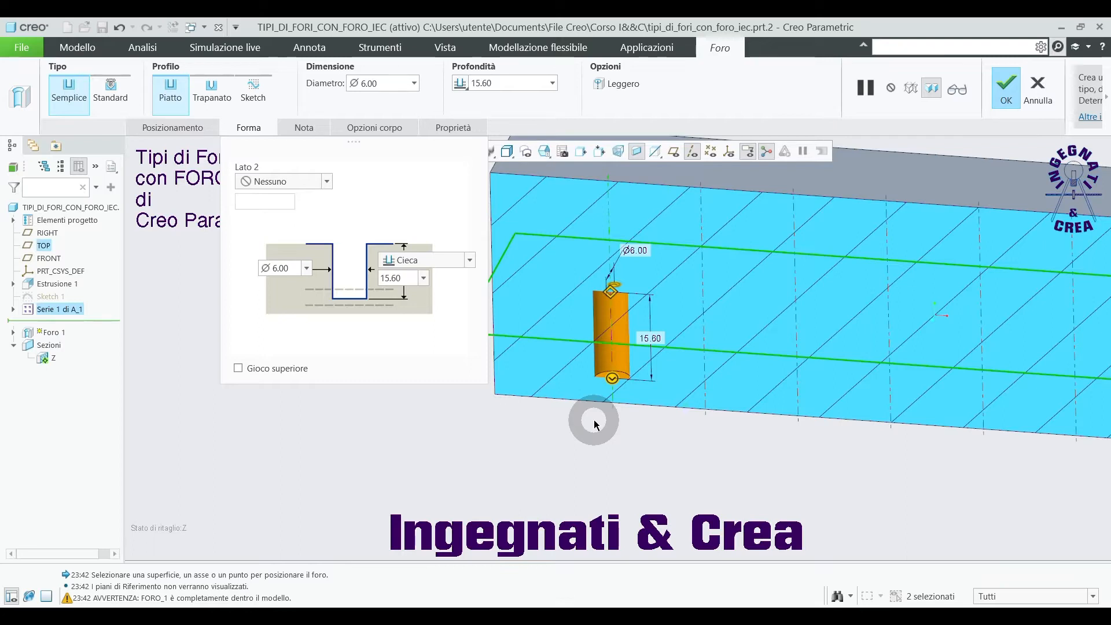
scroll(610, 385, up, 5)
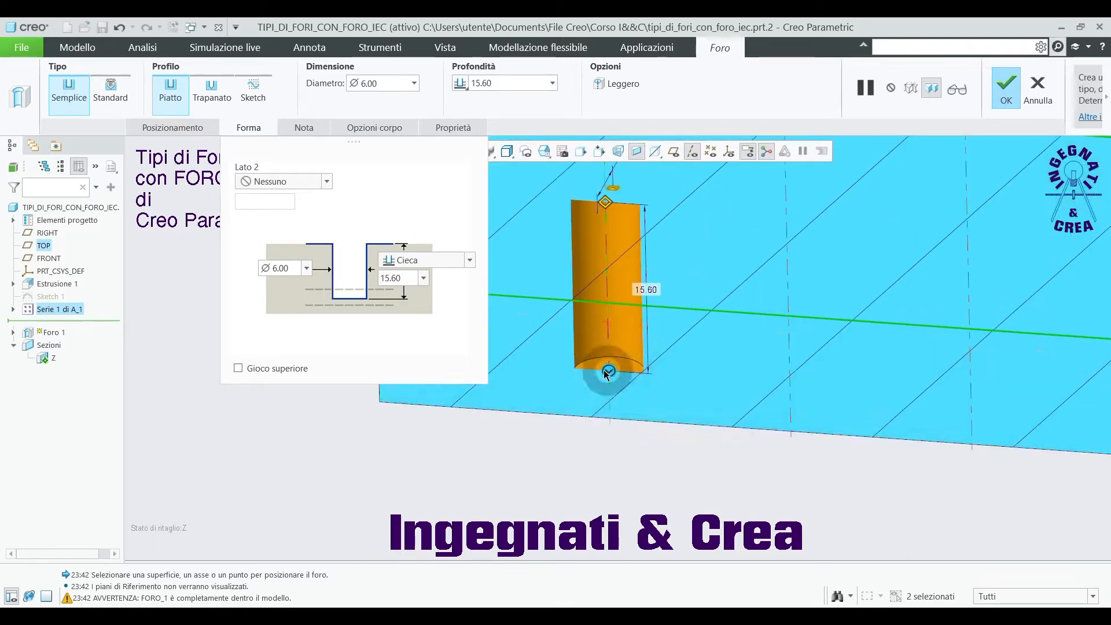
scroll(598, 379, down, 2)
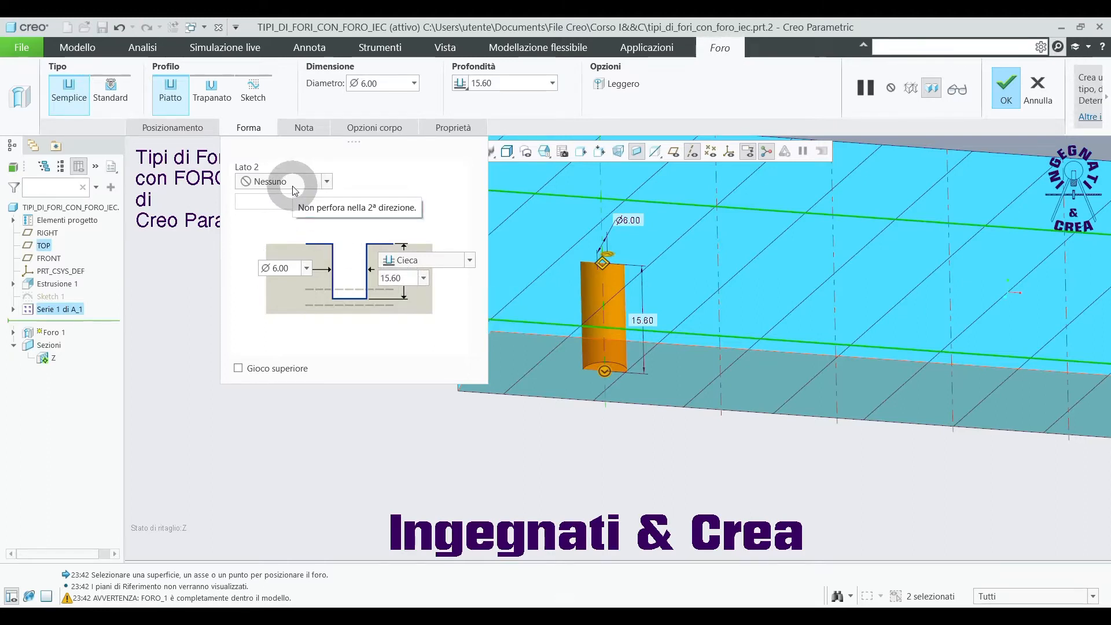
Step: Set the hole's second side (Lato 2) to through all (Attraverso tutto) and complete the hole
click(328, 183)
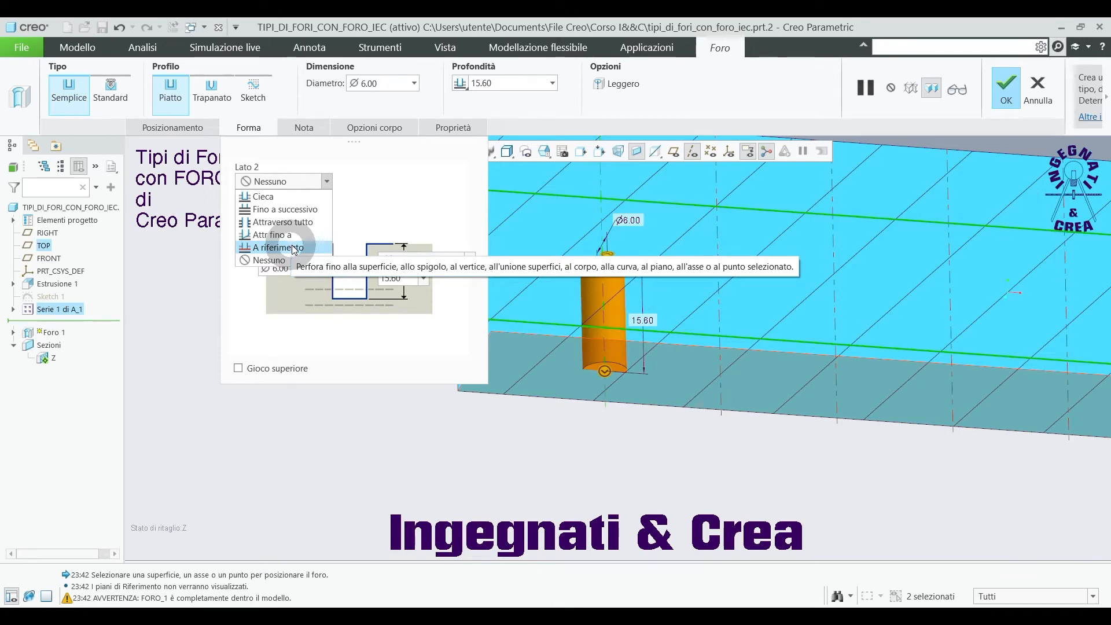
click(290, 223)
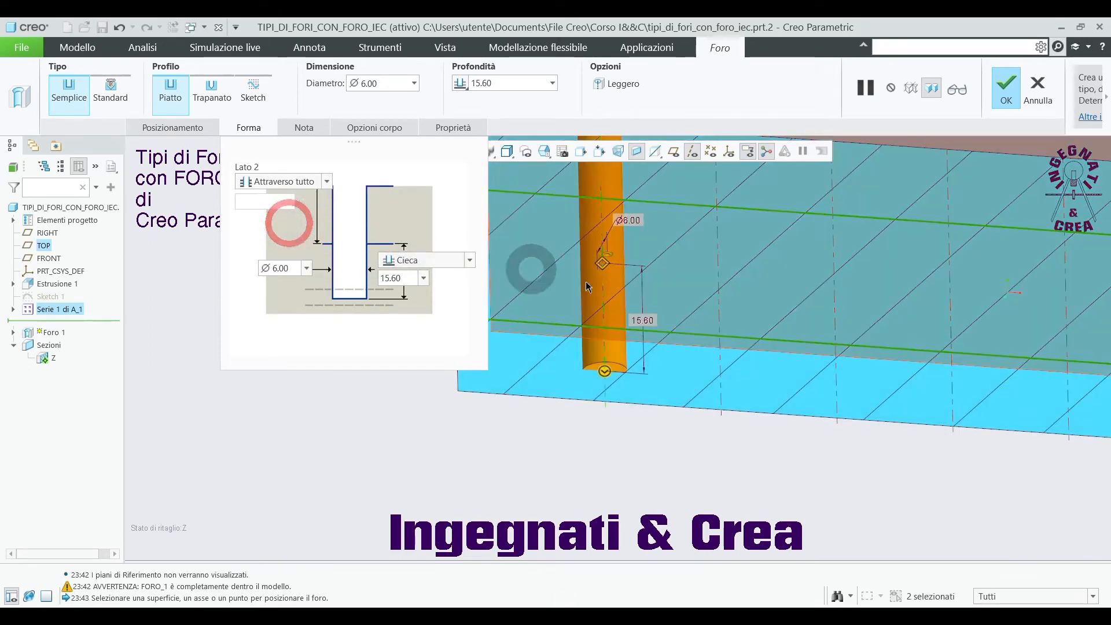
scroll(699, 349, up, 3)
middle_drag(699, 350, 685, 348)
click(1003, 92)
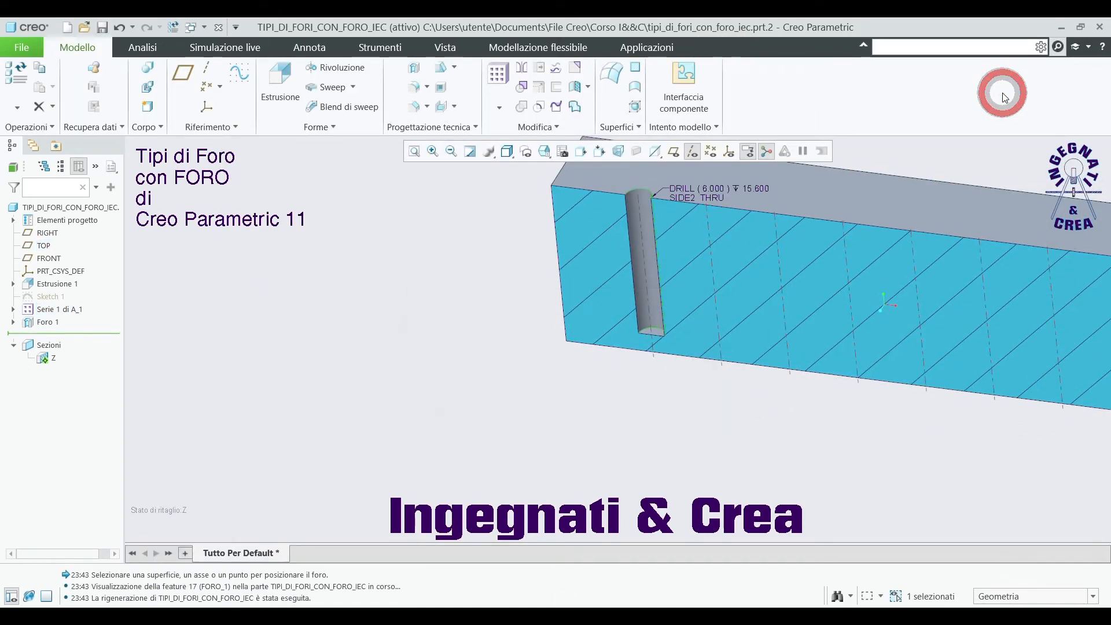
Step: Place a simple drilled hole (Trapanato) coaxially on the second axis from the block's upper face, with a depth of about 22.9
scroll(497, 347, up, 2)
scroll(719, 285, down, 1)
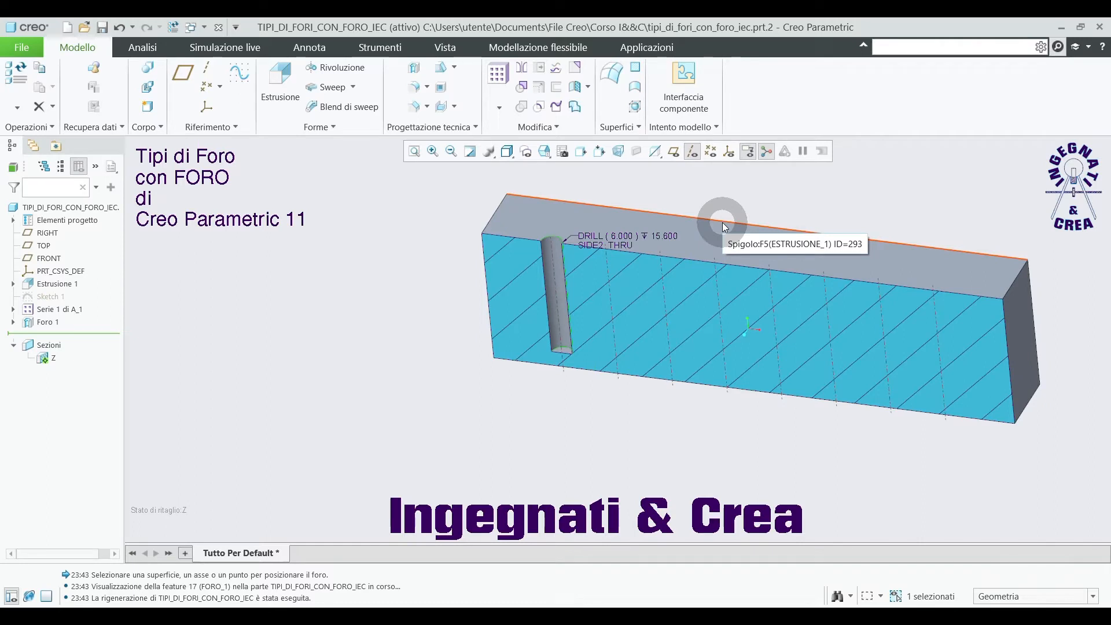
click(421, 72)
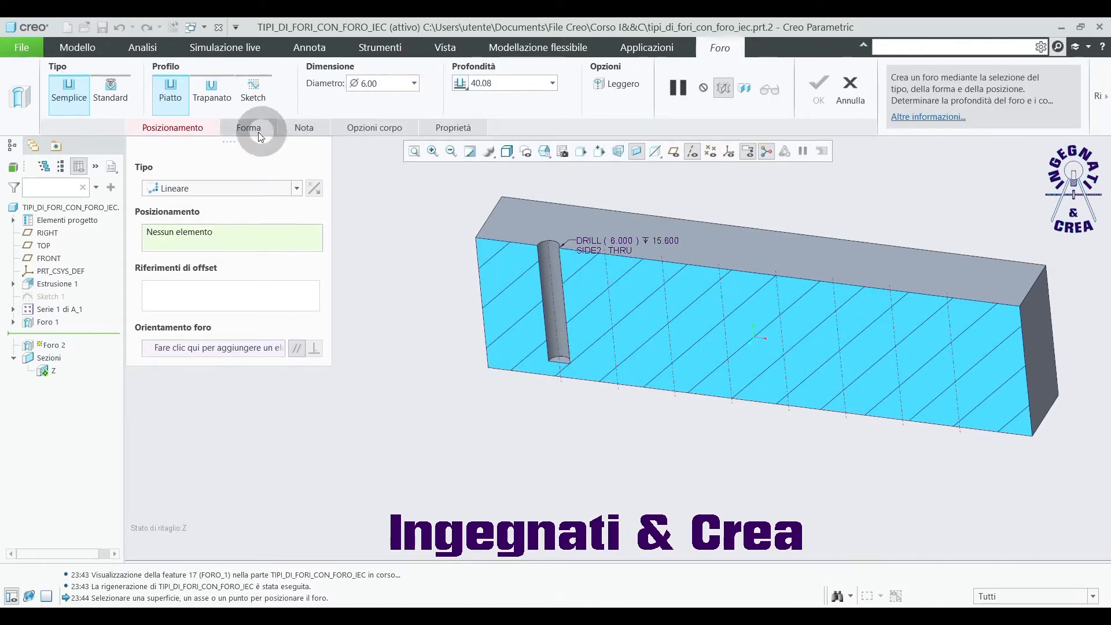
click(70, 99)
click(211, 92)
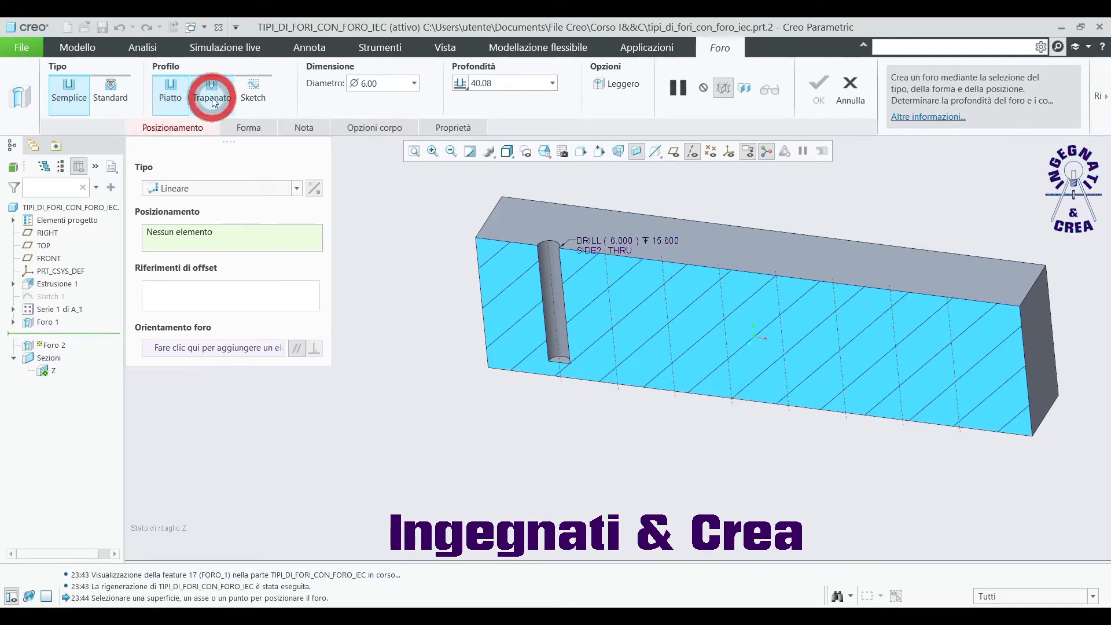
click(609, 282)
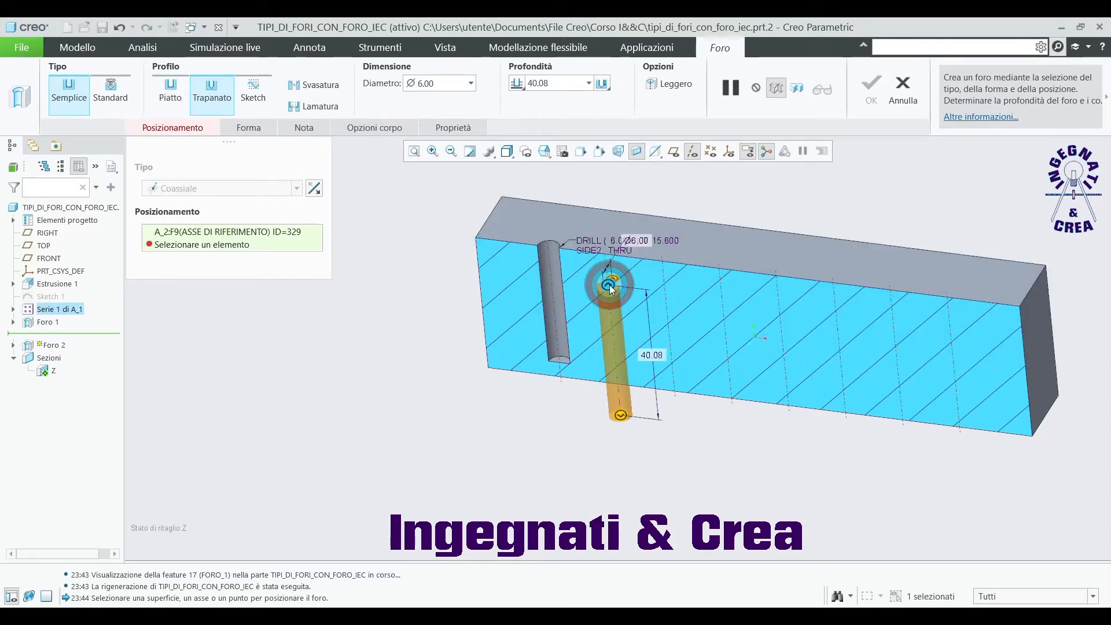
ctrl+click(721, 243)
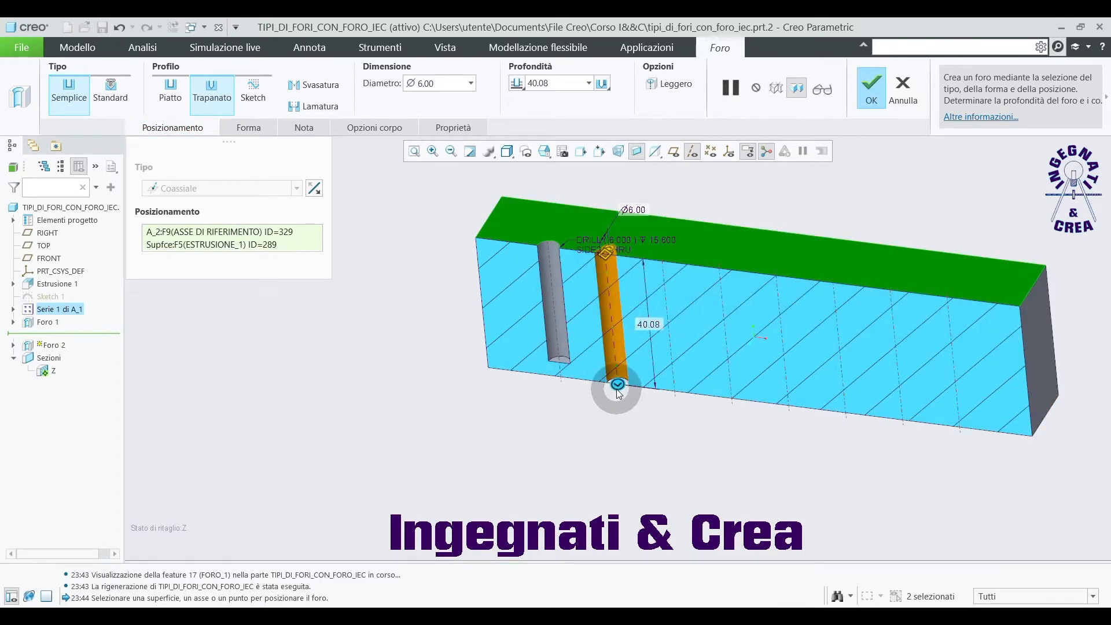
drag(617, 384, 619, 333)
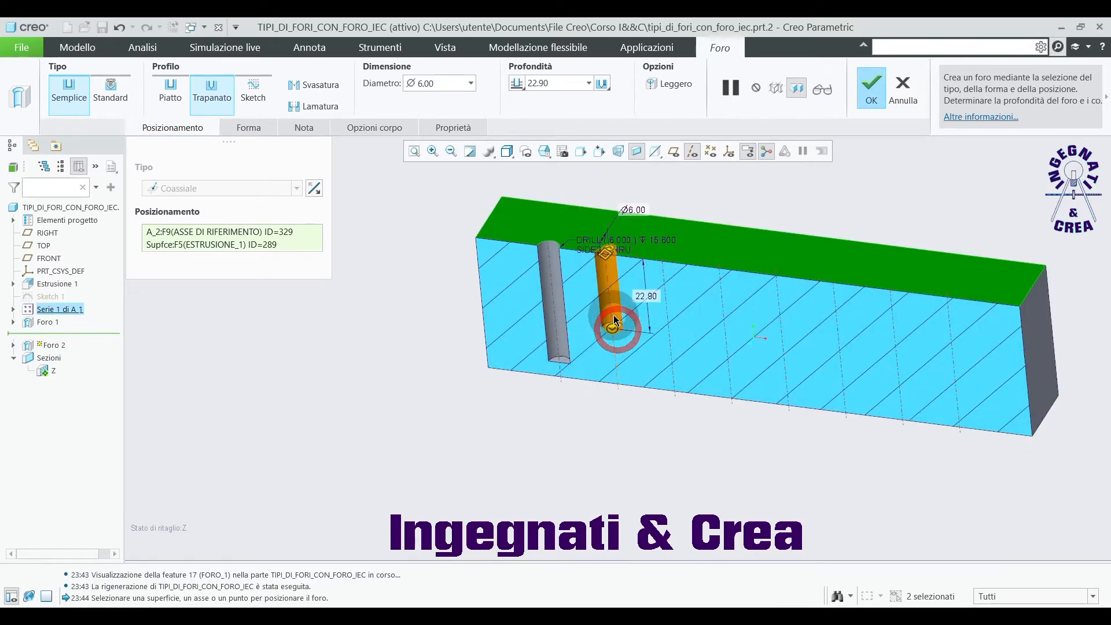
scroll(621, 341, up, 6)
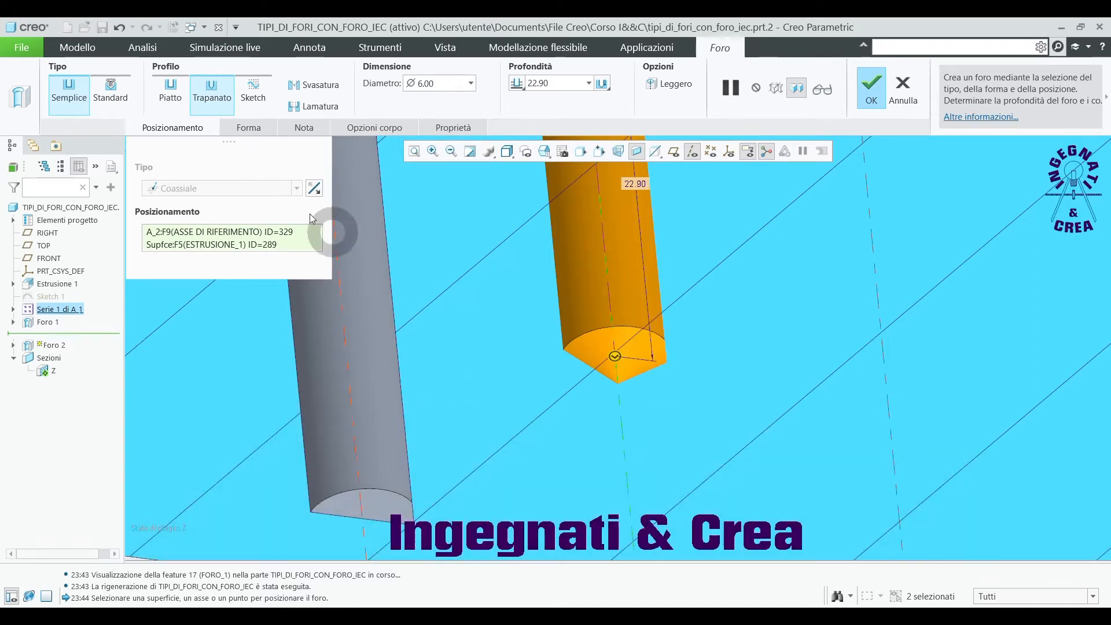
Step: Reference the drilled hole's depth to its tip (Punta) in the shape settings
click(243, 129)
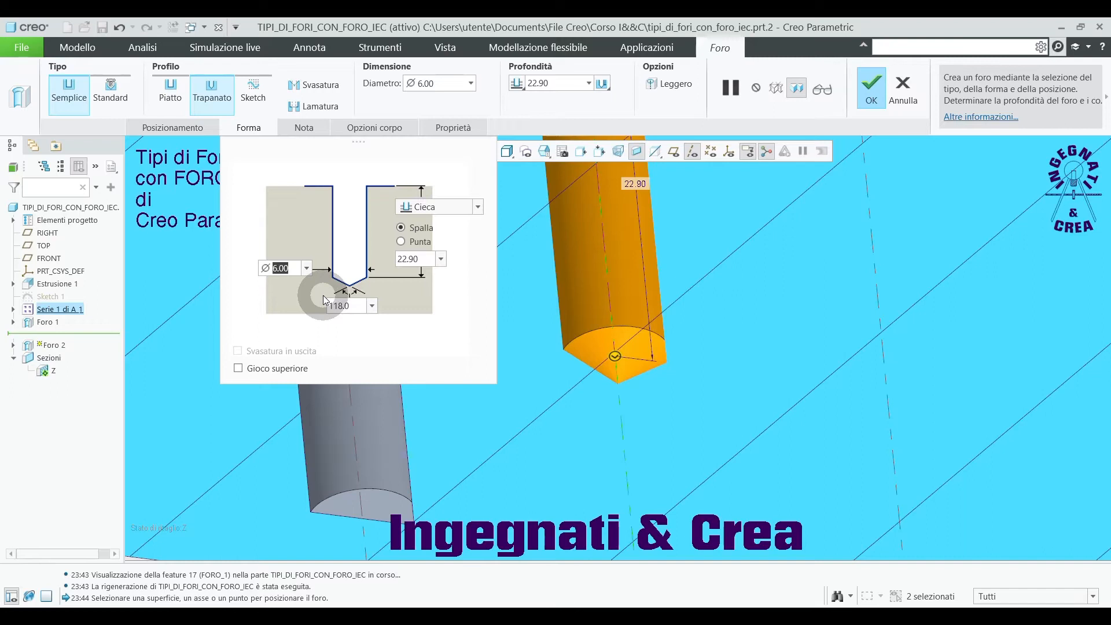
click(362, 306)
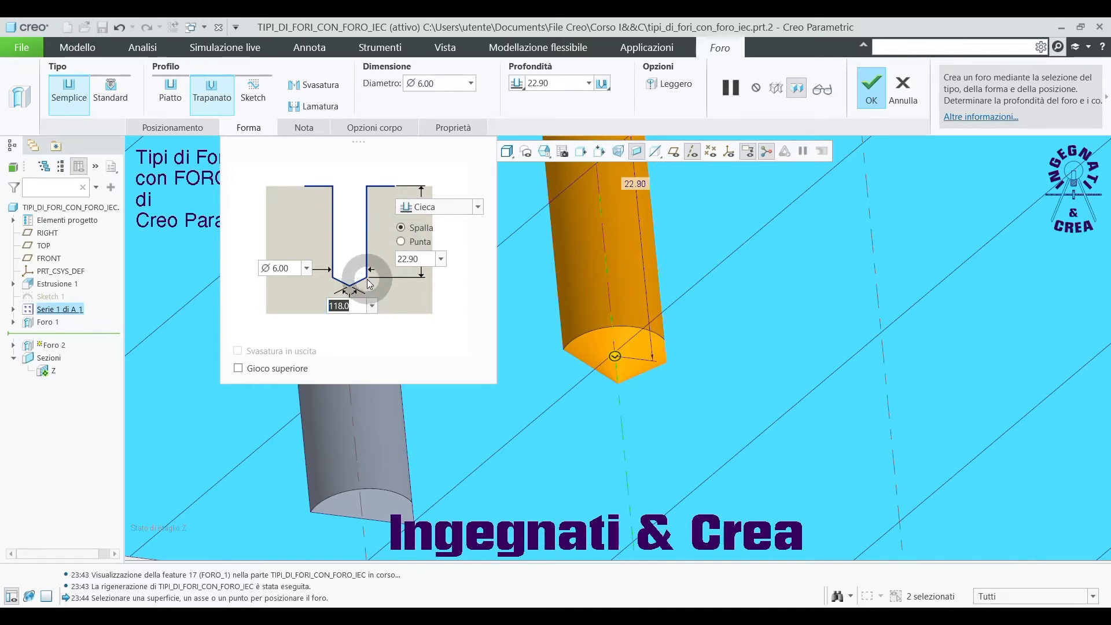
click(401, 242)
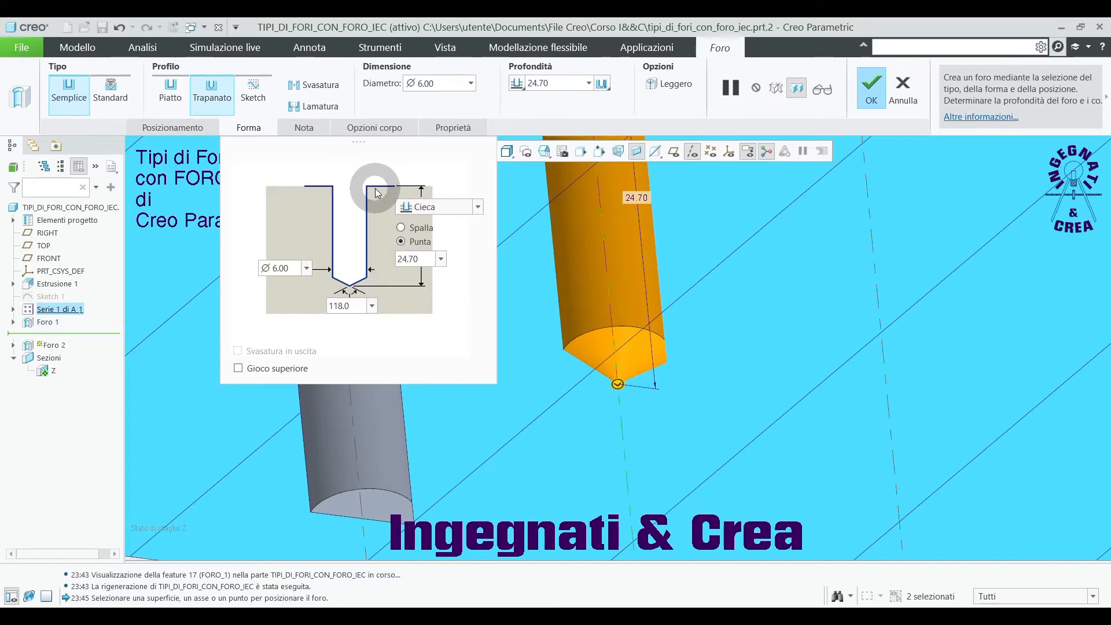
Step: Try a countersink (Svasatura) and a counterbore (Lamatura) one at a time on the drilled hole
scroll(617, 438, up, 4)
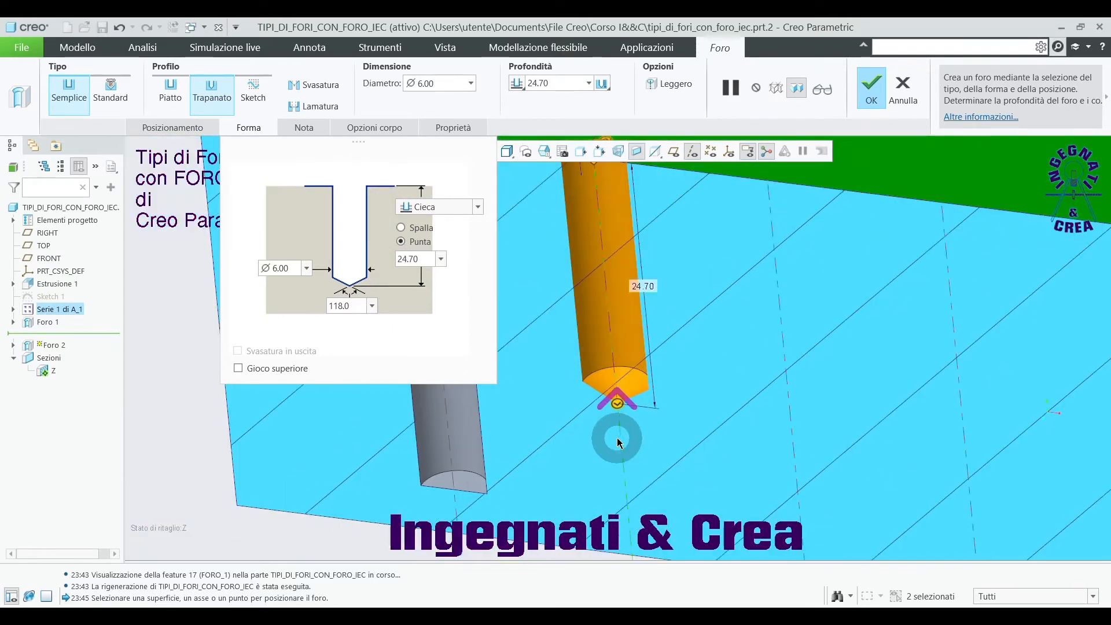
scroll(617, 442, up, 2)
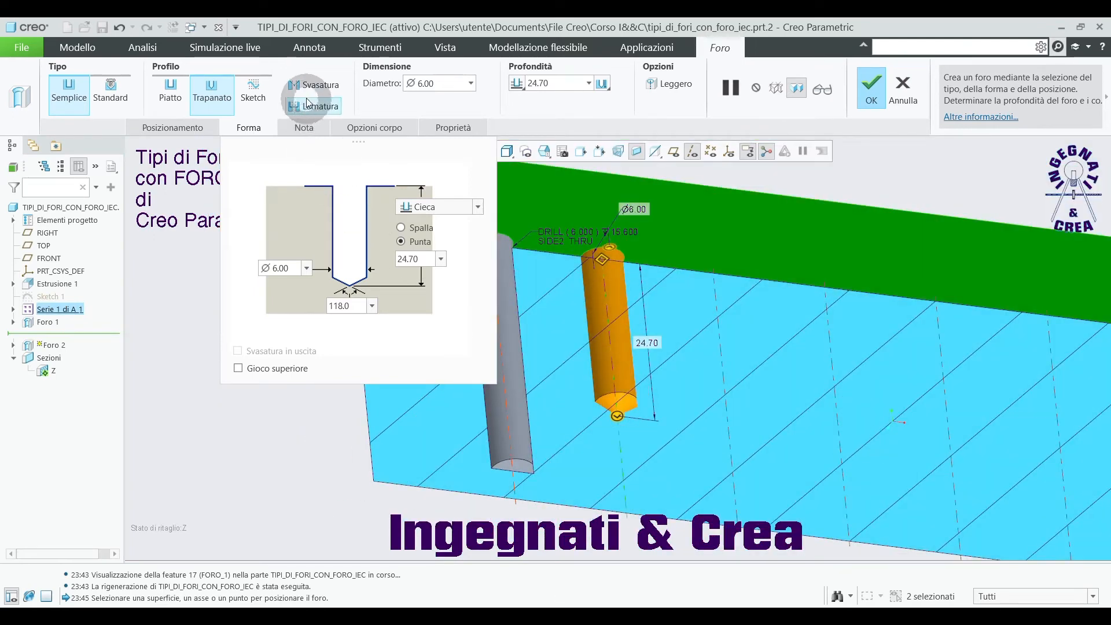
click(309, 86)
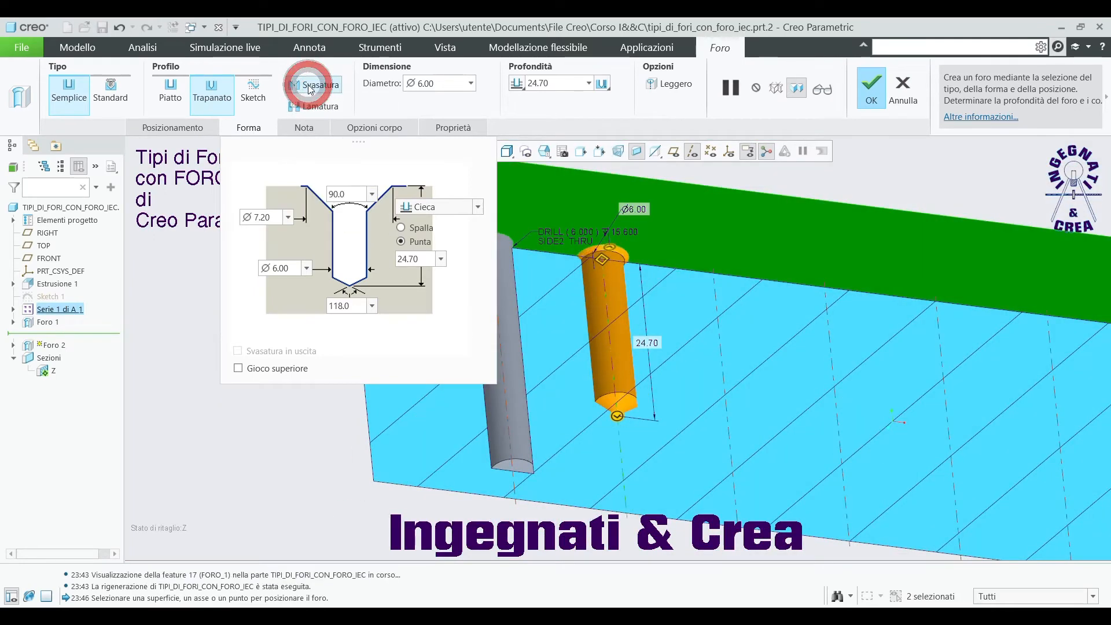
click(309, 86)
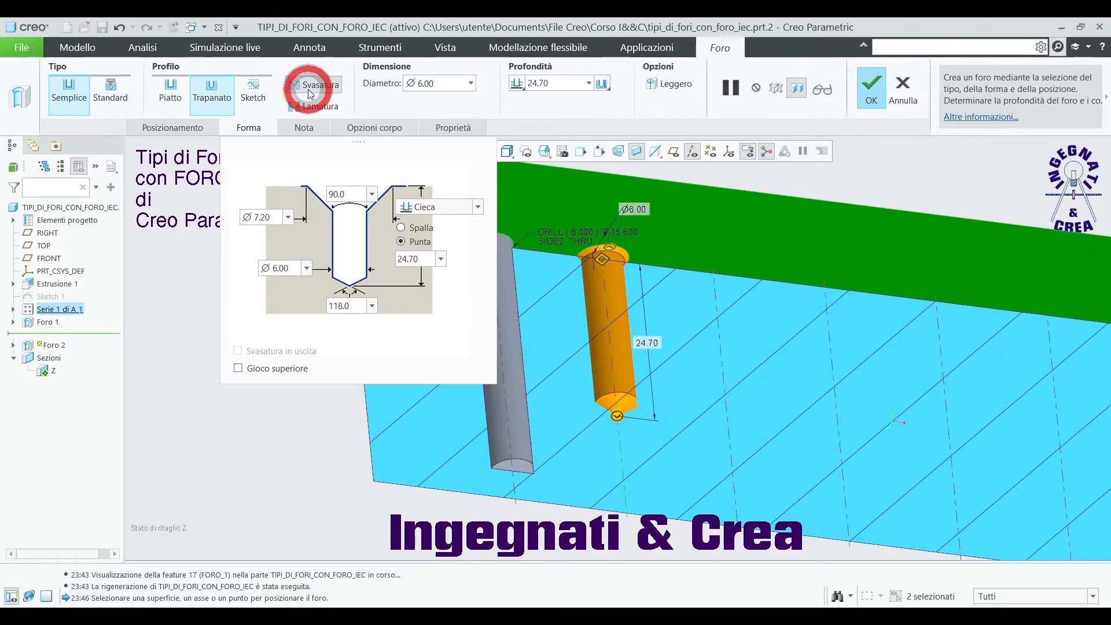
click(319, 106)
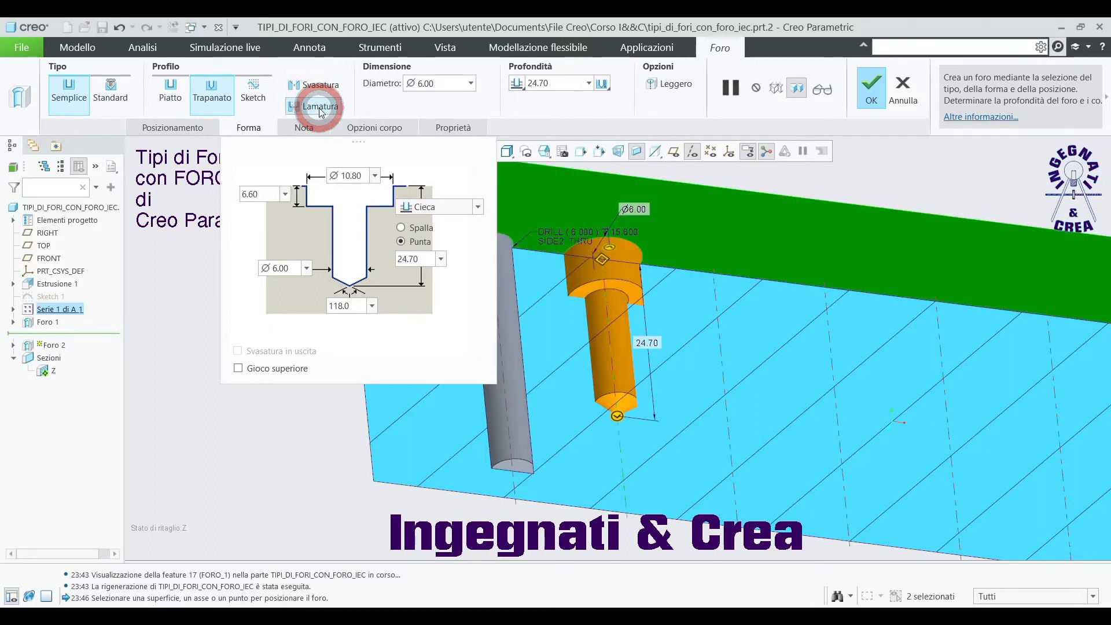
click(320, 108)
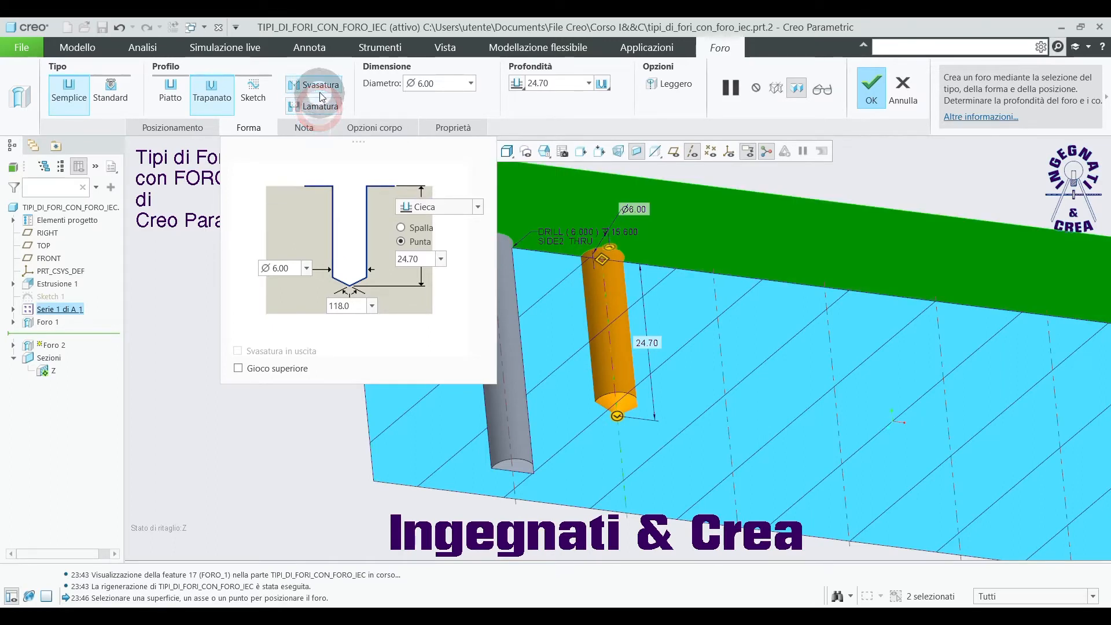
Step: Add both a countersink (Svasatura) and a counterbore (Lamatura) to the drilled hole
click(320, 87)
click(320, 108)
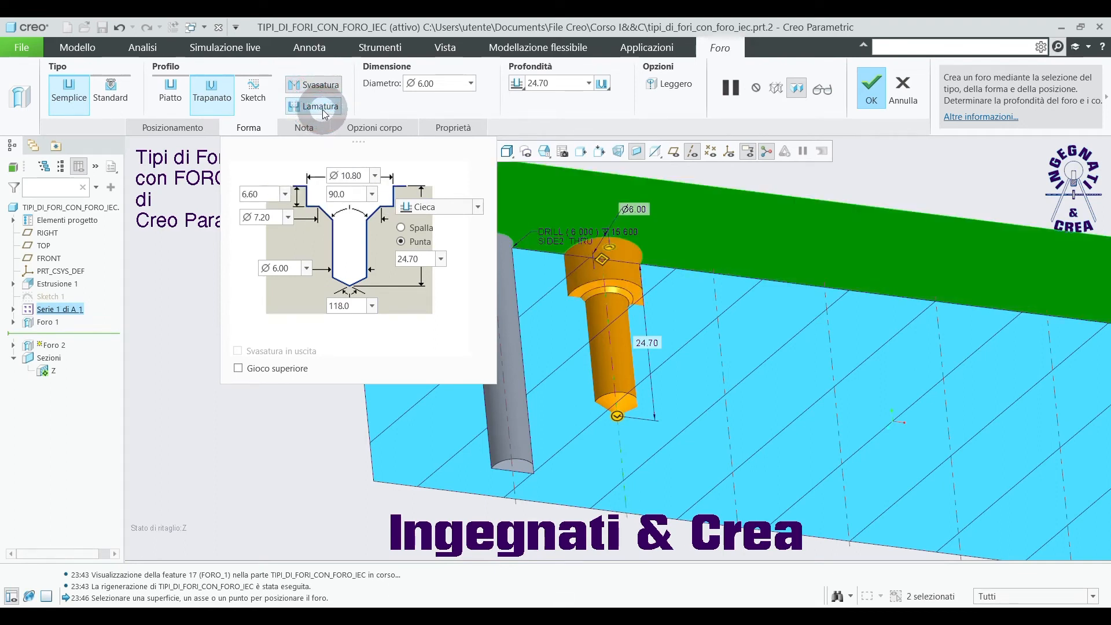
Step: Set the drilled hole's depth to through all (Attraverso tutto) and add an exit countersink (Svasatura in uscita)
click(478, 207)
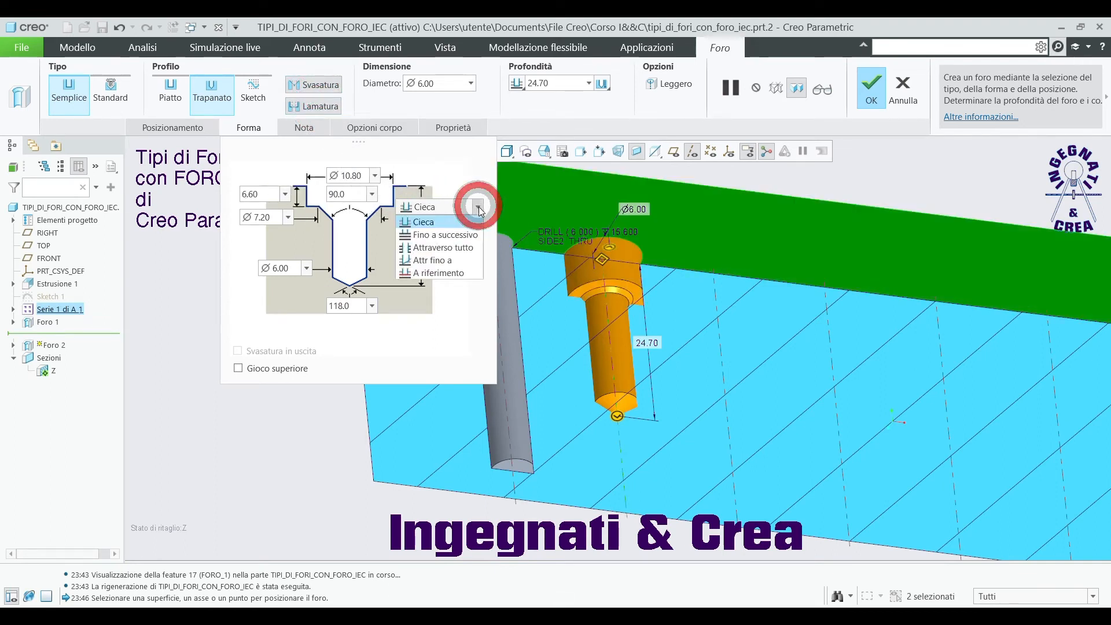
click(471, 251)
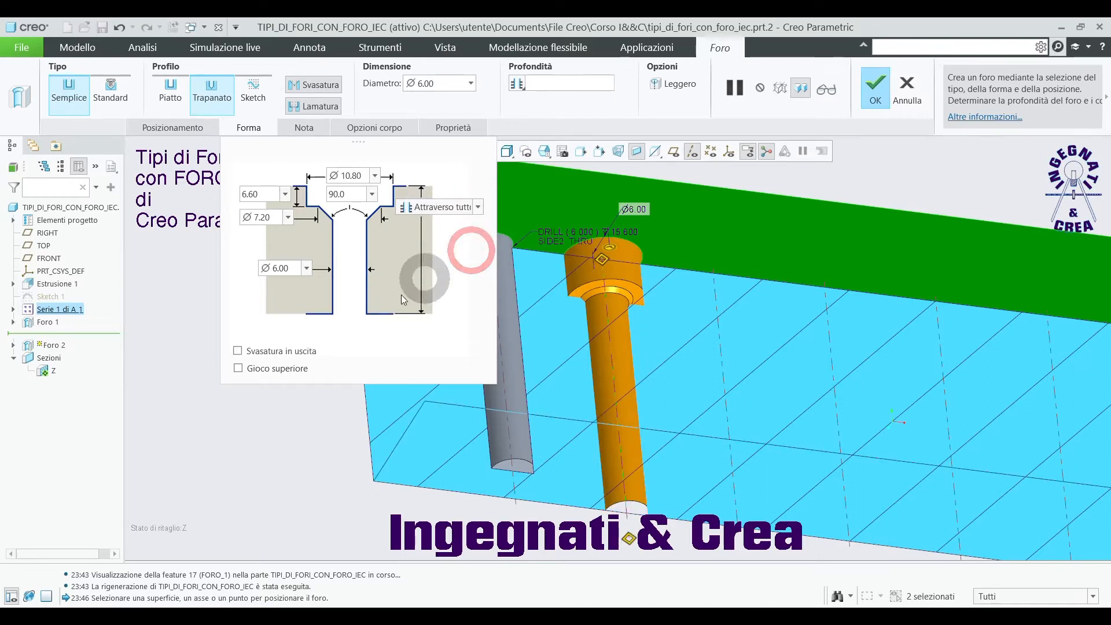
click(238, 351)
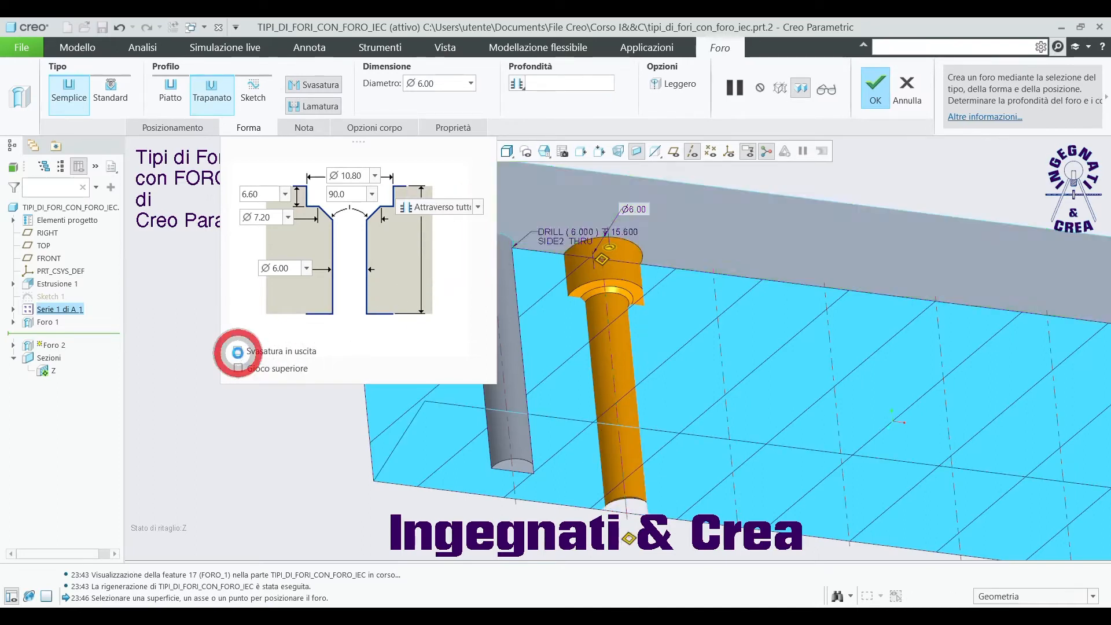
mouse_move(781, 360)
middle_down()
mouse_move(769, 354)
mouse_move(786, 330)
mouse_move(769, 349)
middle_up()
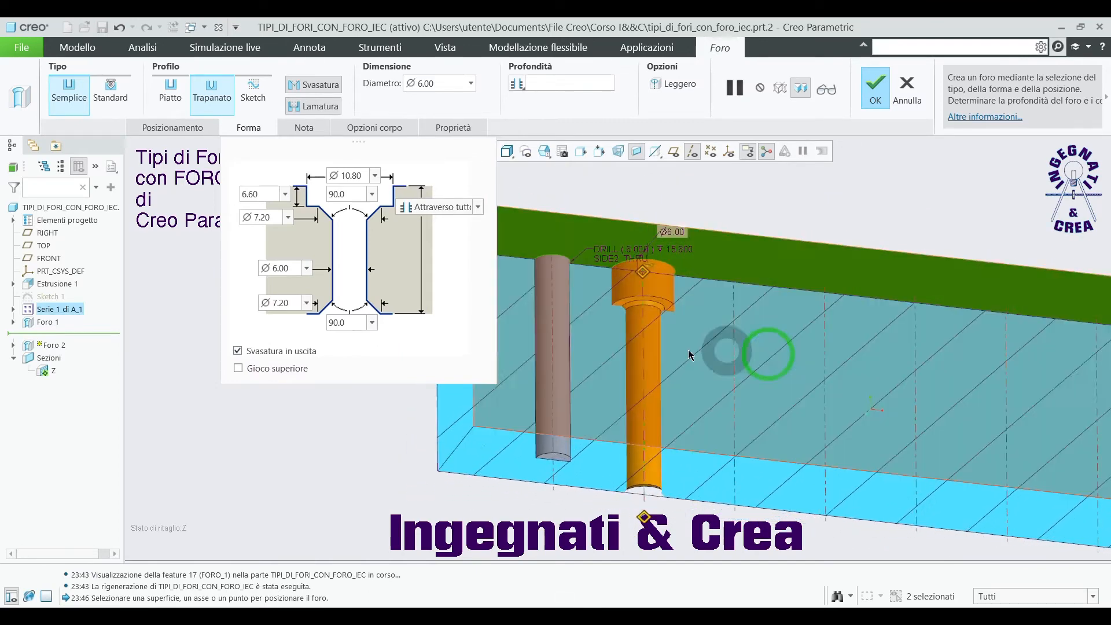
Step: Set the exit countersink's diameter to 10 and complete the hole
click(291, 303)
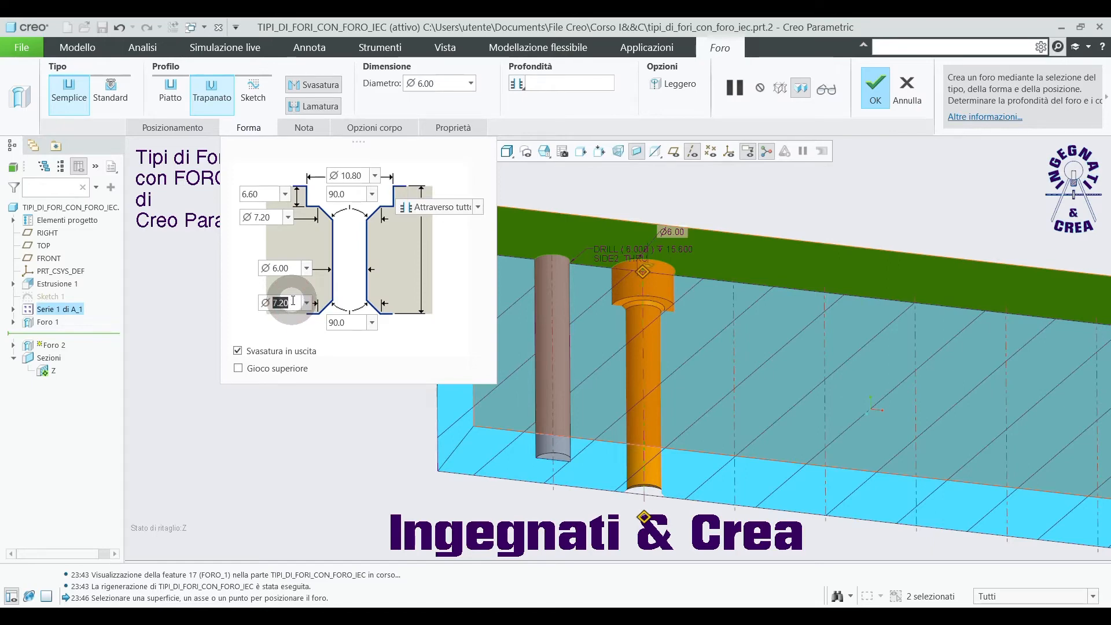
text(1)
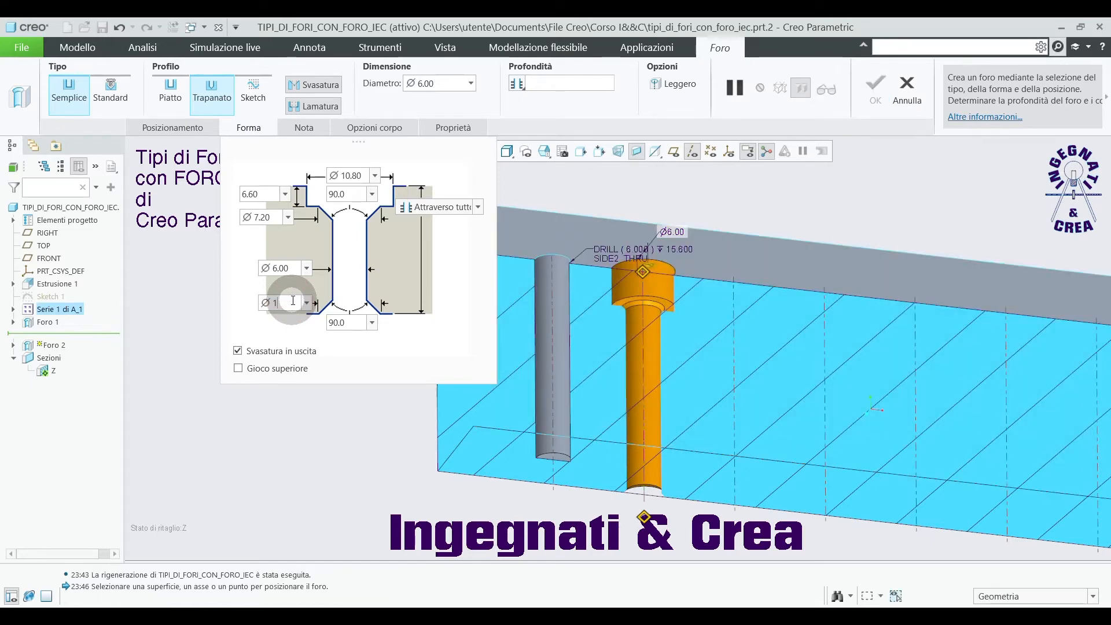
text(0)
key(Return)
middle_drag(593, 283, 844, 425)
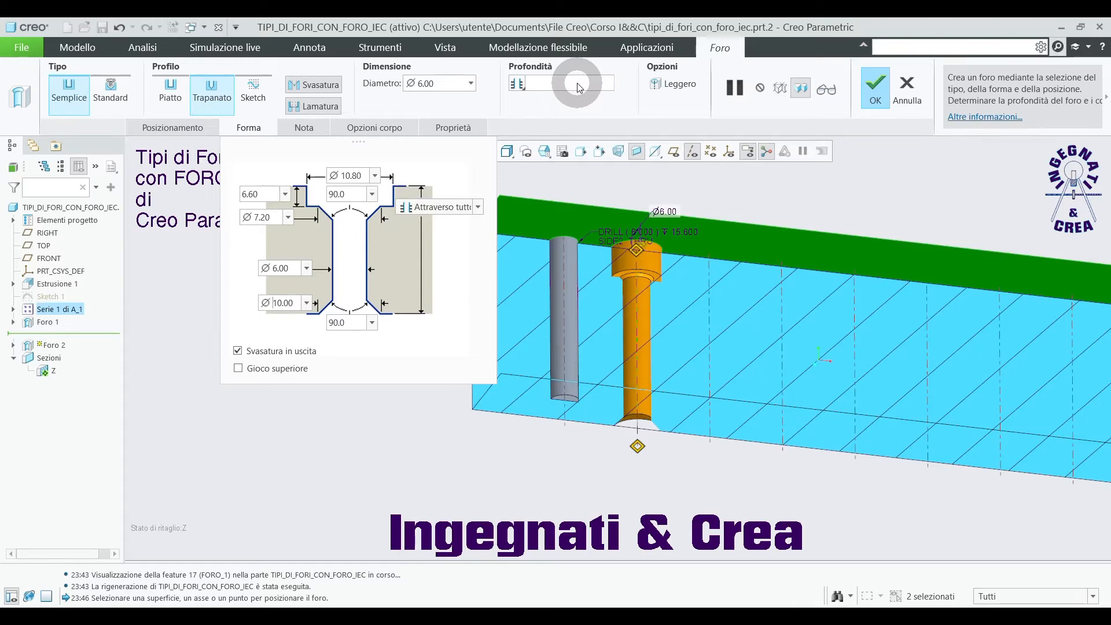
click(876, 86)
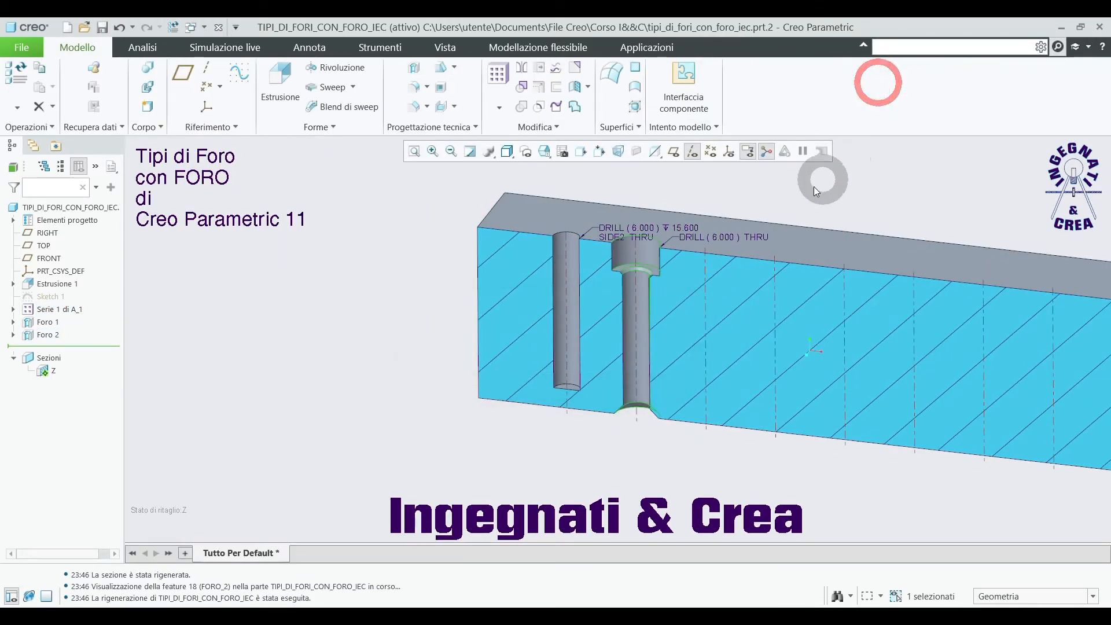
Step: Place a new simple hole coaxially on the third axis from the block's upper face, using the Sketch profile
click(424, 72)
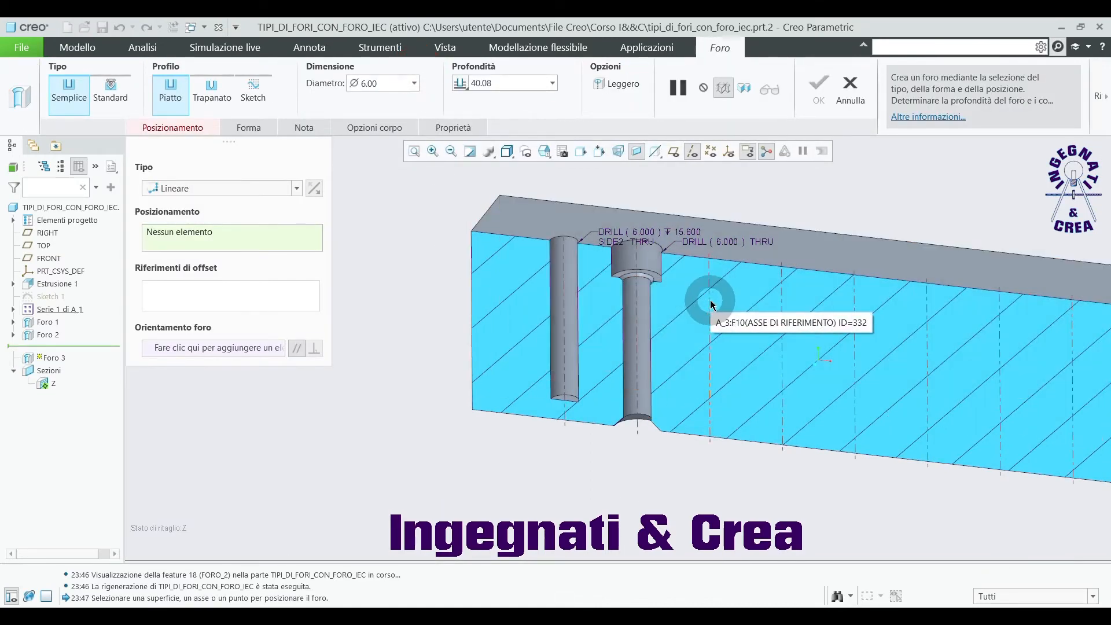
click(710, 300)
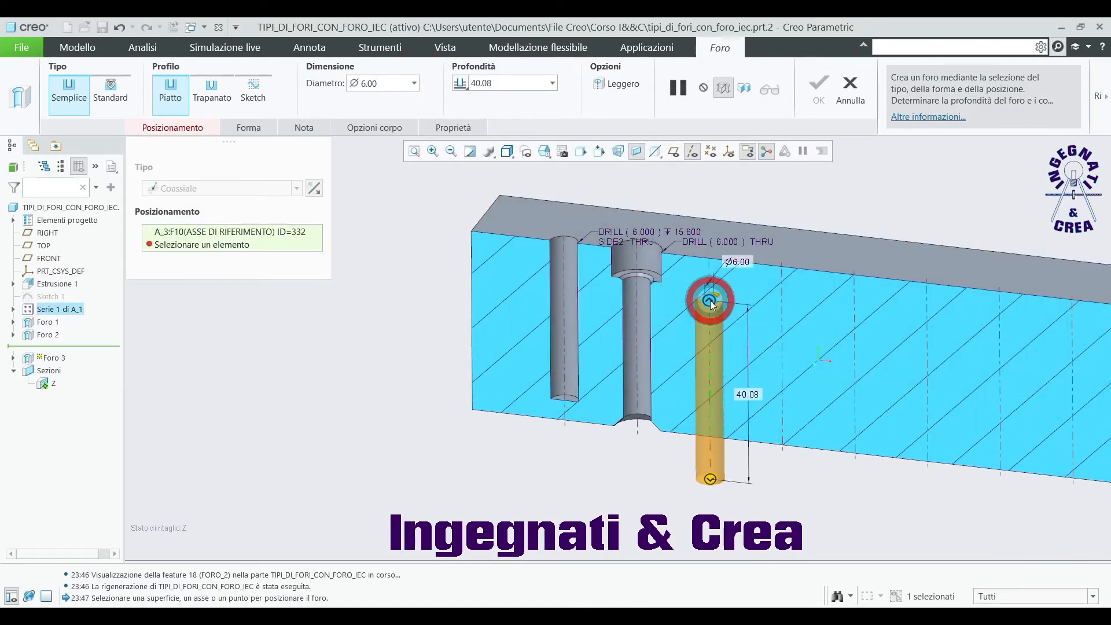
ctrl+click(818, 258)
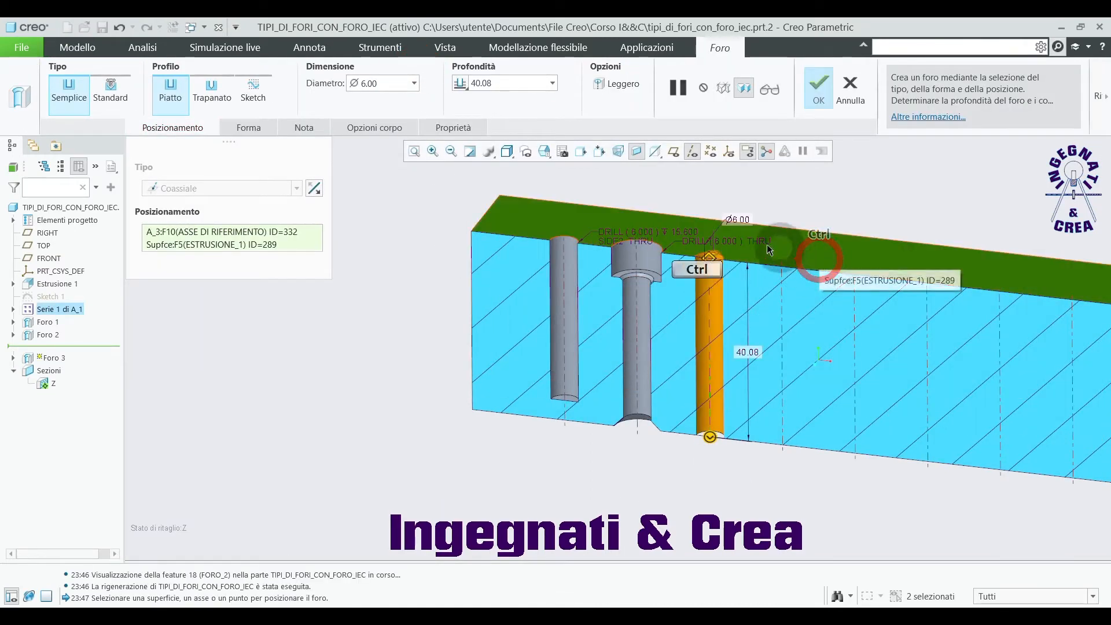
click(252, 91)
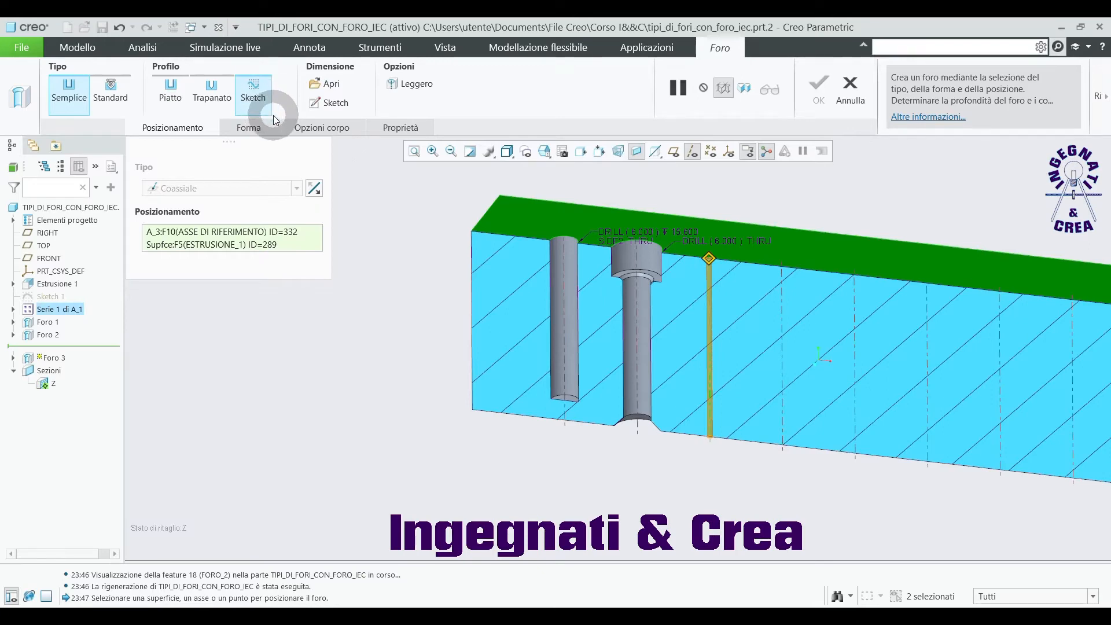
Step: Open the hole's profile in Sketcher and draw a vertical reference centerline as the rotation axis
click(327, 105)
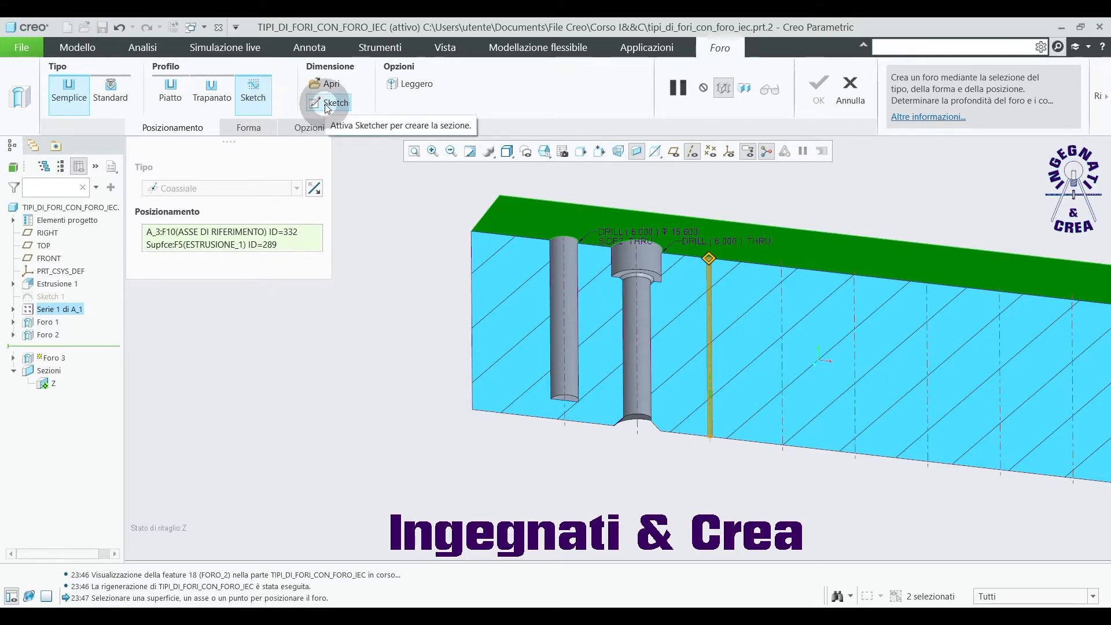
click(328, 107)
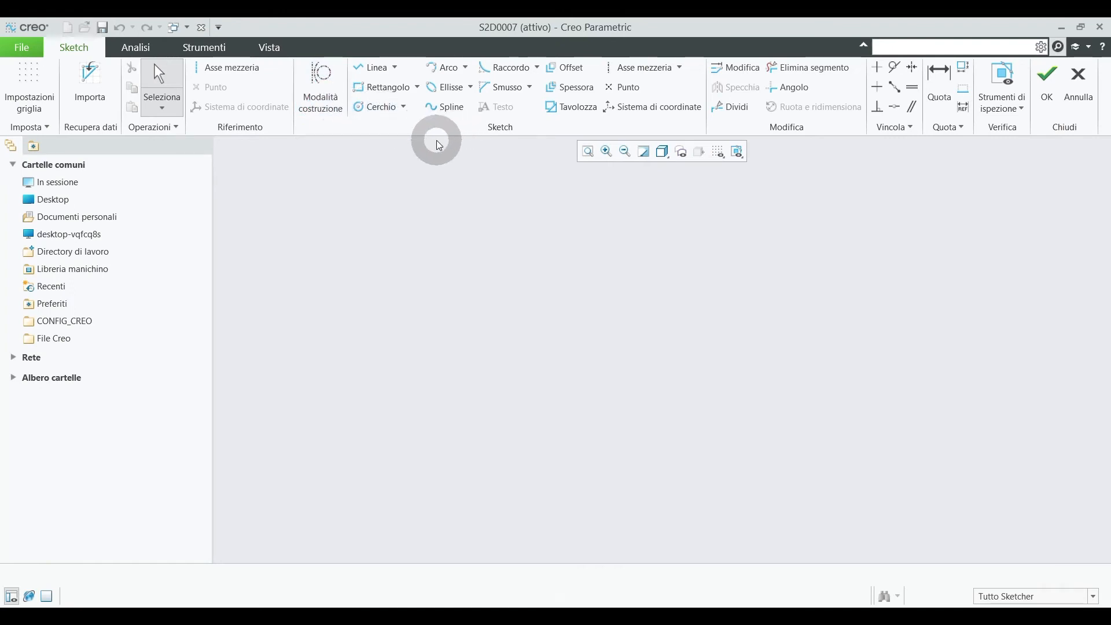
click(232, 68)
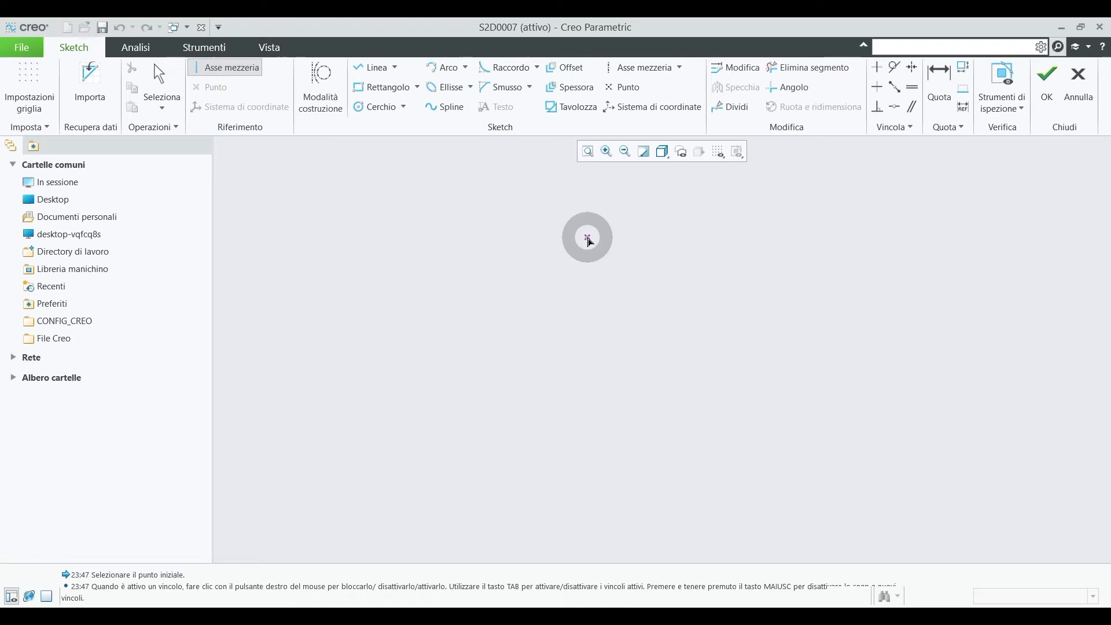
click(589, 241)
click(586, 267)
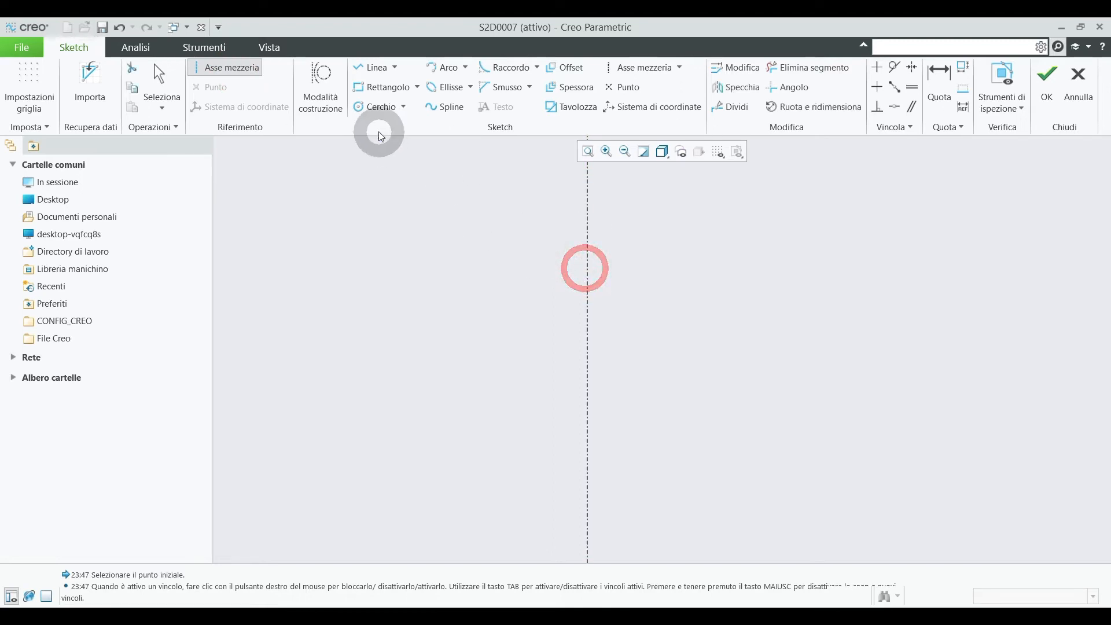
Step: Draw a closed stepped half-profile against the centerline with a pointed lower end and diameters of about 4.9, 3.2 and 2.3
click(359, 74)
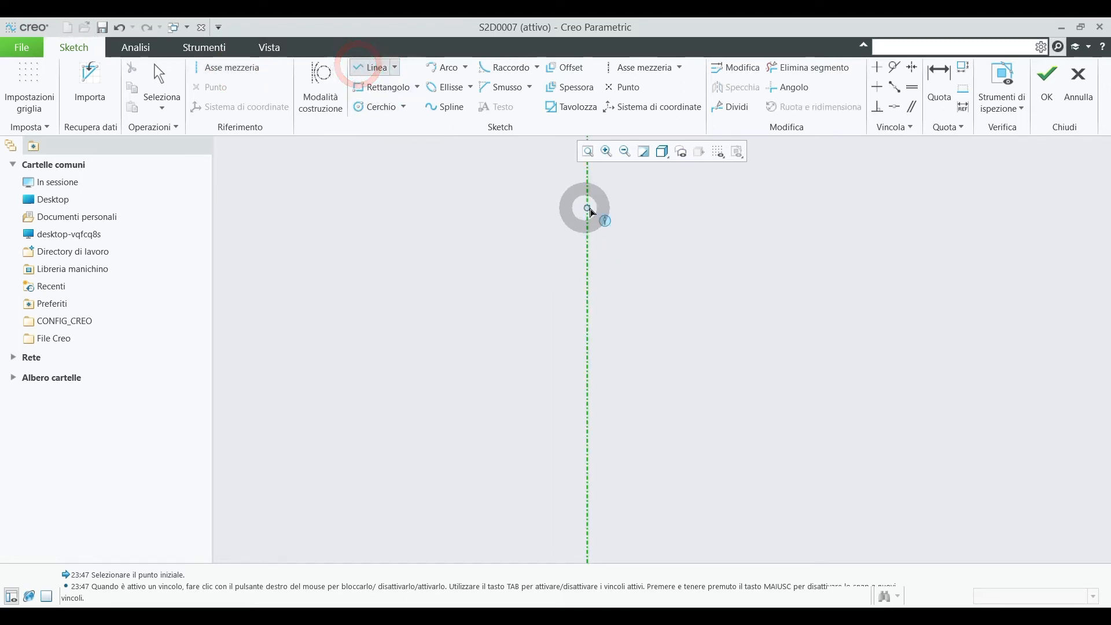
click(590, 209)
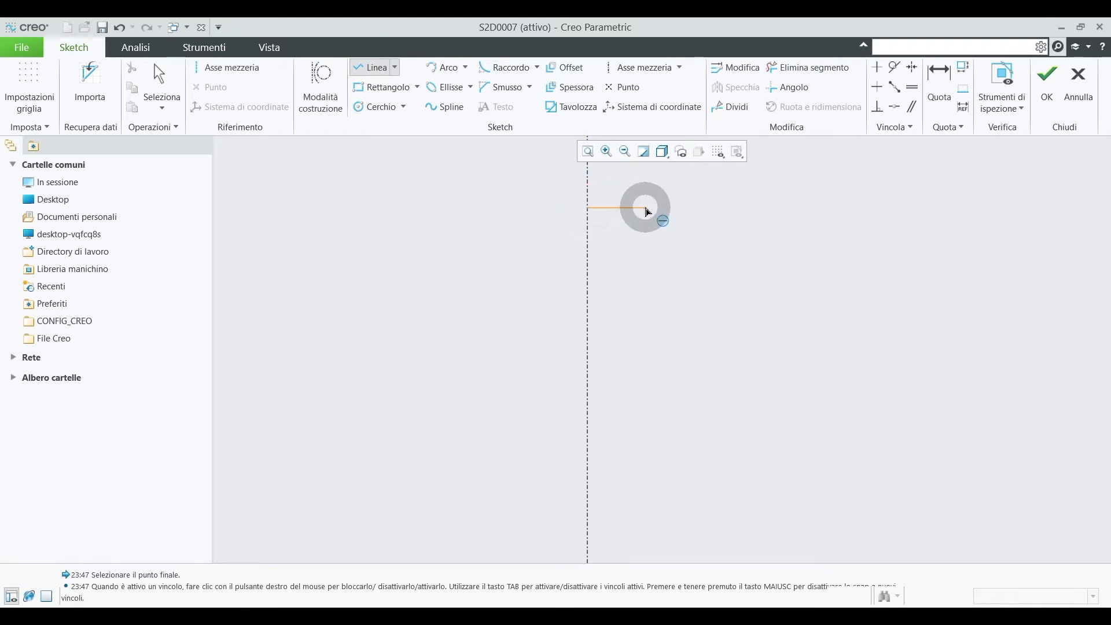
click(650, 208)
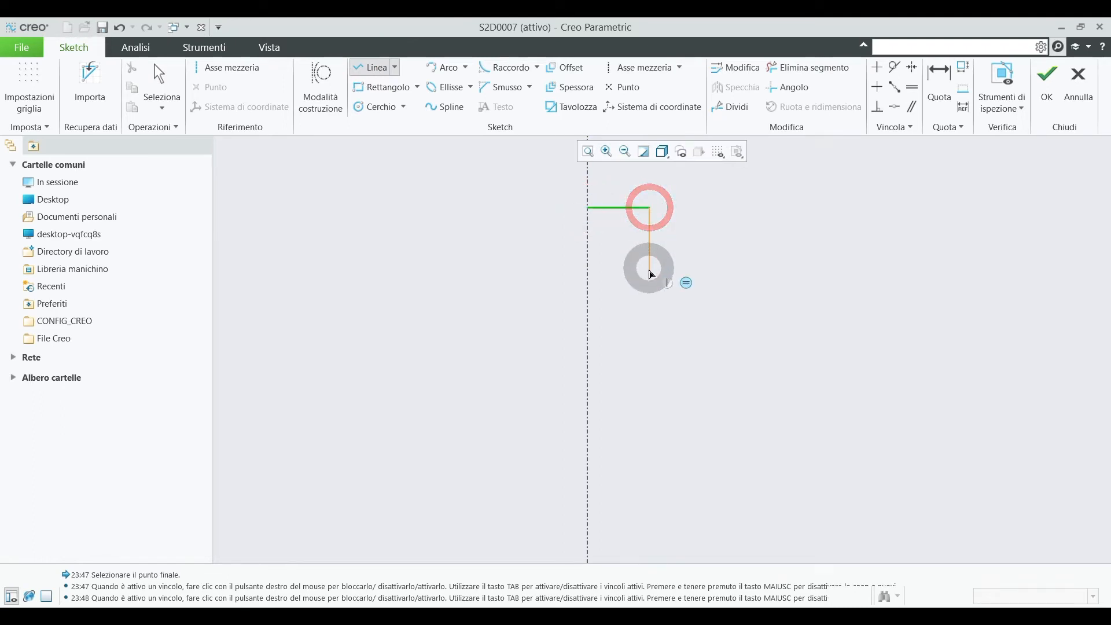
click(650, 272)
click(627, 303)
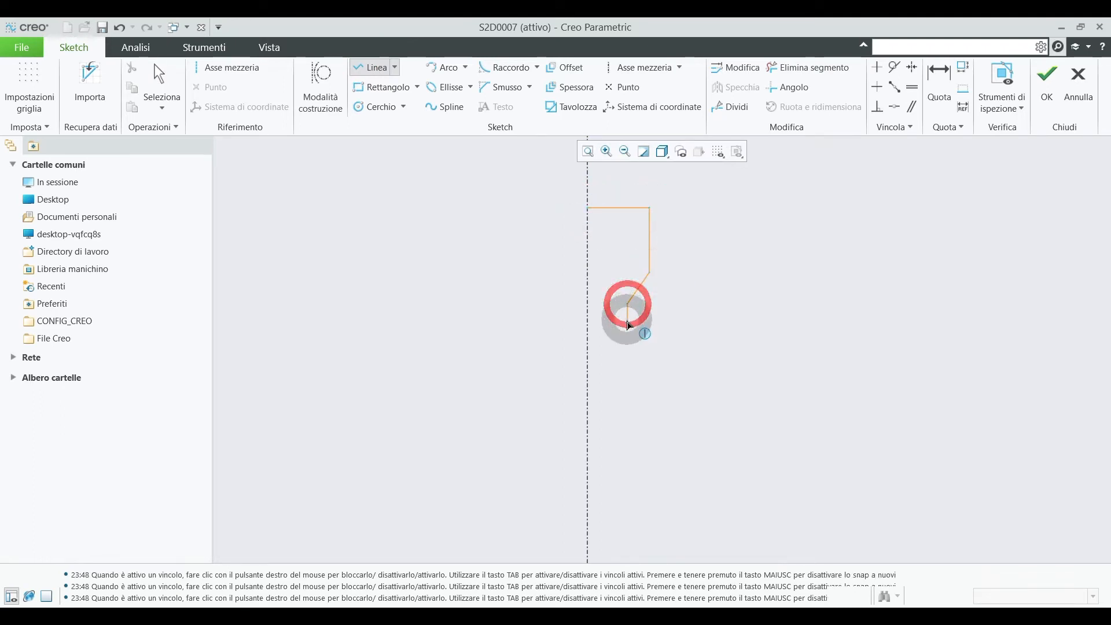
click(628, 383)
click(617, 416)
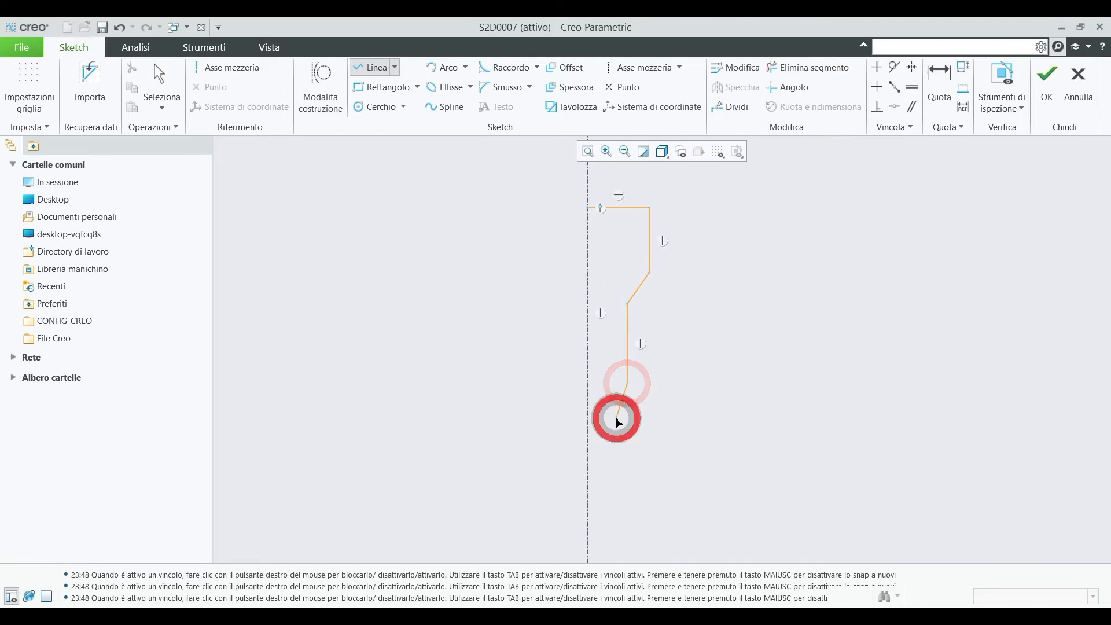
click(617, 462)
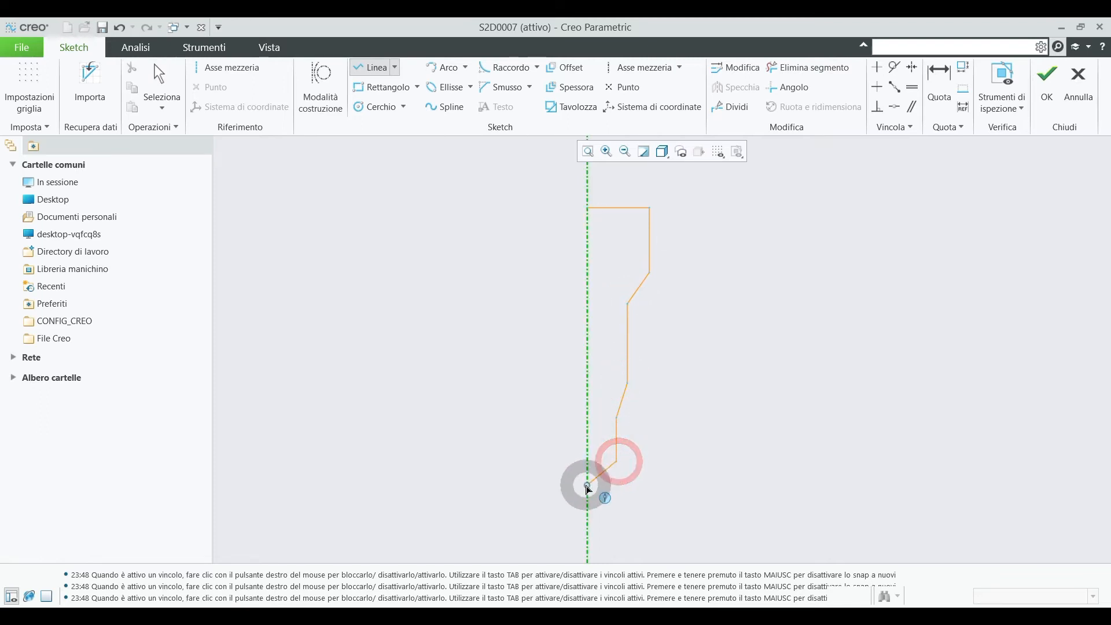
click(588, 483)
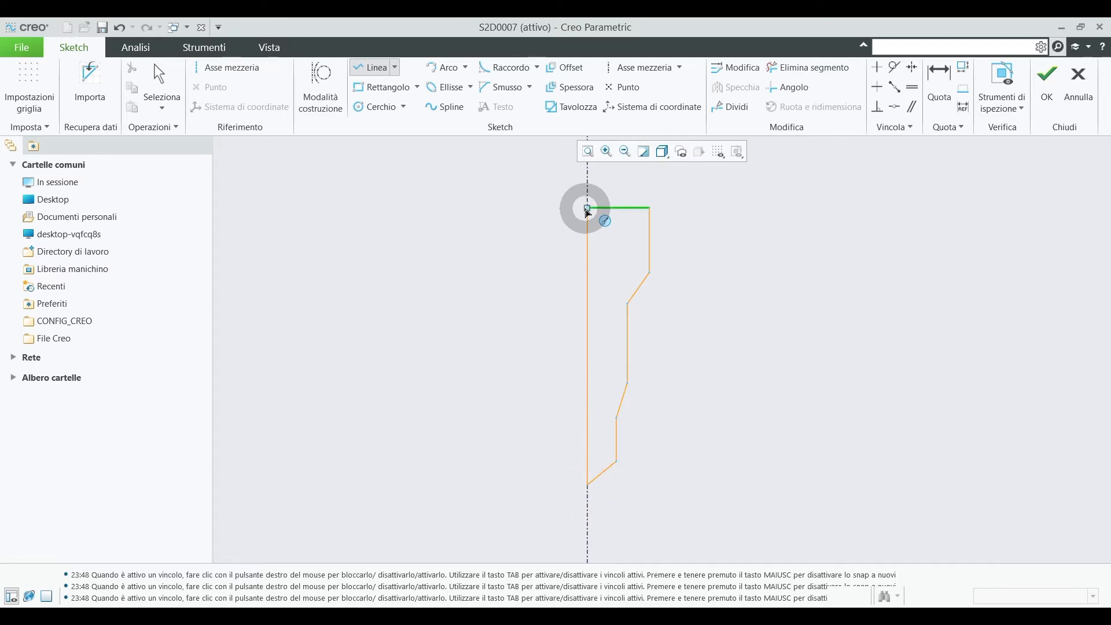
click(587, 208)
middle_click(512, 208)
middle_click(717, 218)
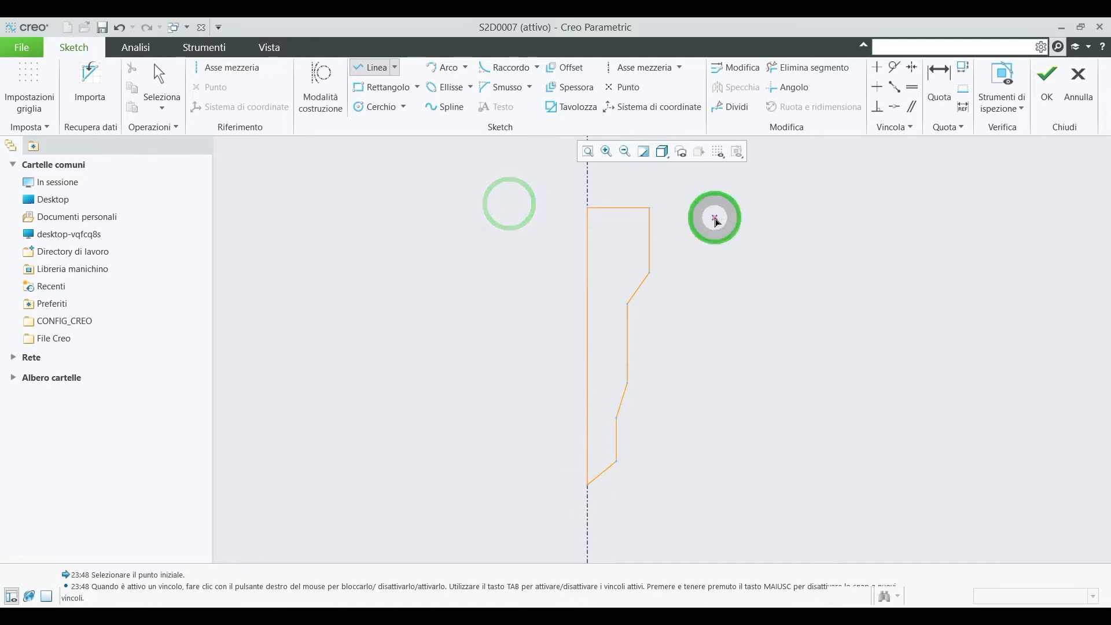
scroll(675, 206, down, 1)
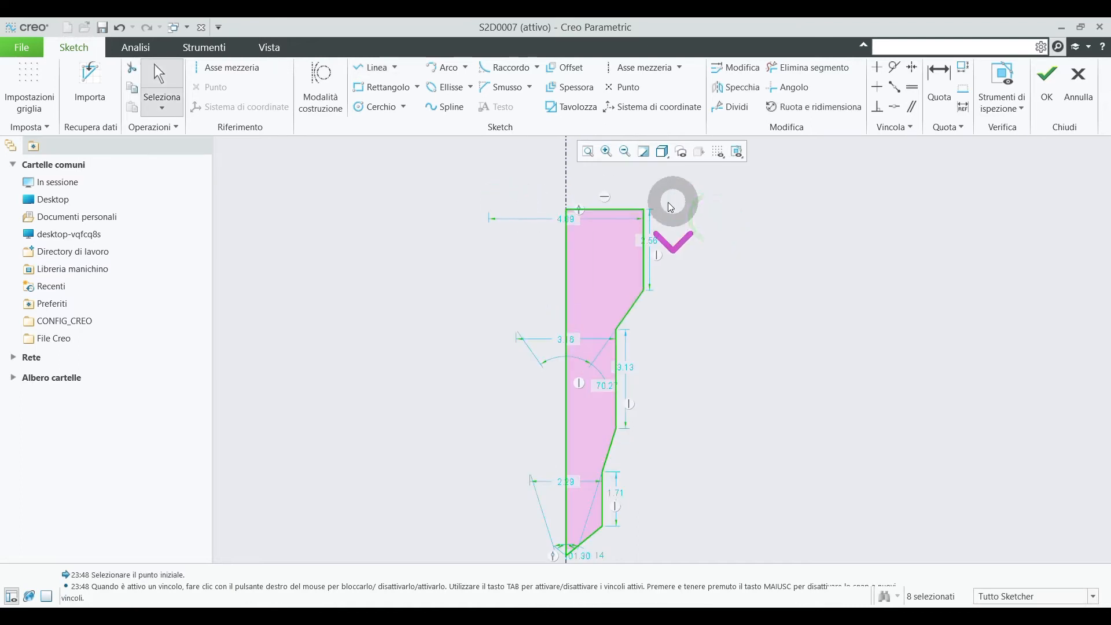
Step: Set the stepped profile's diameters to 10, 8 and 6 from its upper edge down to its pointed end
double_click(566, 220)
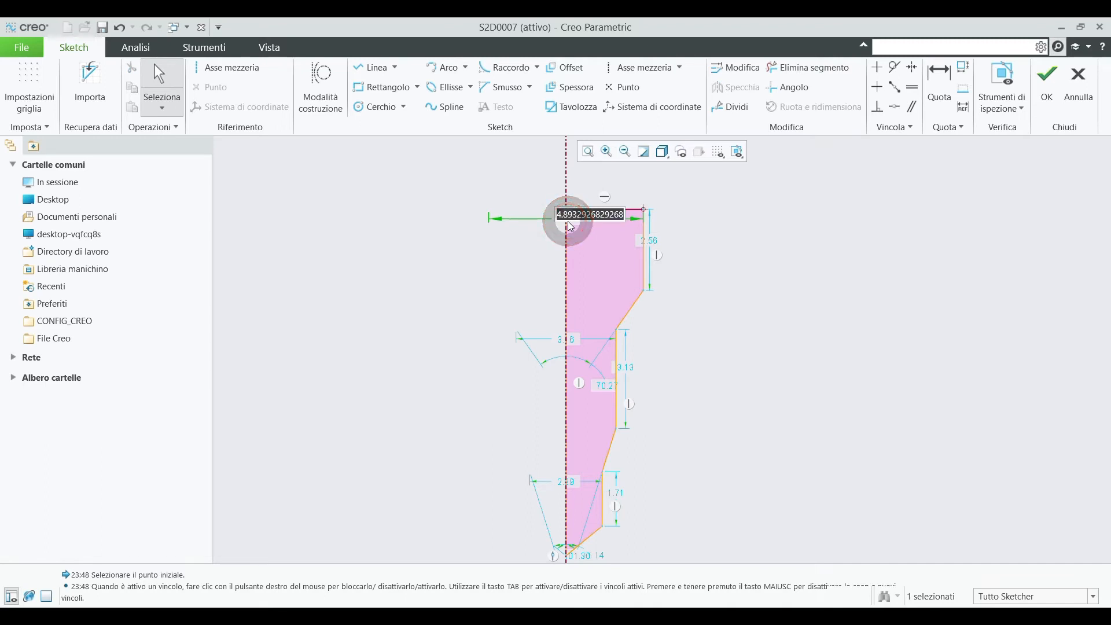
text(10)
key(Return)
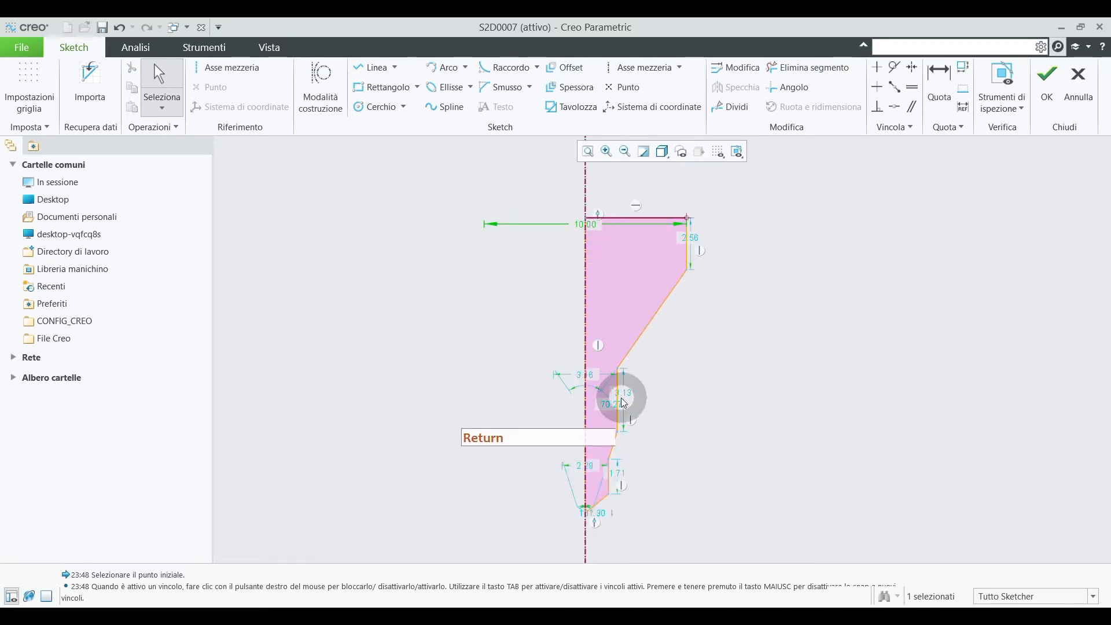
double_click(590, 376)
text(8)
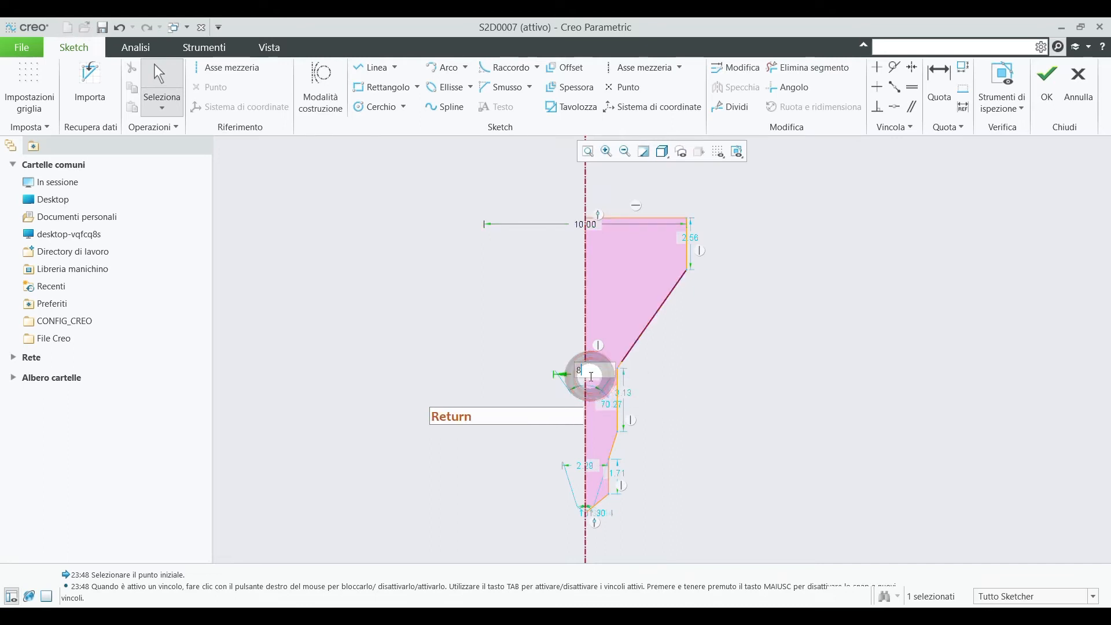
key(Return)
scroll(719, 372, down, 1)
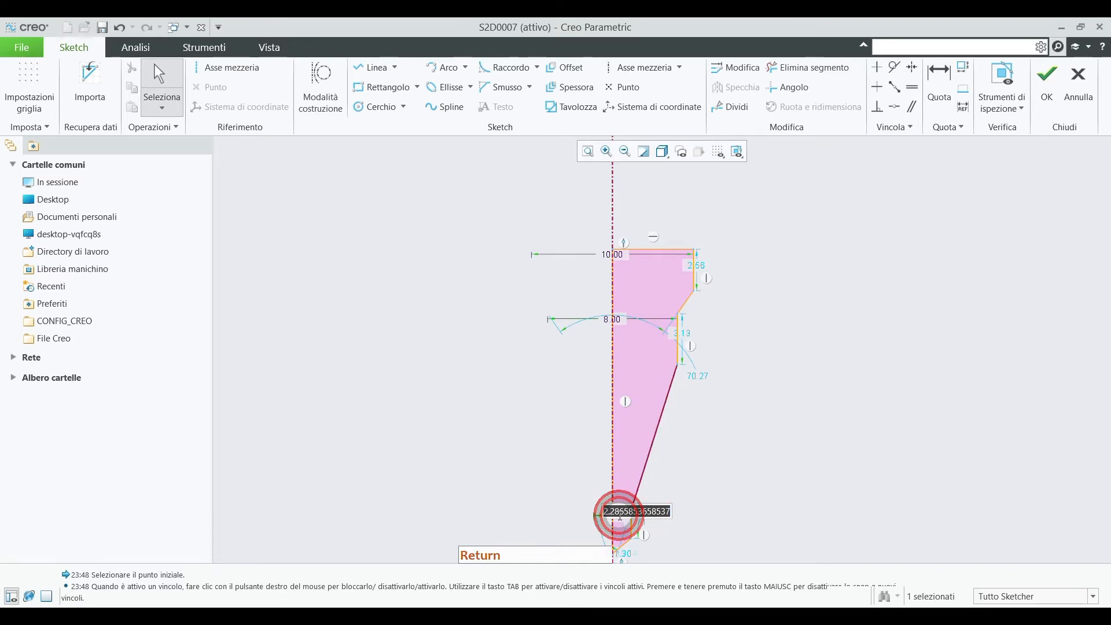
text(6)
key(Return)
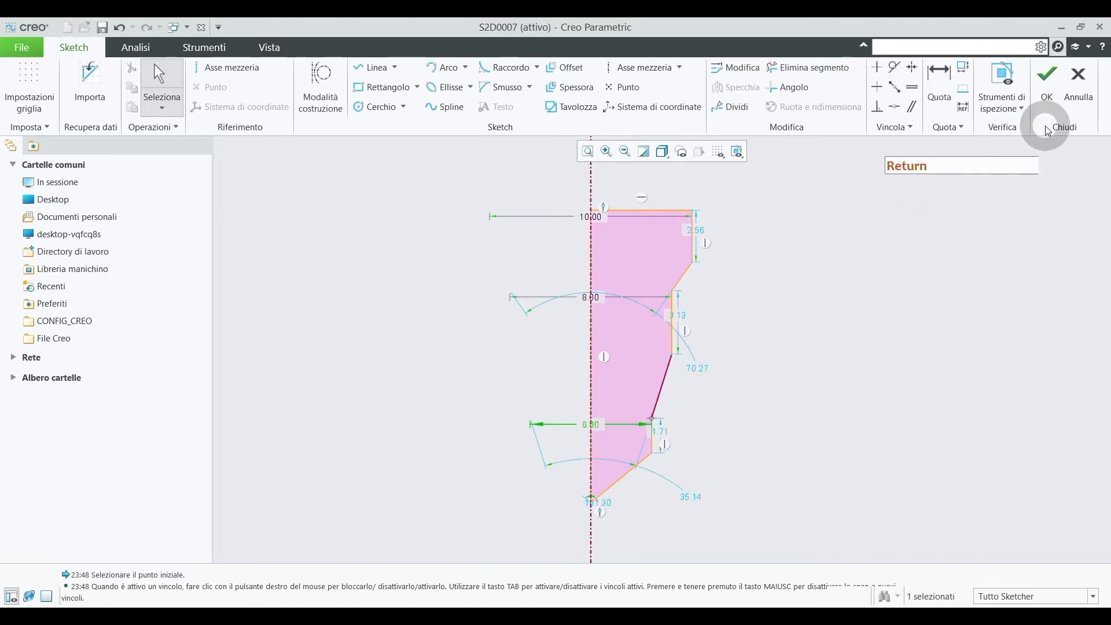
Step: Finish the profile sketch and complete the sketched hole on the third axis
click(1047, 84)
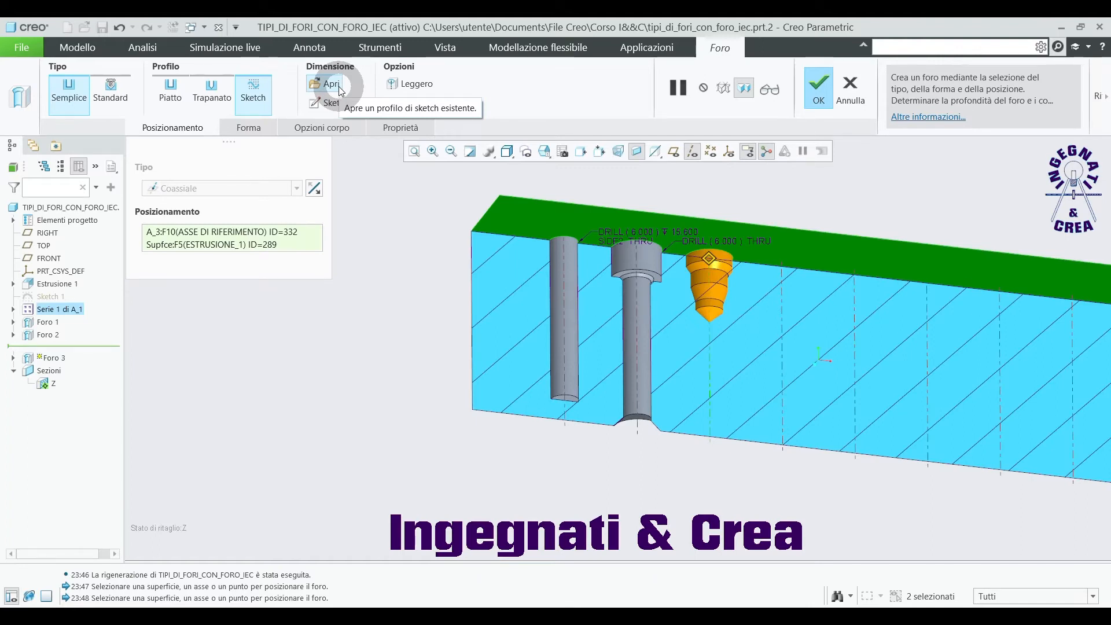
click(824, 86)
click(434, 186)
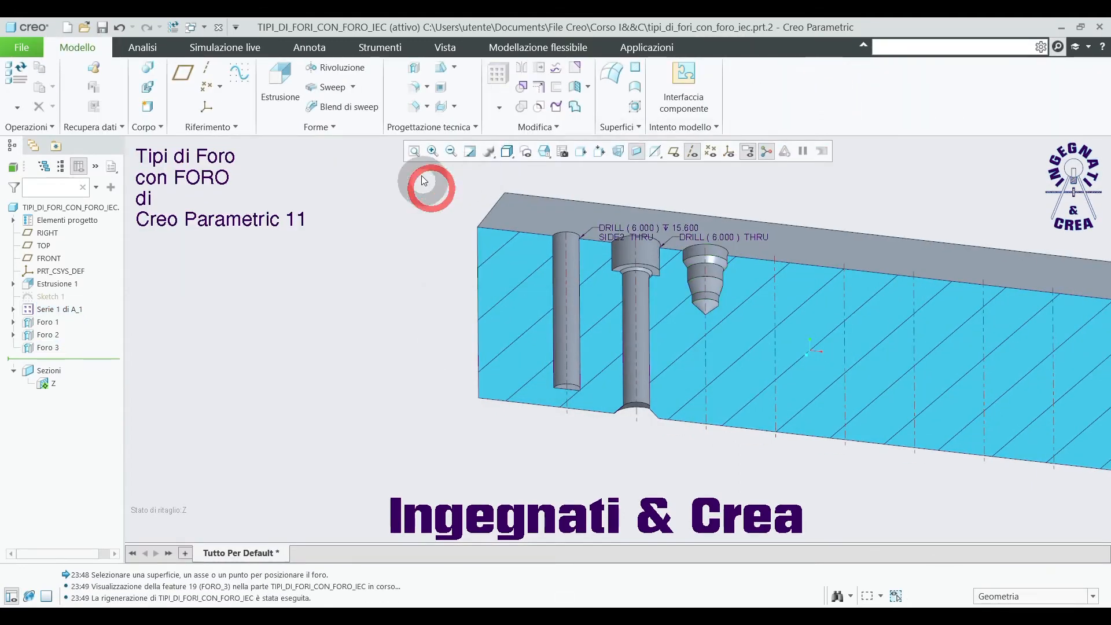
Step: Start a new standard straight tapped hole with the ISO thread type and the M6x1 screw size
click(416, 67)
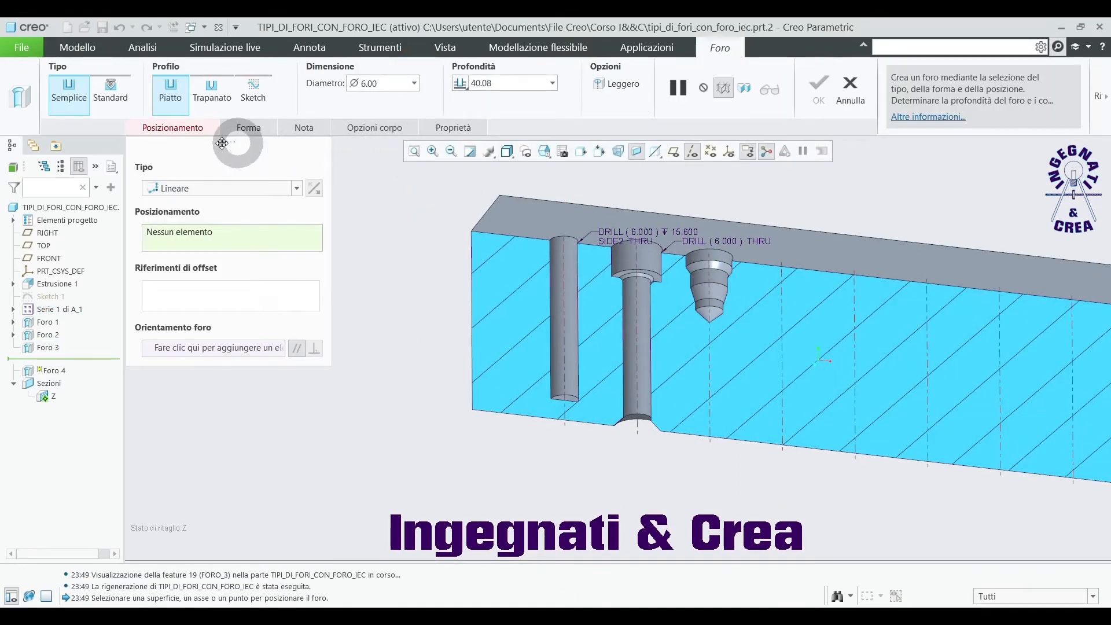
click(111, 106)
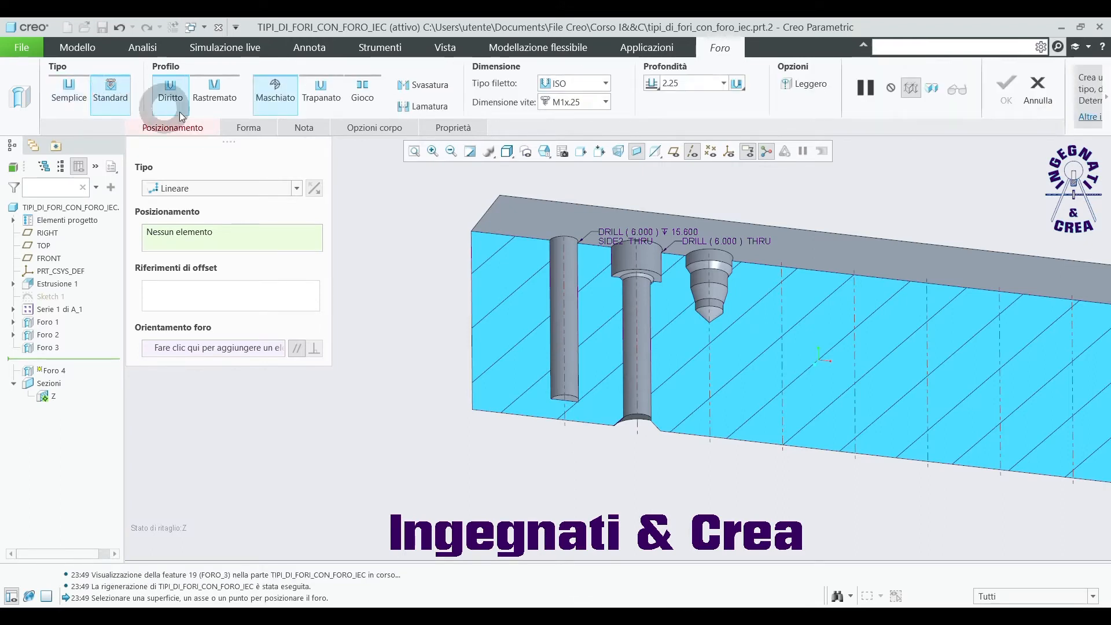
click(245, 130)
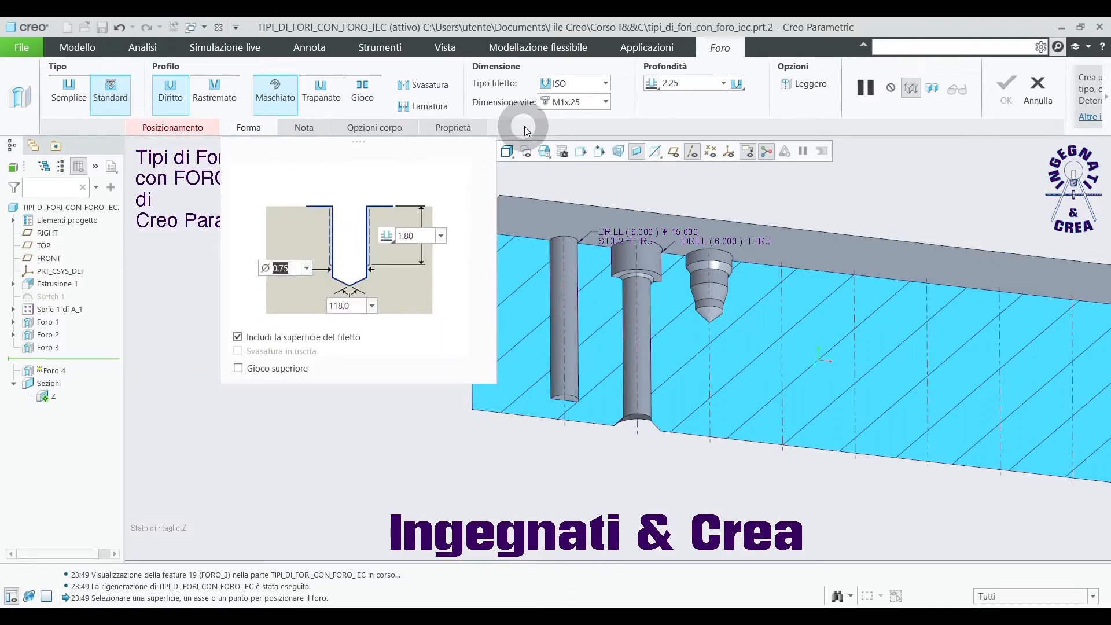
click(605, 84)
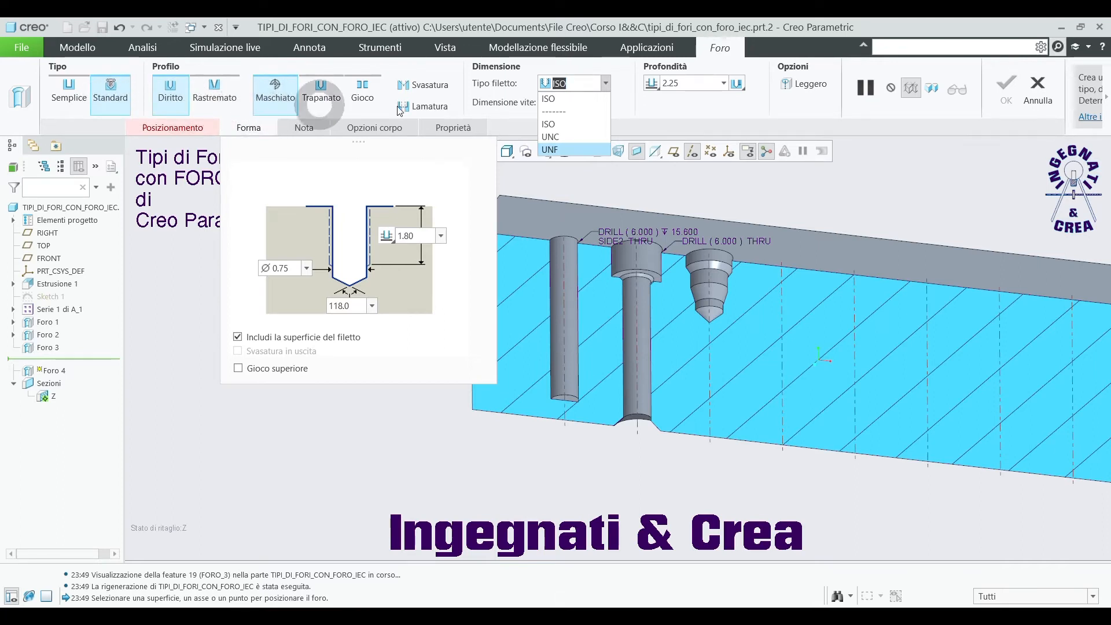
click(574, 96)
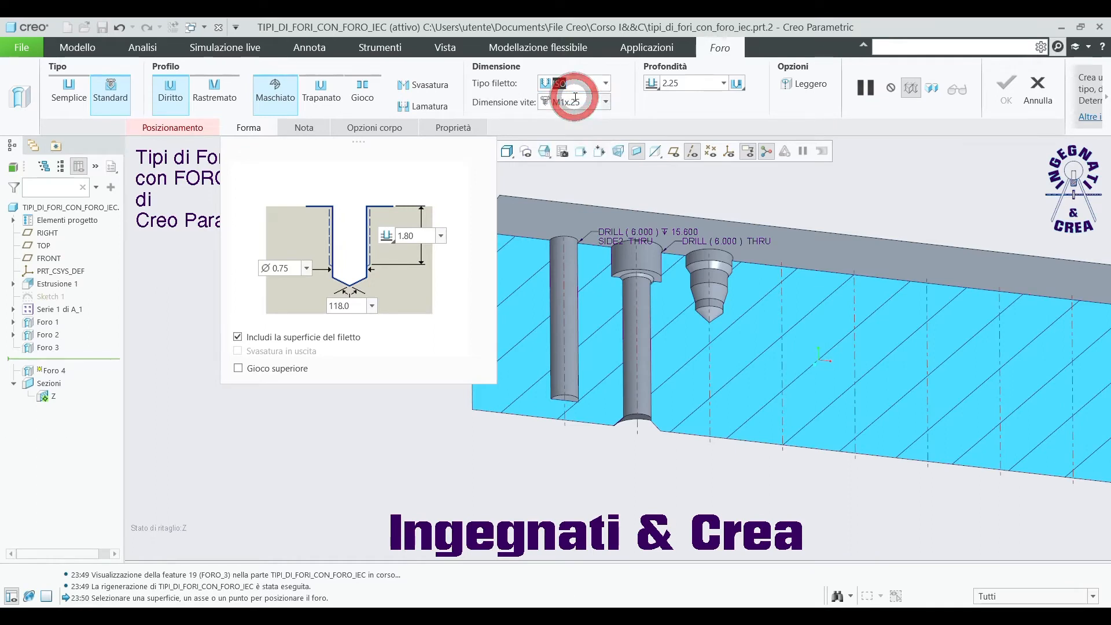
click(608, 103)
drag(607, 119, 604, 202)
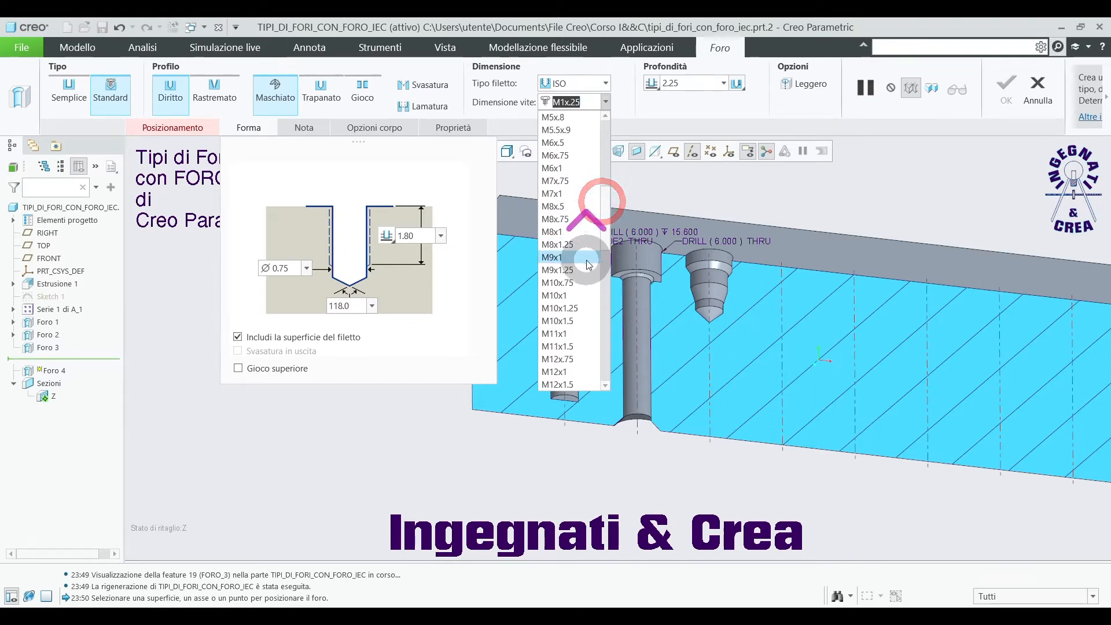
click(551, 168)
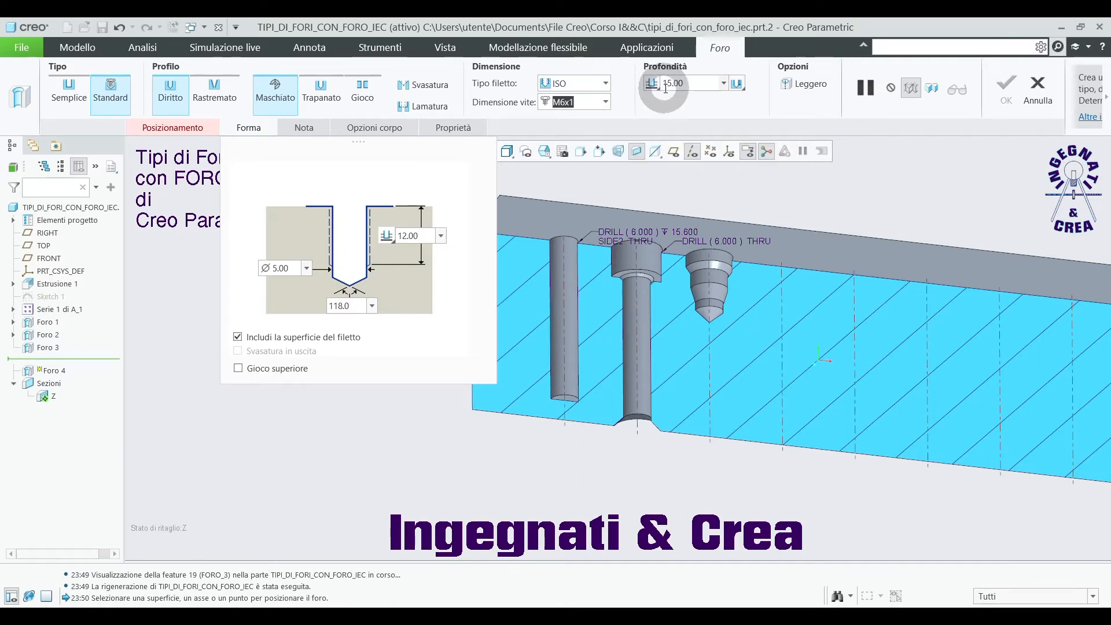
Step: Set the drill depth to go through all and run the thread through the hole's full length
click(743, 87)
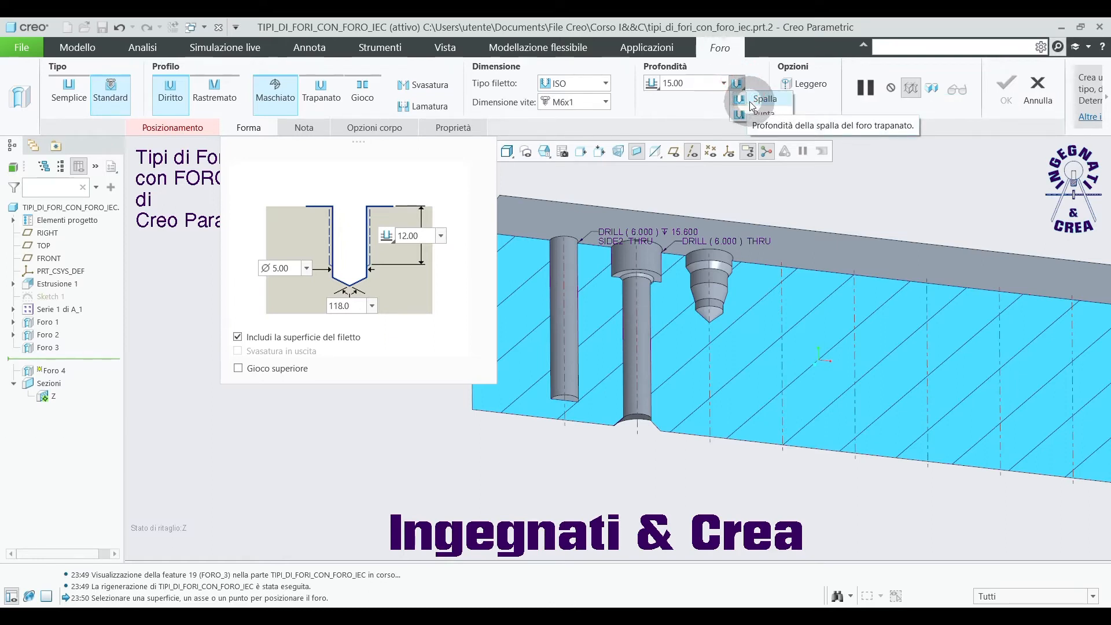
click(901, 196)
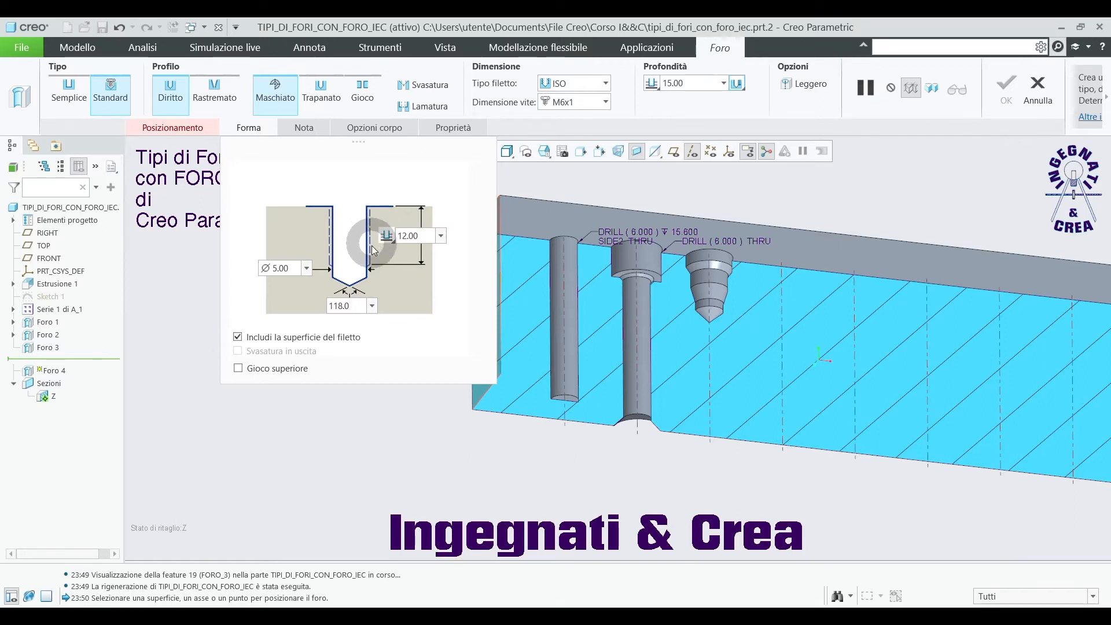
click(652, 83)
click(655, 130)
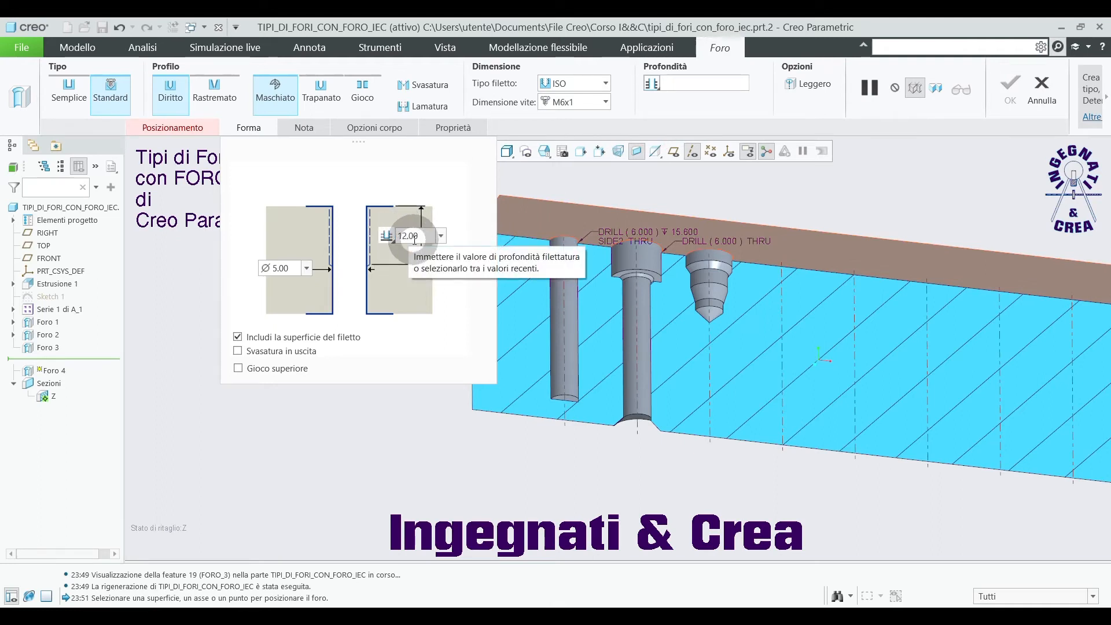
click(389, 238)
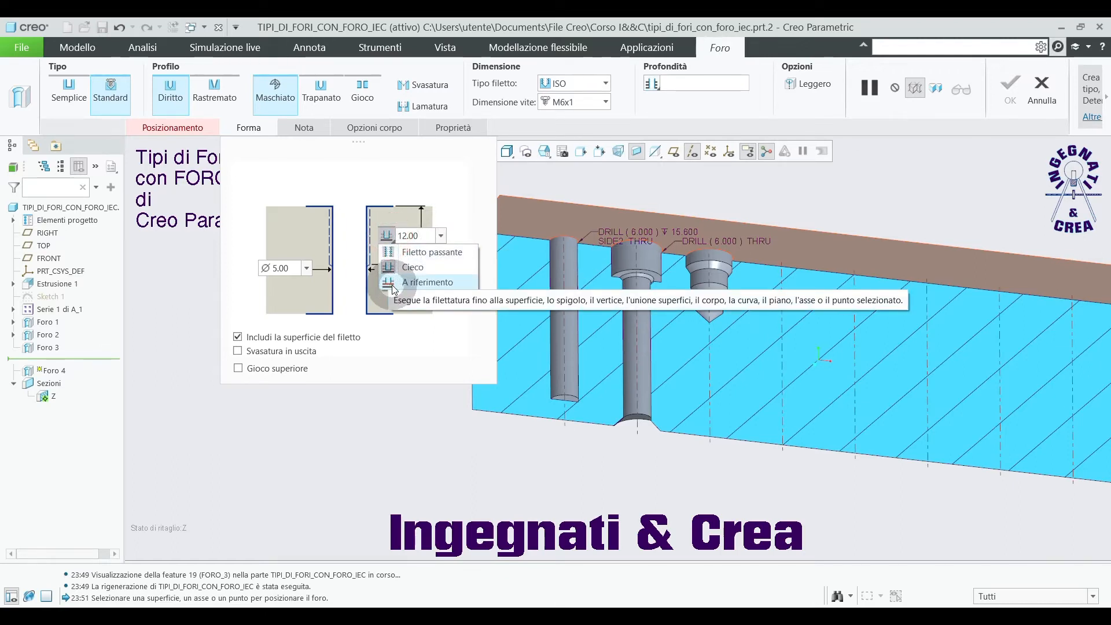
click(392, 255)
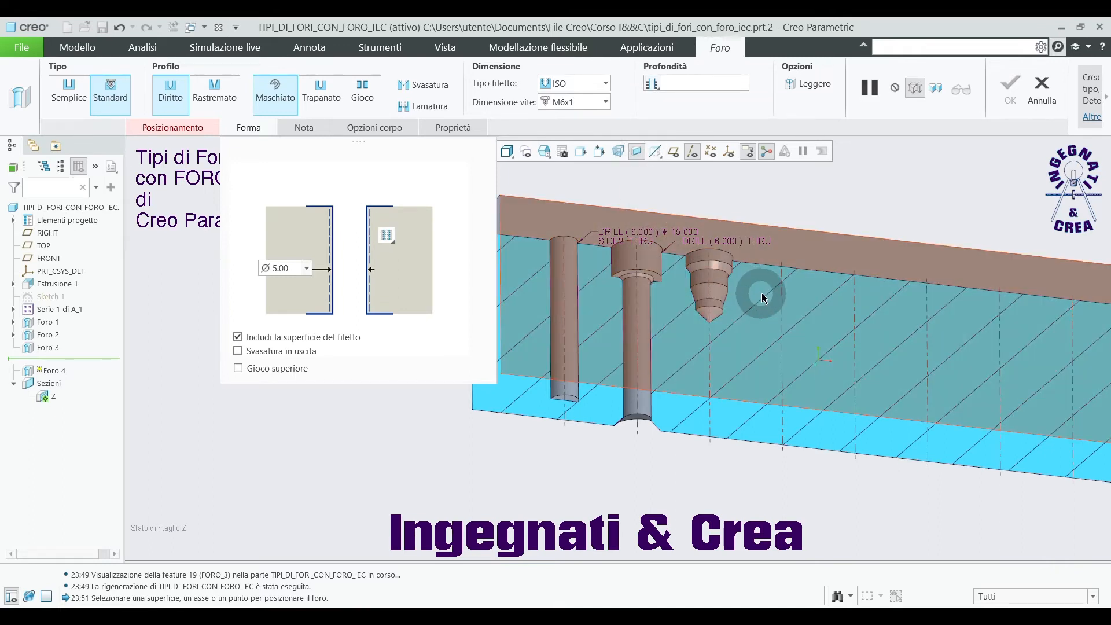
Step: Place the tapped hole coaxially on the fourth axis and the block's upper face, and complete the feature
click(781, 302)
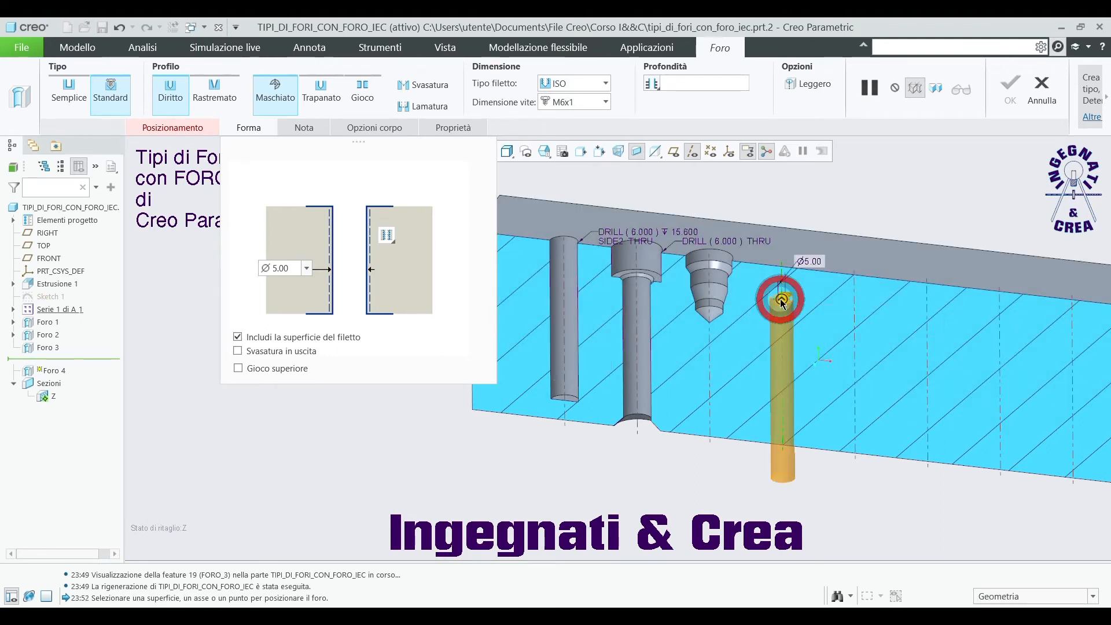
ctrl+click(850, 258)
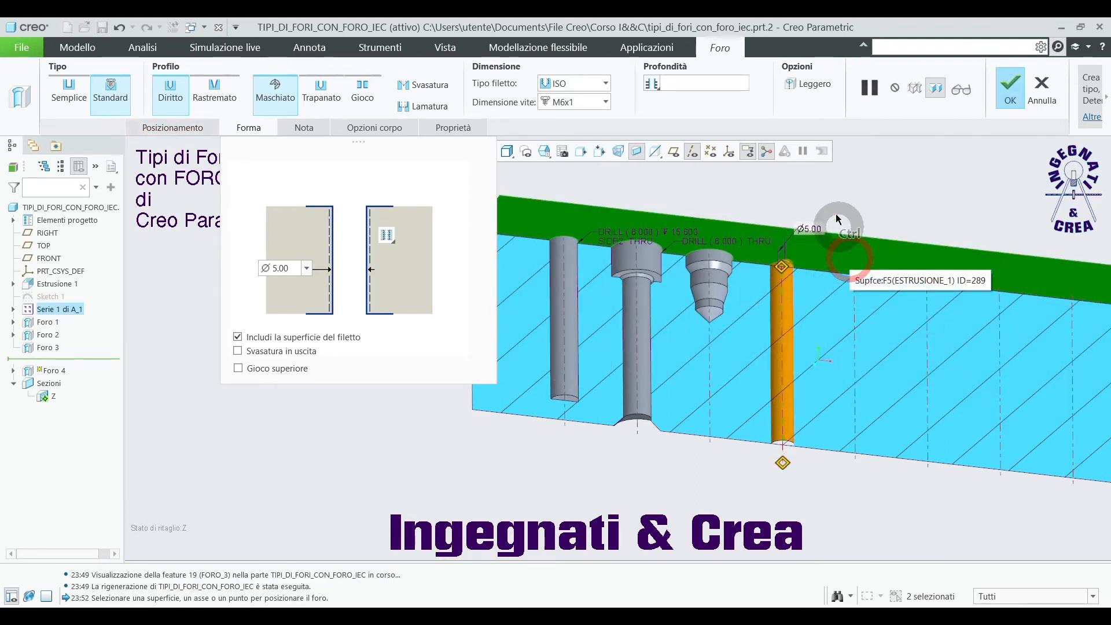
click(1009, 88)
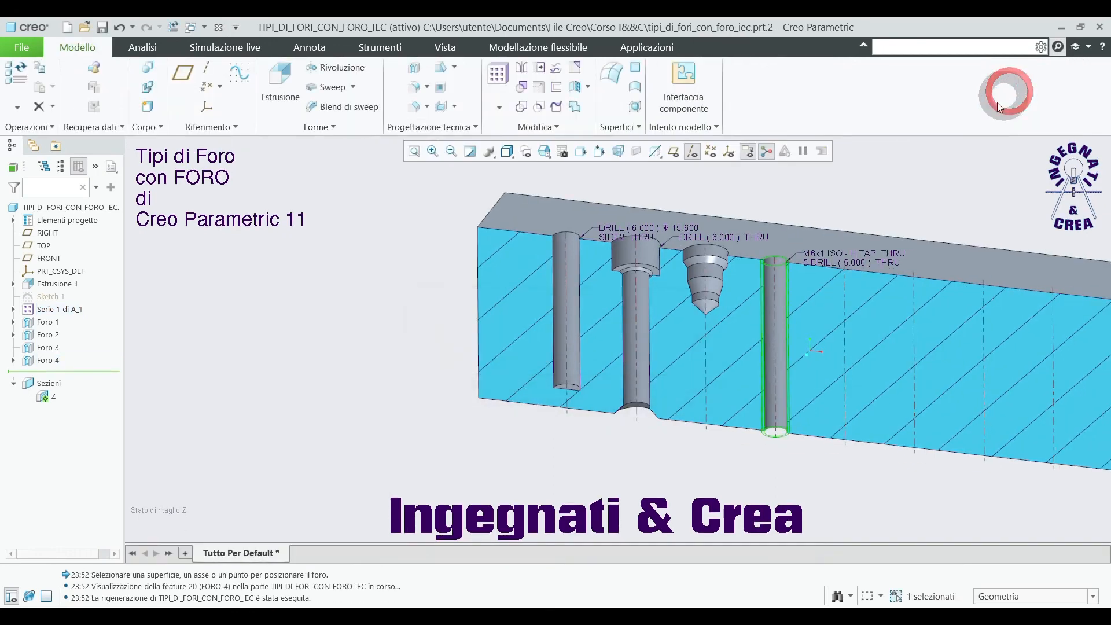
Step: Examine the tapped hole's thread surface with the model in No Hidden display, and restore Shading With Edges
click(898, 205)
scroll(838, 377, down, 2)
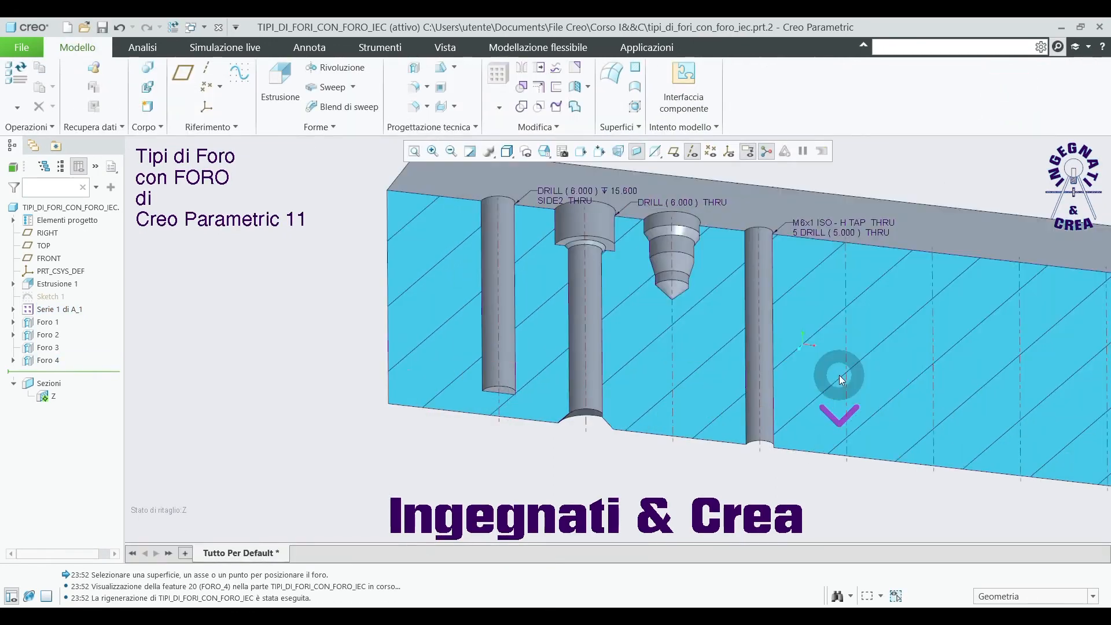
middle_drag(800, 360, 791, 361)
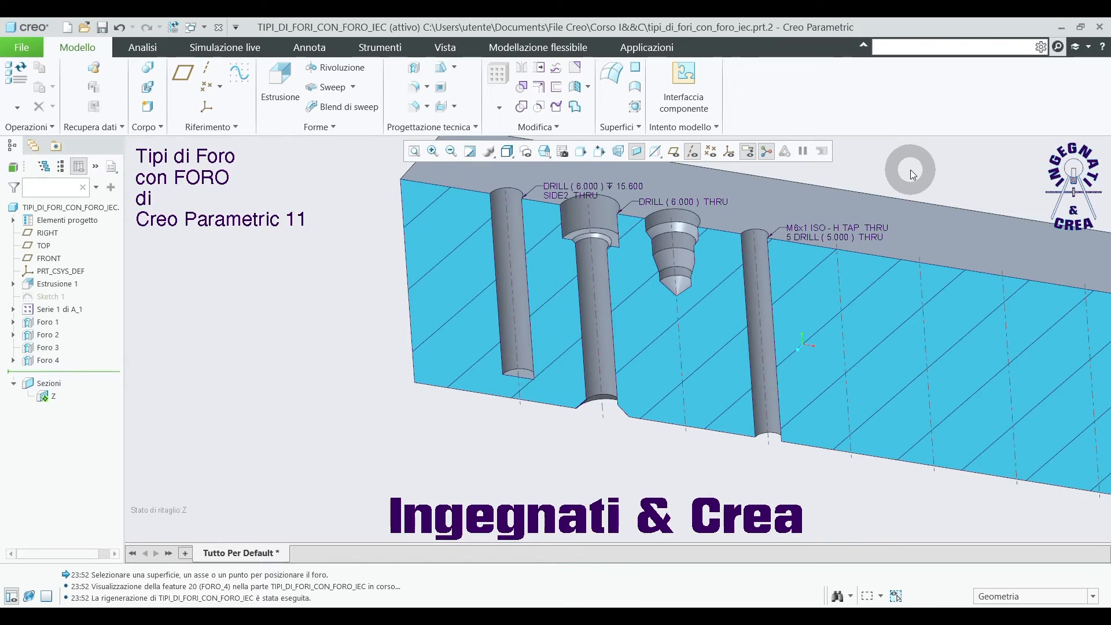
key(ctrl)
key(ctrl+4)
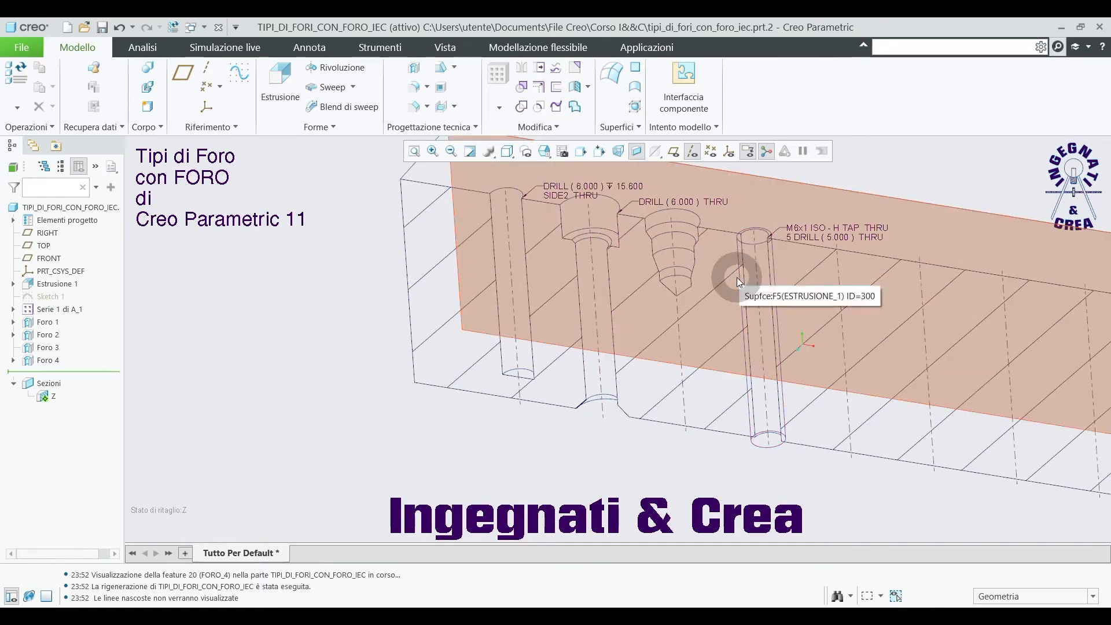
scroll(744, 349, up, 2)
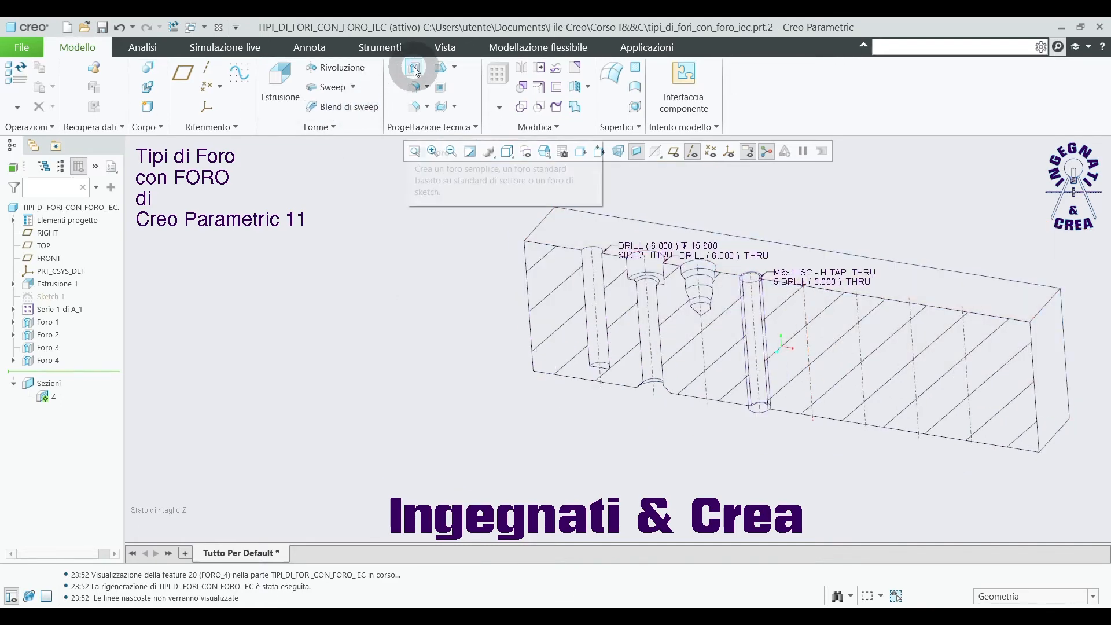
key(ctrl+2)
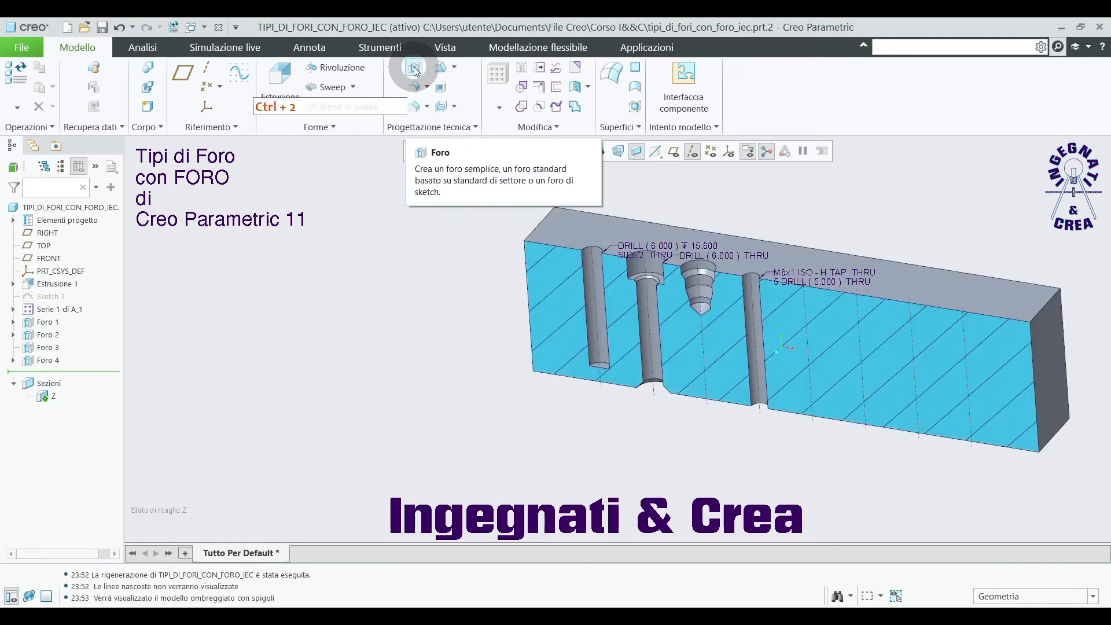
Step: Start another hole and place it coaxially on the fifth axis and the block's upper face
click(414, 68)
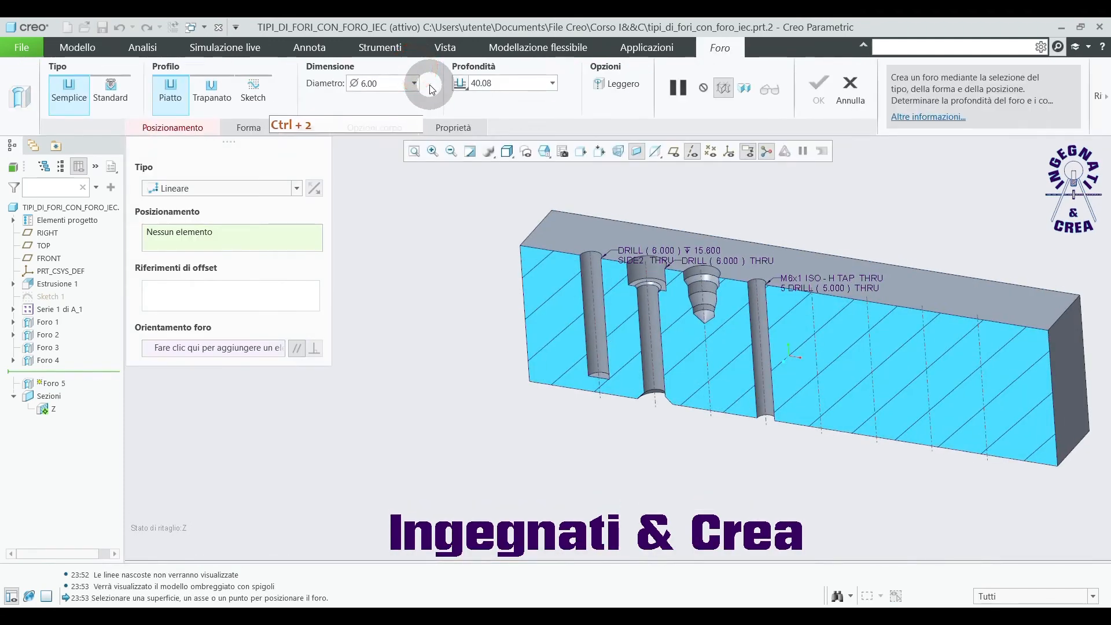
scroll(833, 346, up, 3)
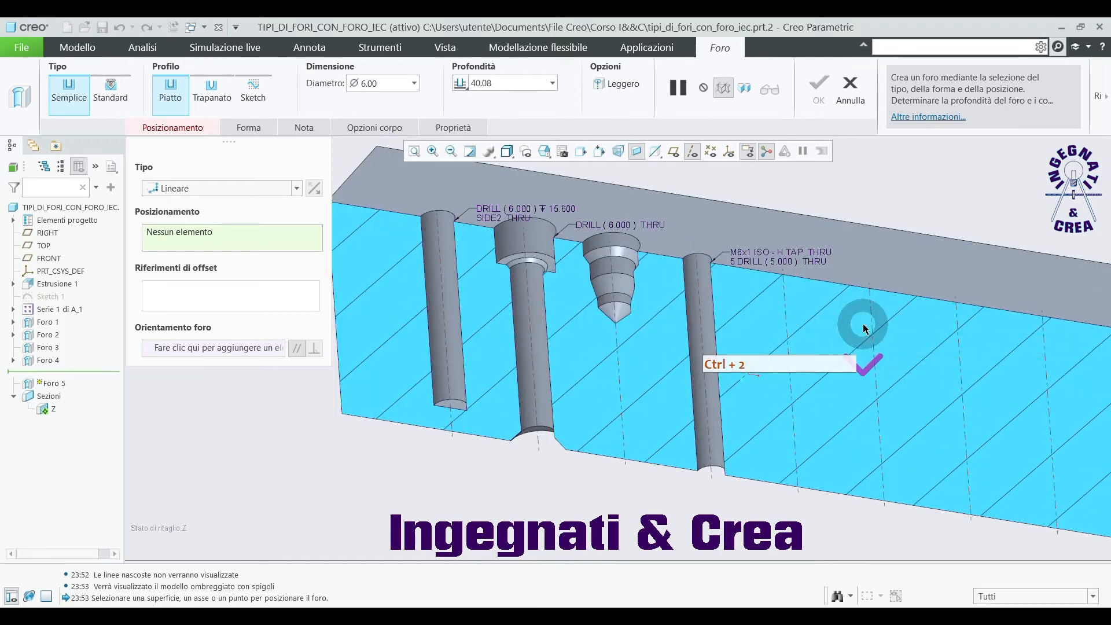
click(784, 316)
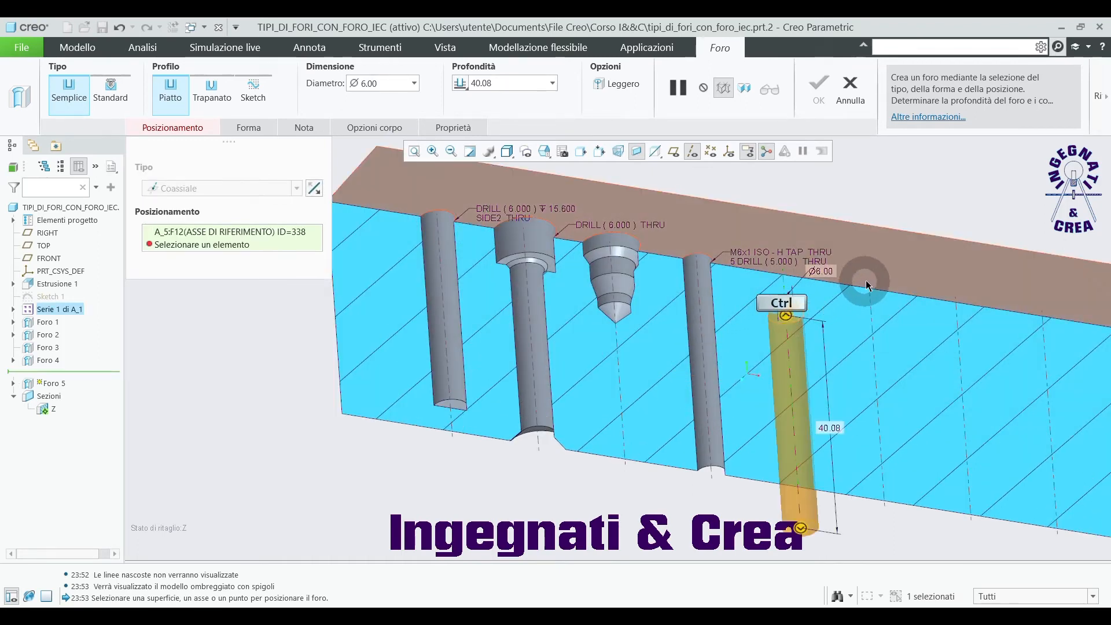
ctrl+click(892, 272)
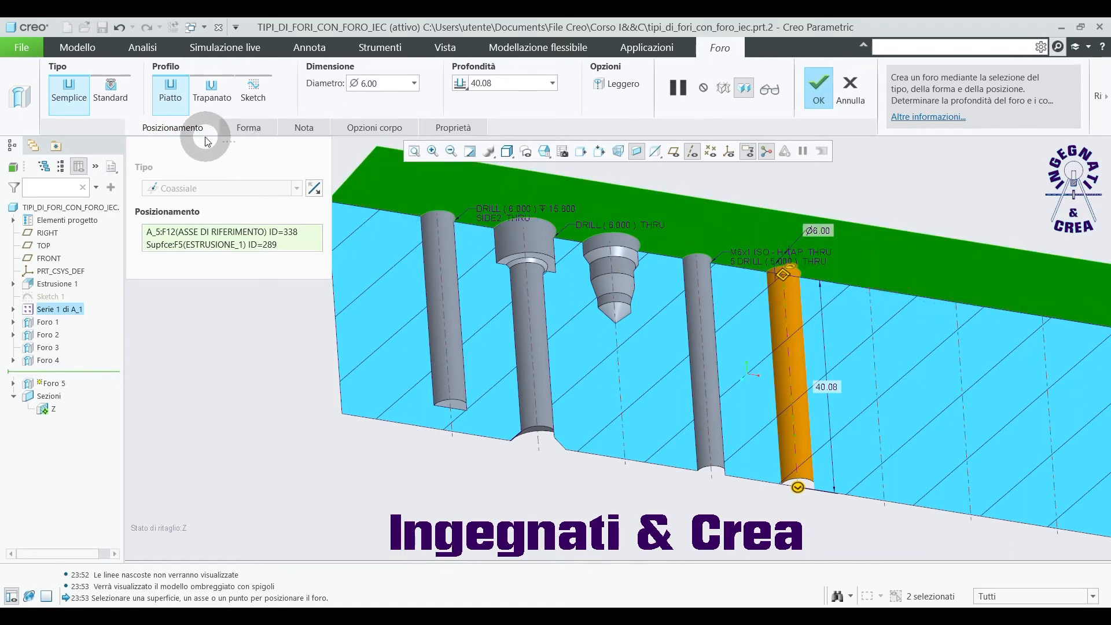
Step: Make the fifth hole a standard drilled hole with the ISO M6x1 screw size
click(113, 90)
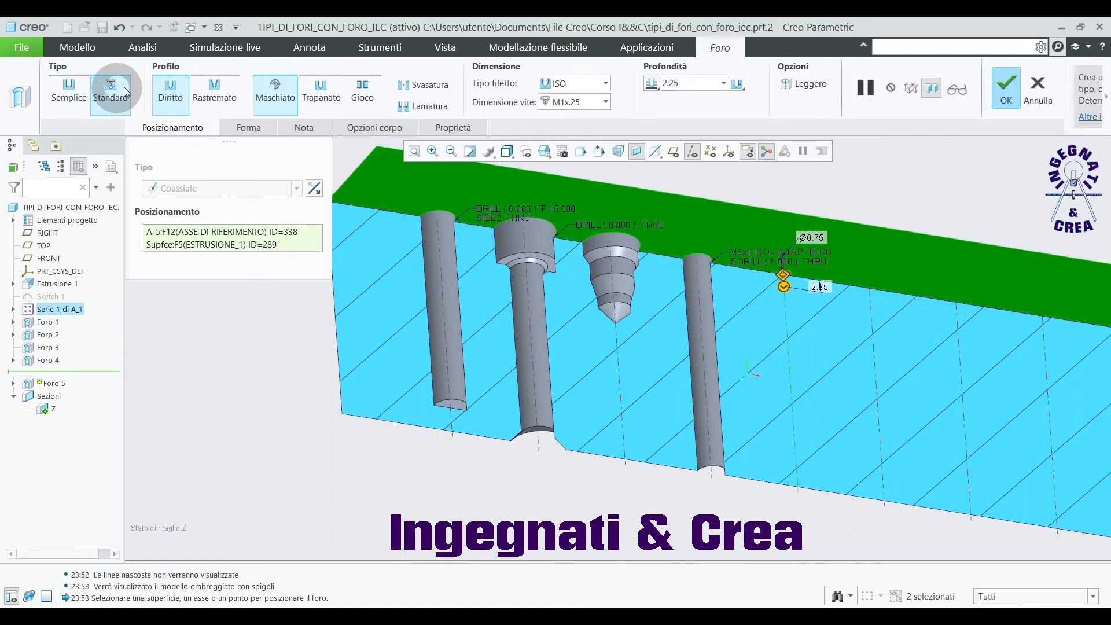
click(324, 99)
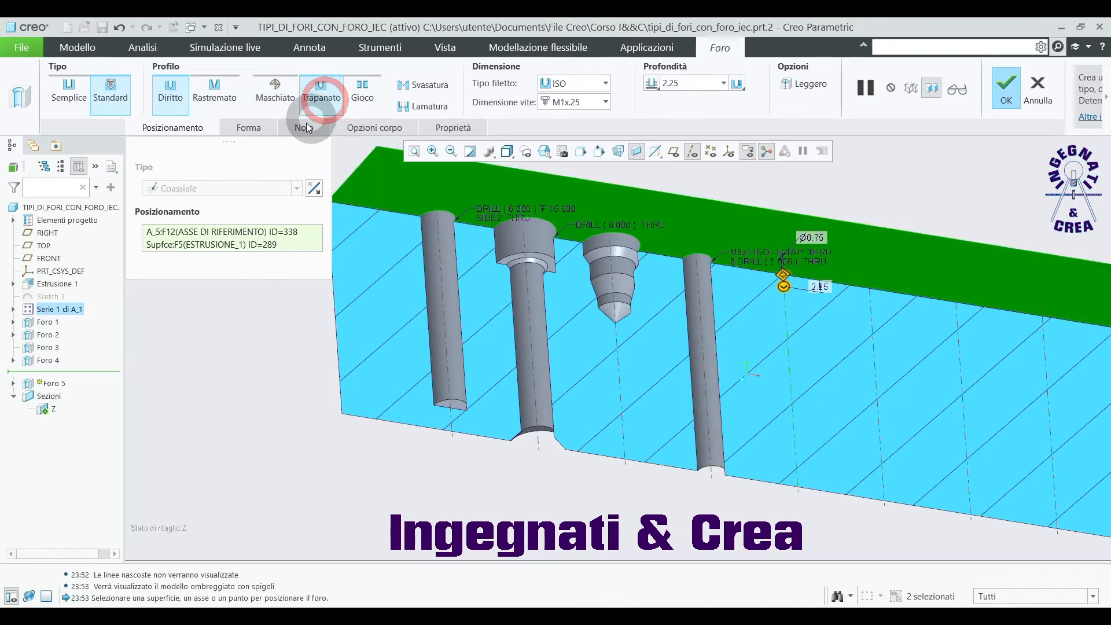
click(249, 129)
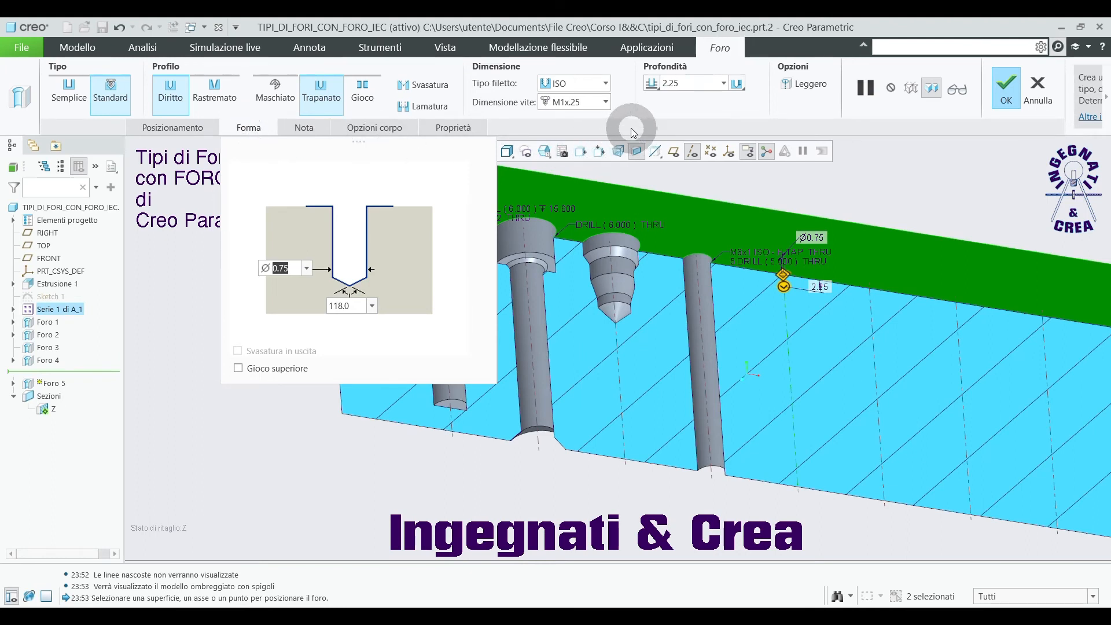
click(606, 102)
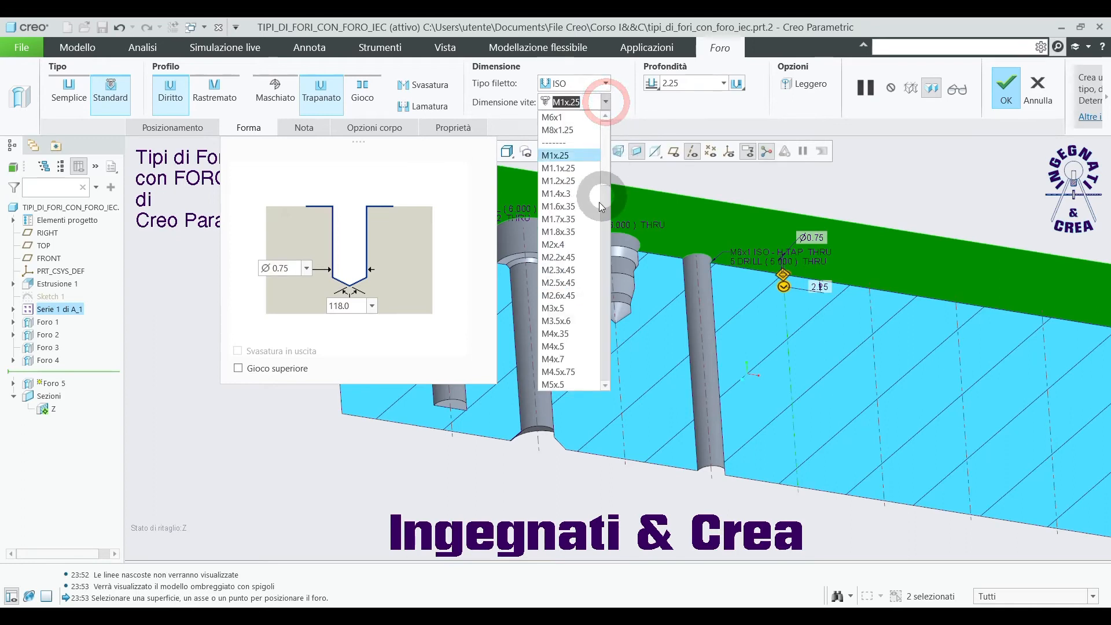
scroll(581, 328, down, 2)
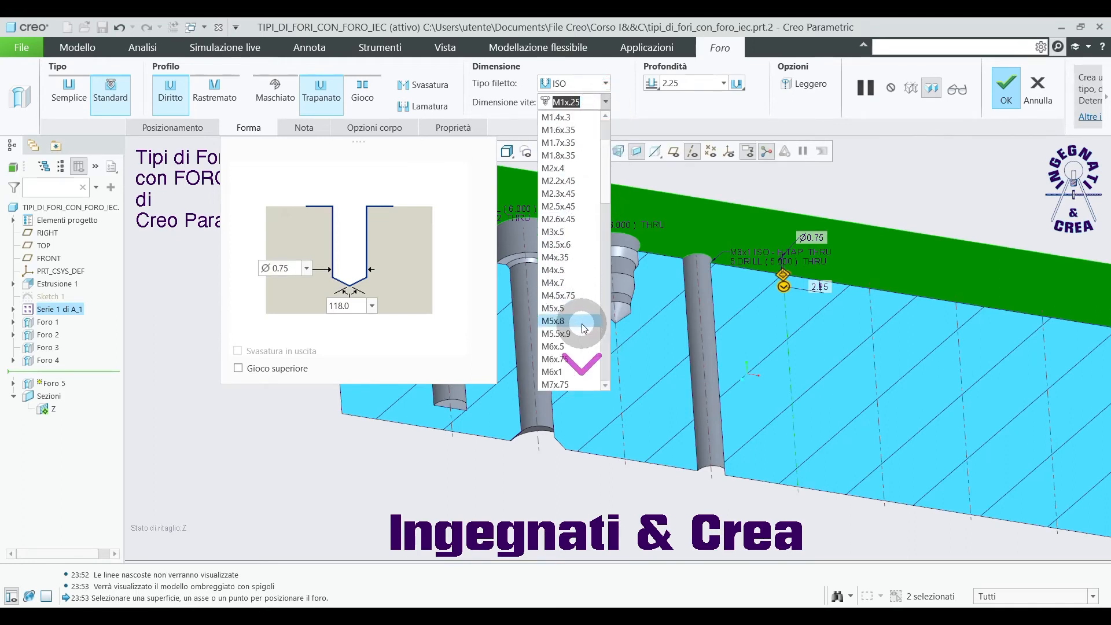
click(565, 371)
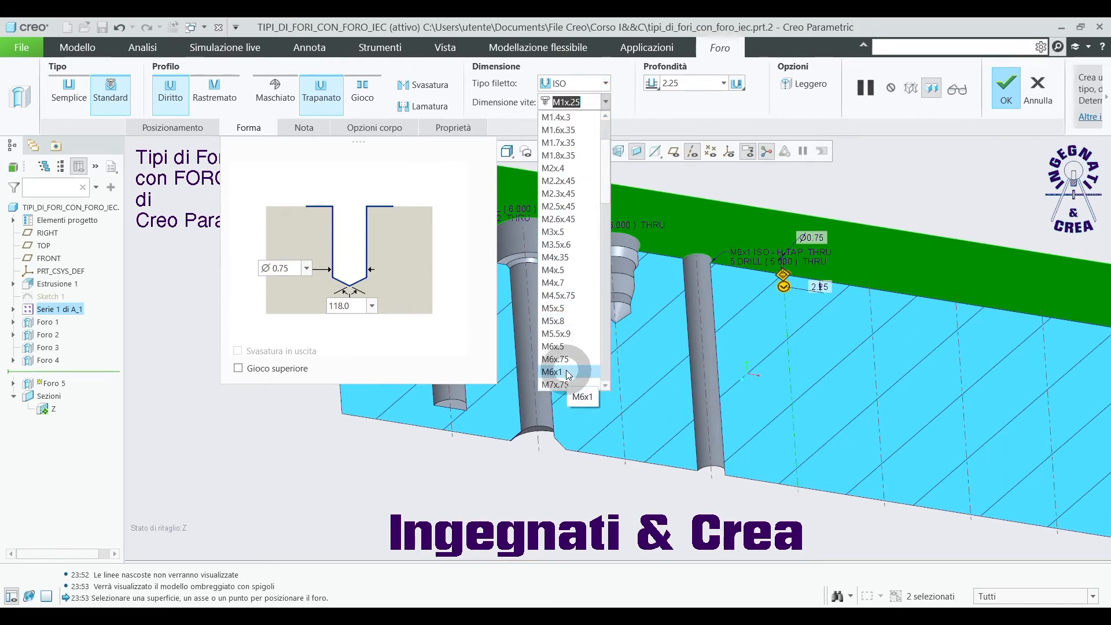
click(295, 296)
click(291, 271)
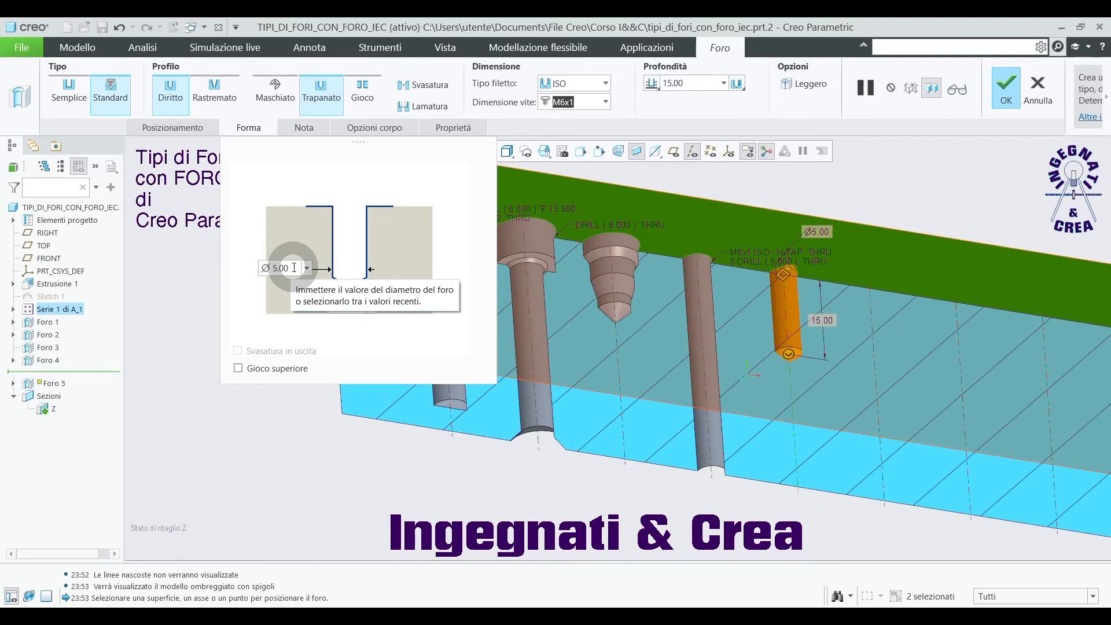
click(419, 239)
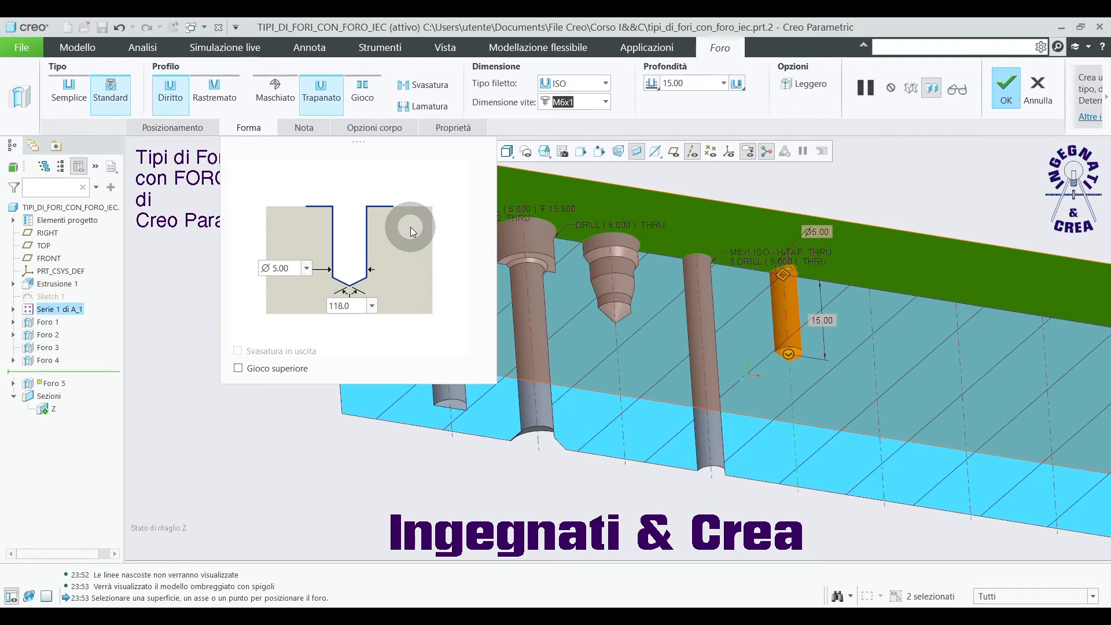
Step: Change the fifth hole to a standard clearance hole, try the medium fit, and set the fit to Adattamento libero
click(371, 104)
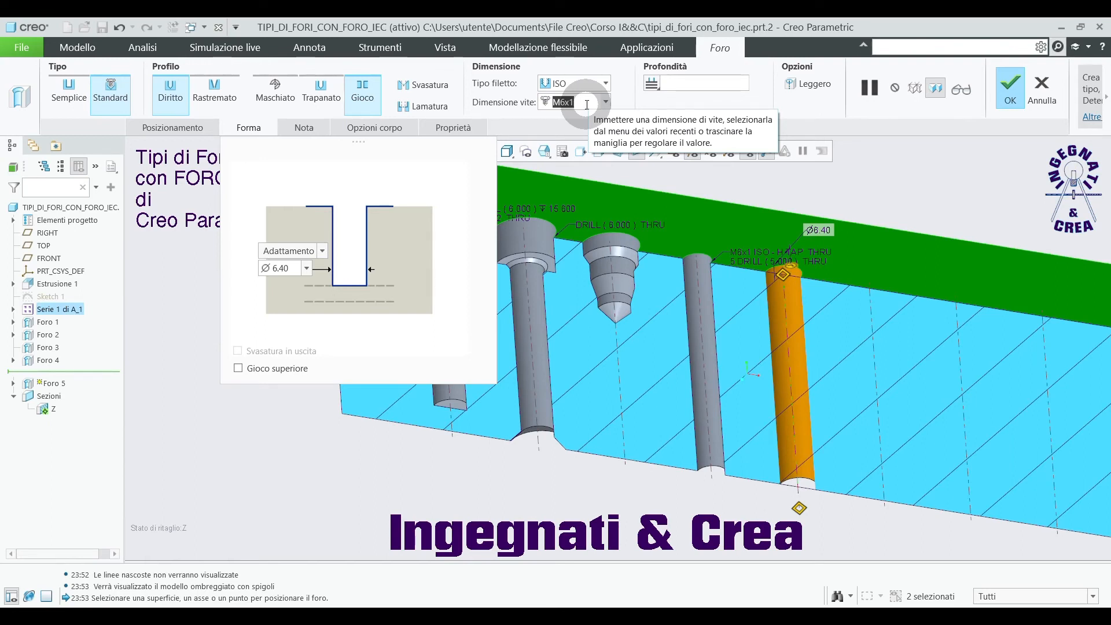
click(327, 253)
click(324, 261)
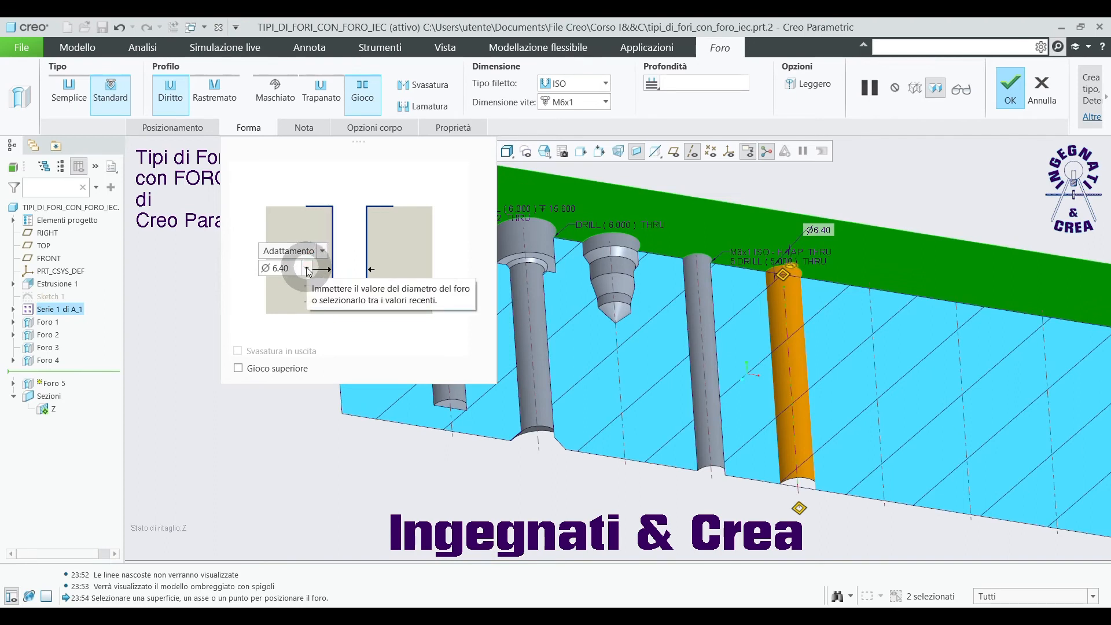
click(308, 270)
click(322, 251)
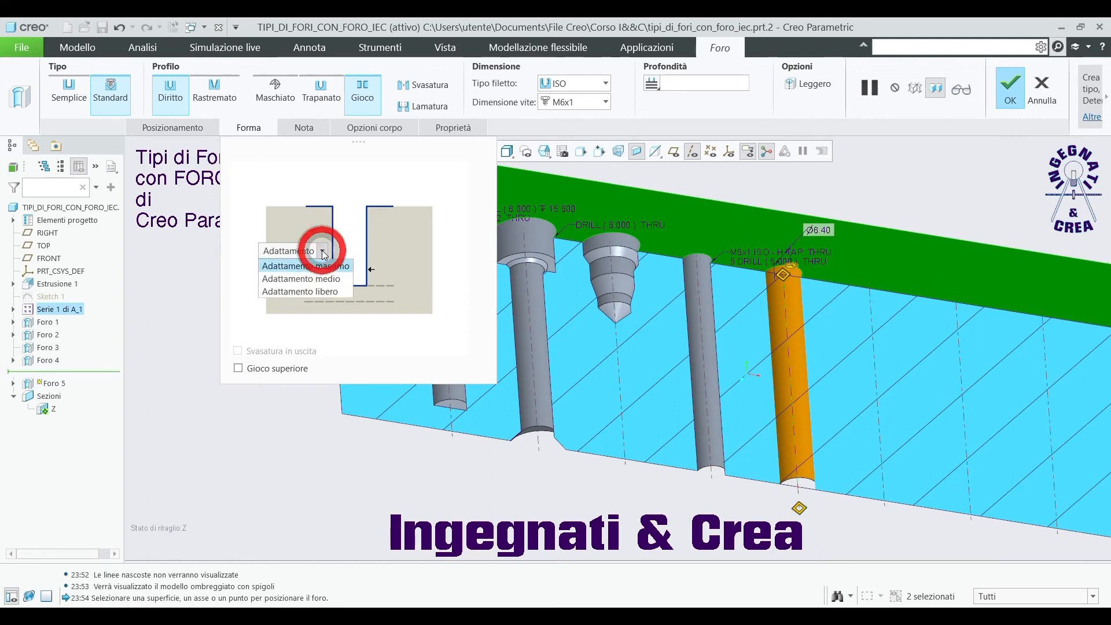
click(308, 278)
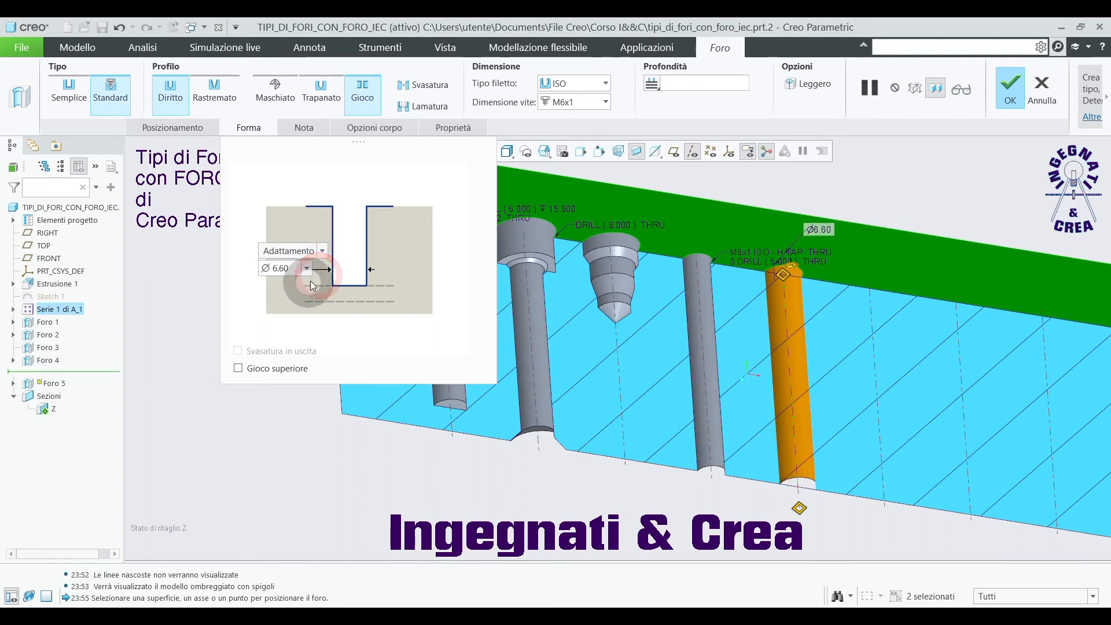
click(323, 251)
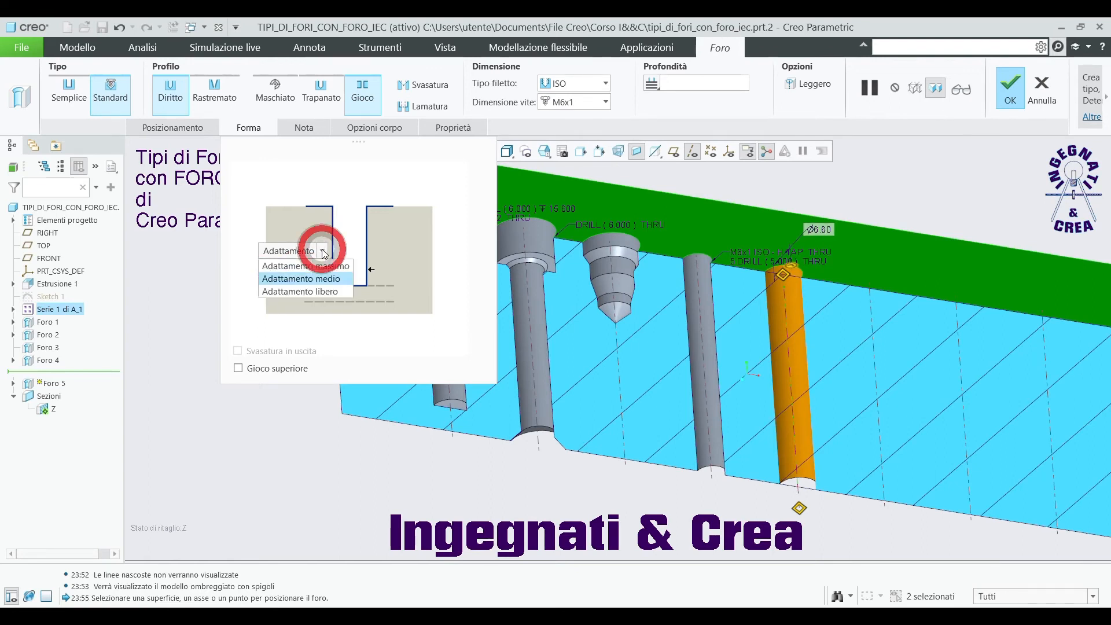
click(327, 291)
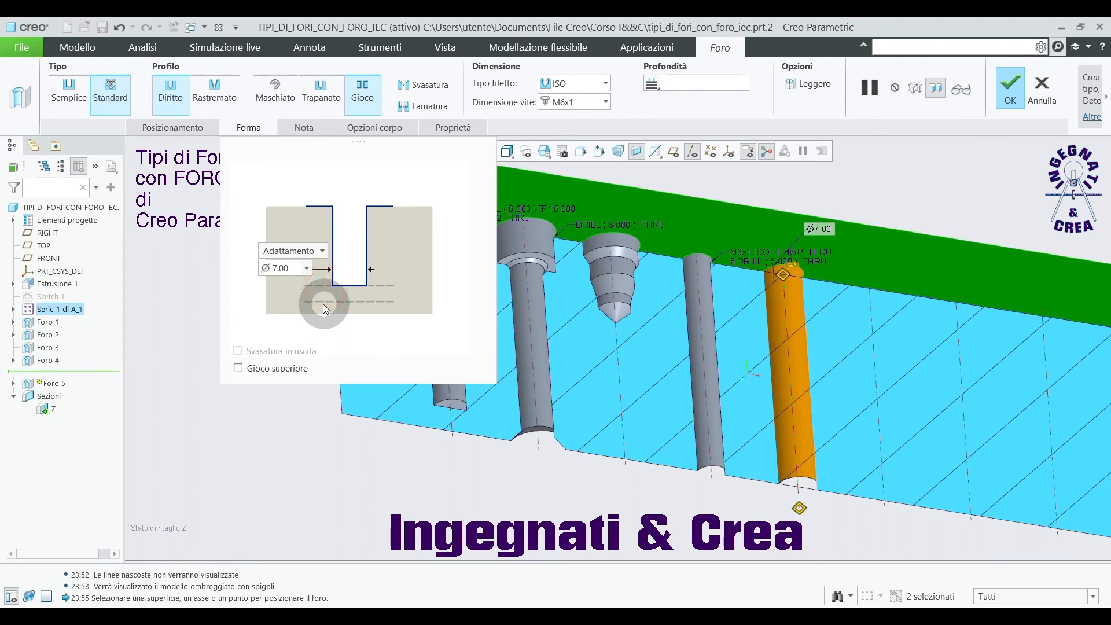
double_click(293, 269)
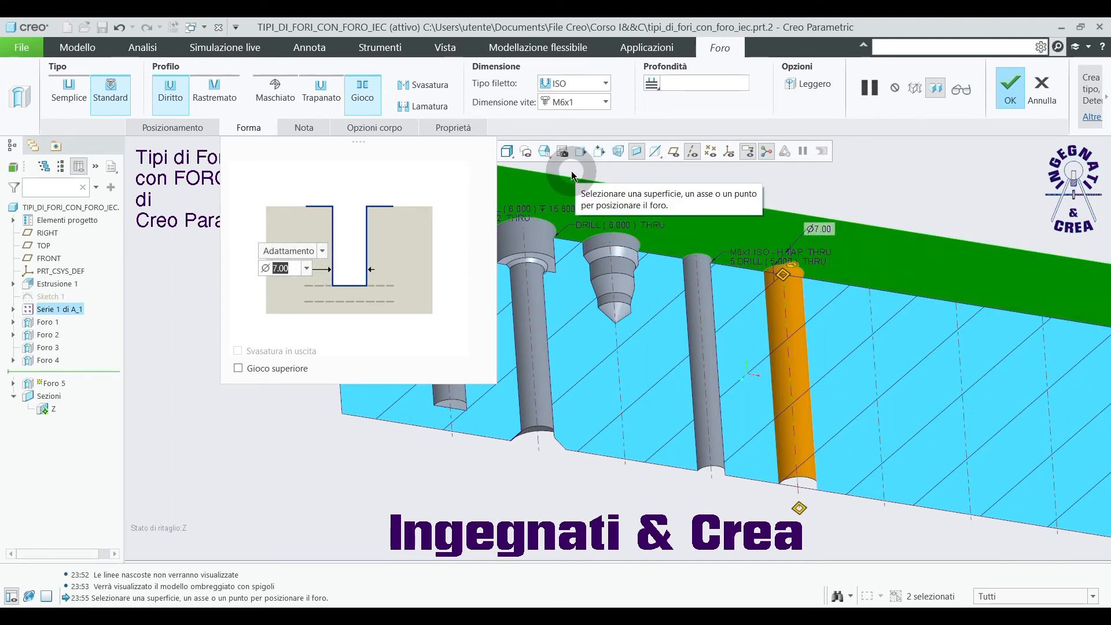
Step: Try a countersink together with a counterbore on the clearance hole, and keep only the counterbore
click(416, 91)
click(417, 107)
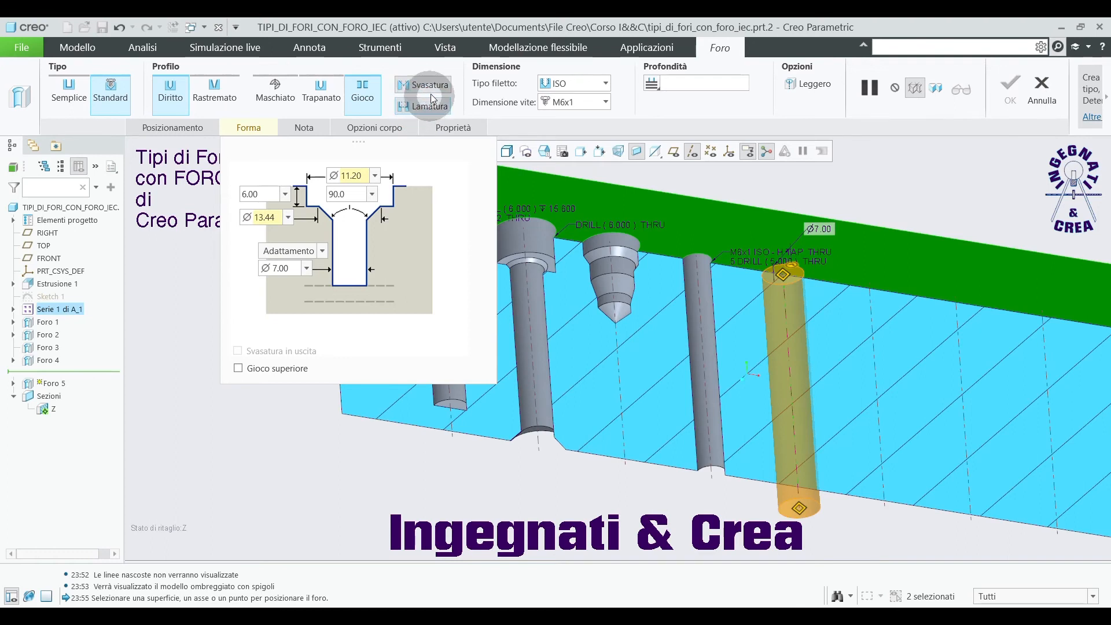
click(431, 87)
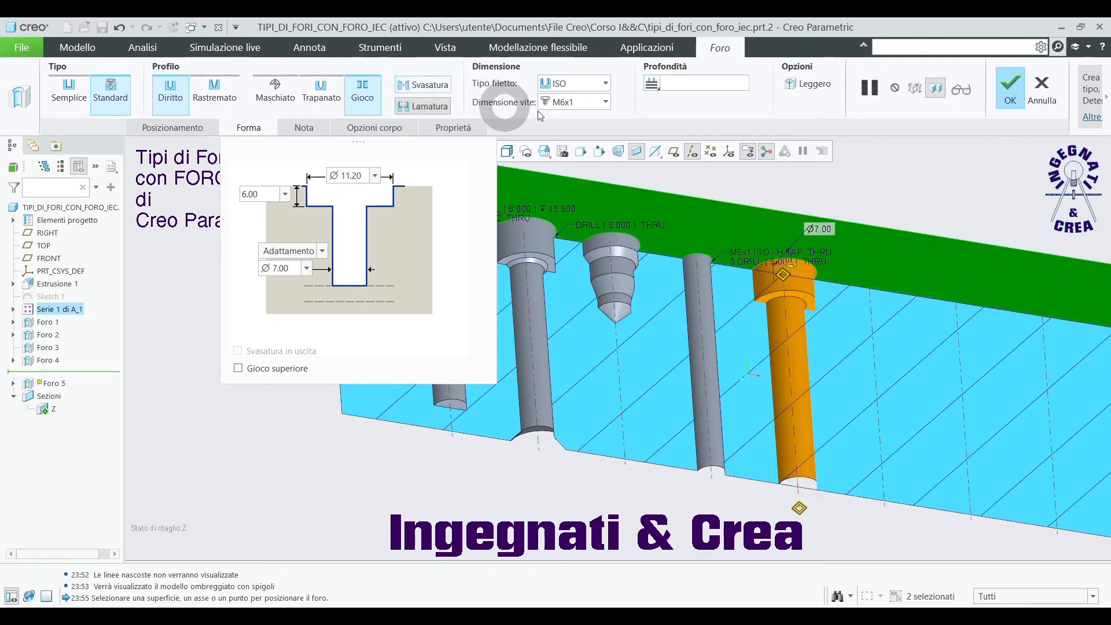
Step: Set the clearance hole's depth to Through All, add an exit countersink, and complete the feature
click(652, 86)
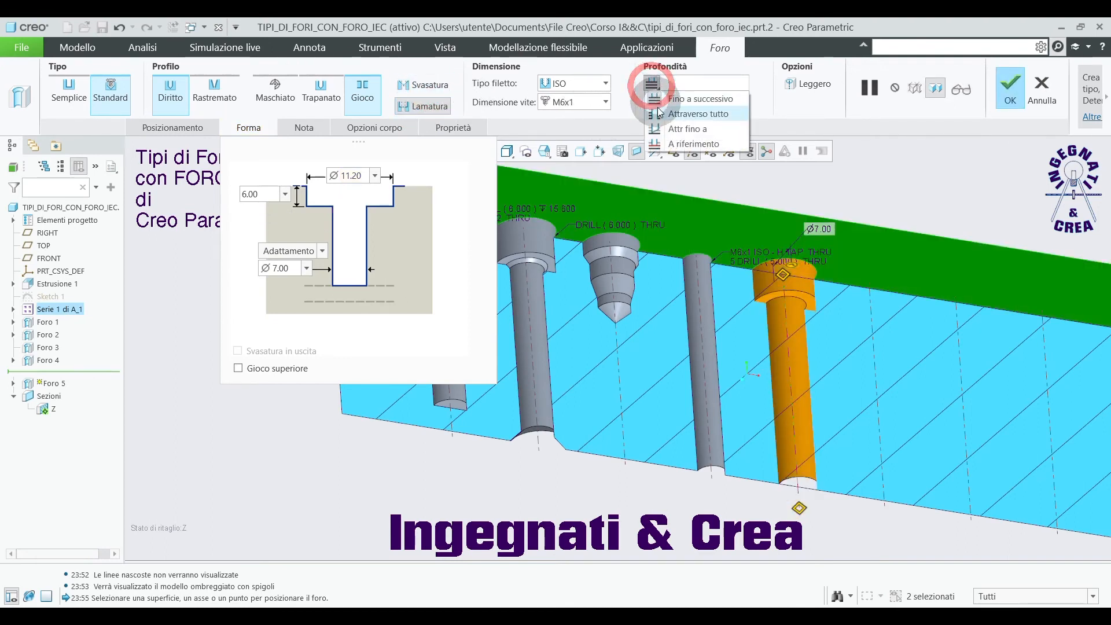
click(658, 114)
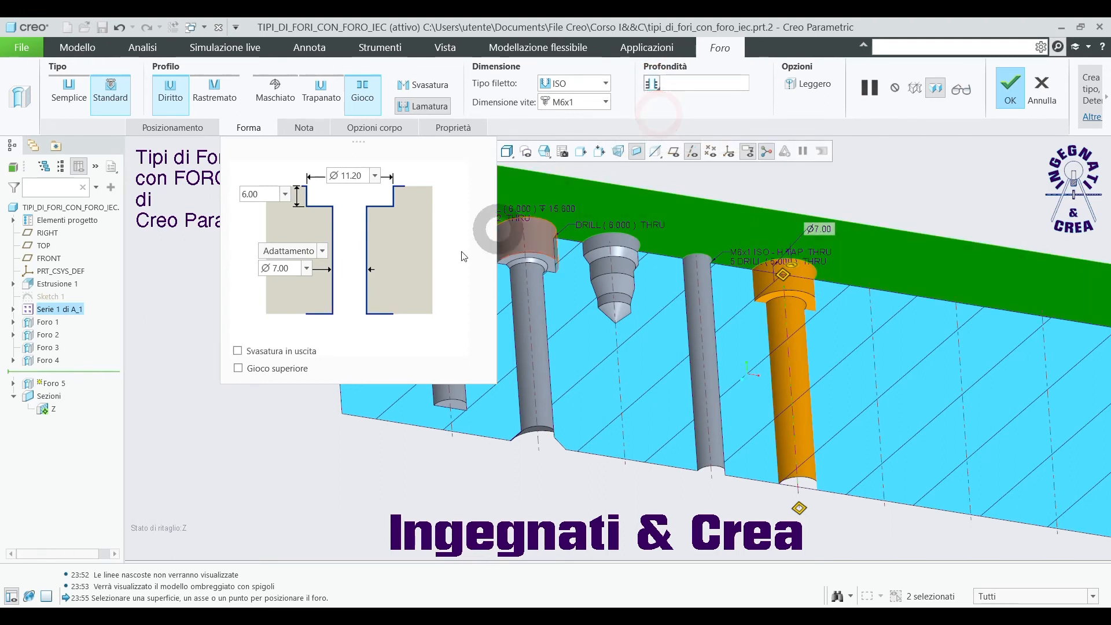
click(237, 351)
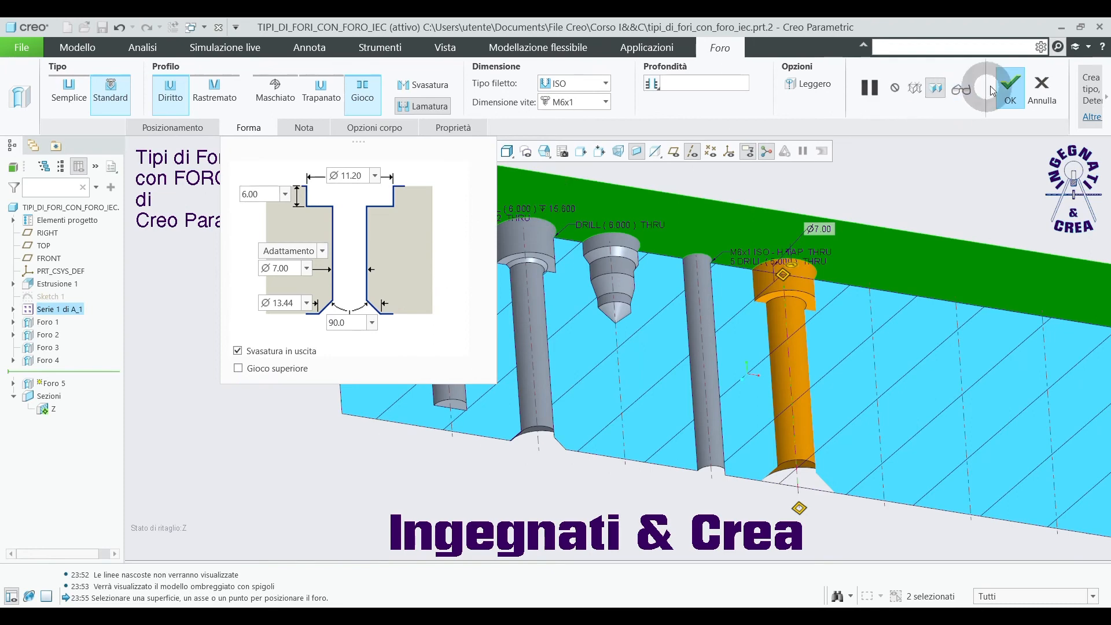
click(1009, 89)
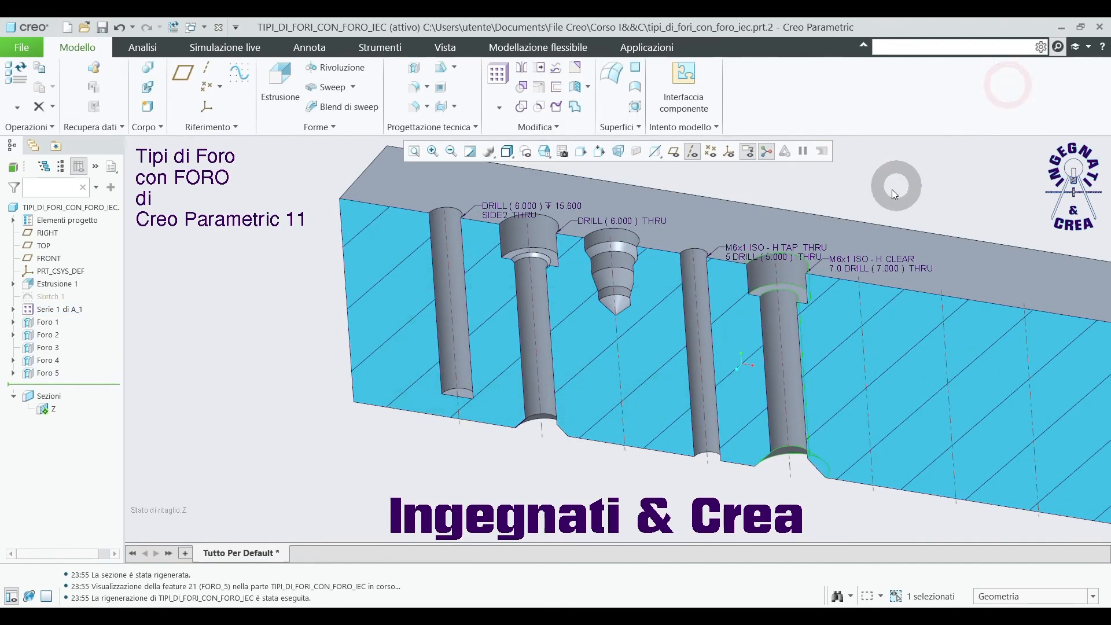
click(874, 201)
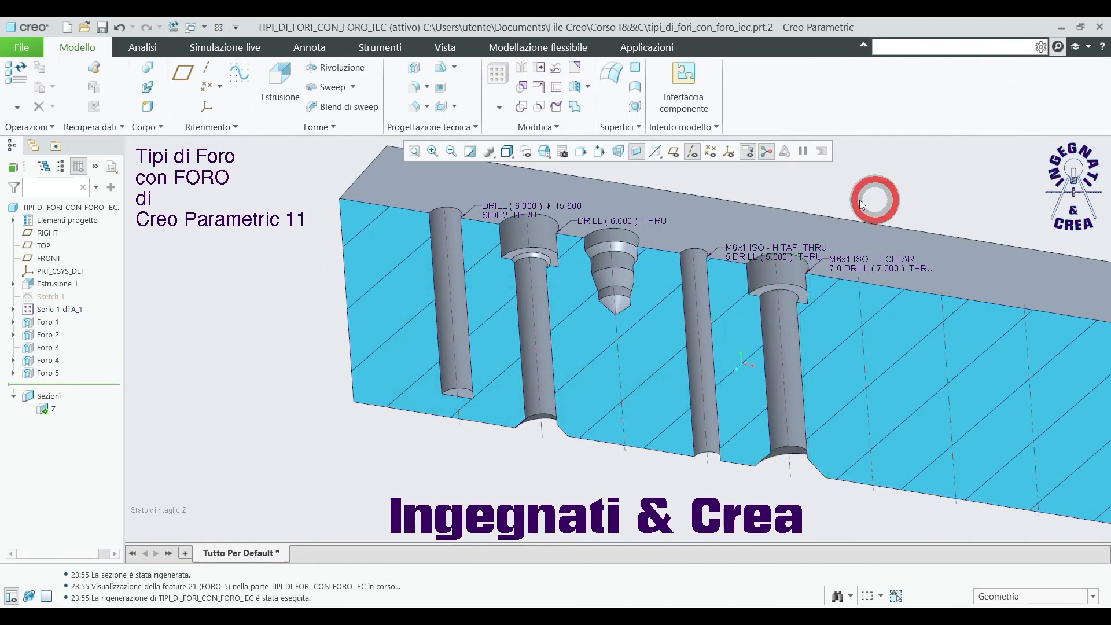
Step: Start another hole and place it coaxially on the sixth axis and the block's upper face
click(415, 68)
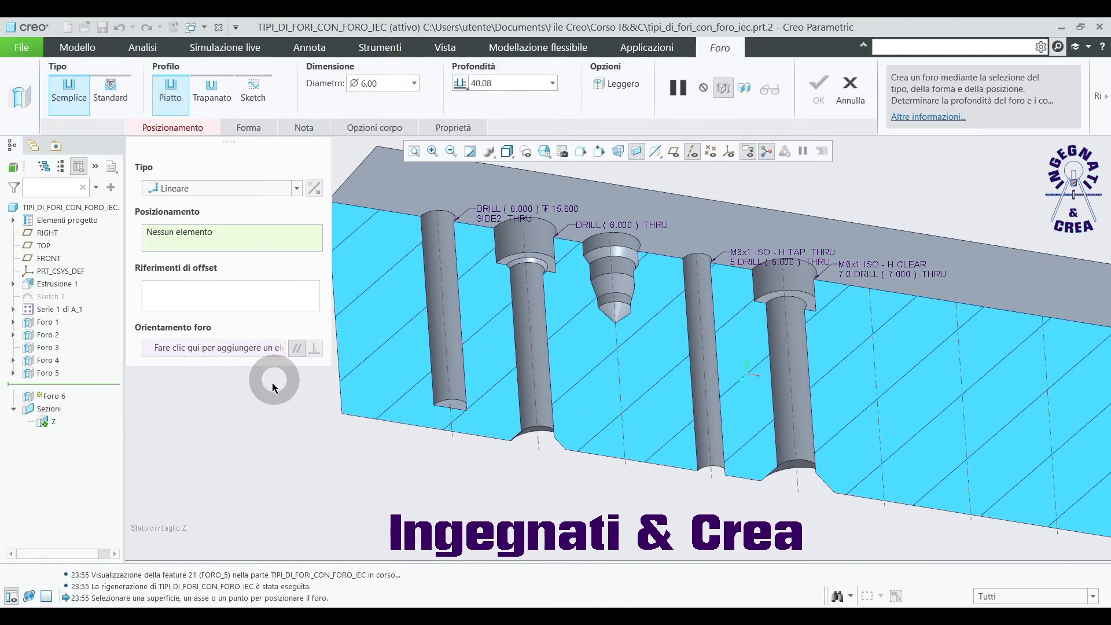
scroll(272, 387, up, 2)
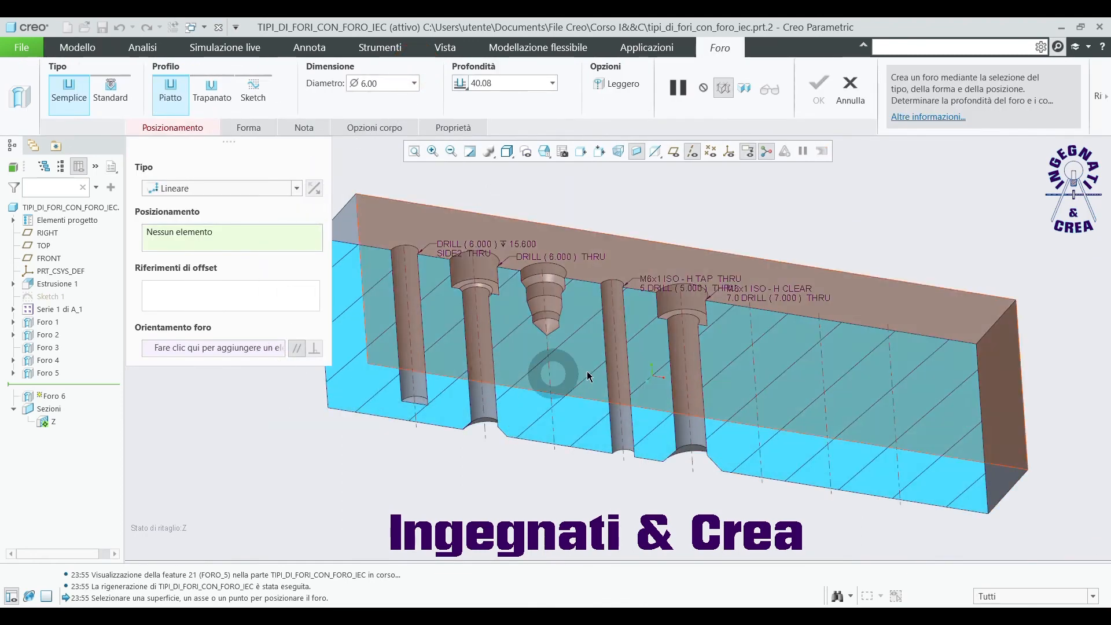
click(751, 357)
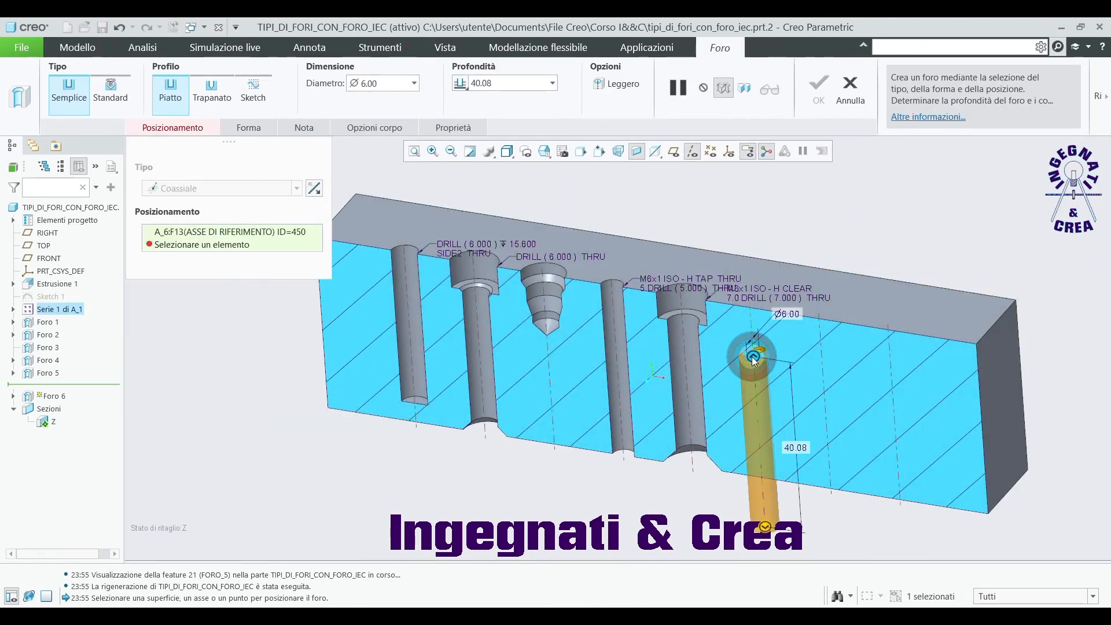
key(ctrl)
ctrl+click(841, 300)
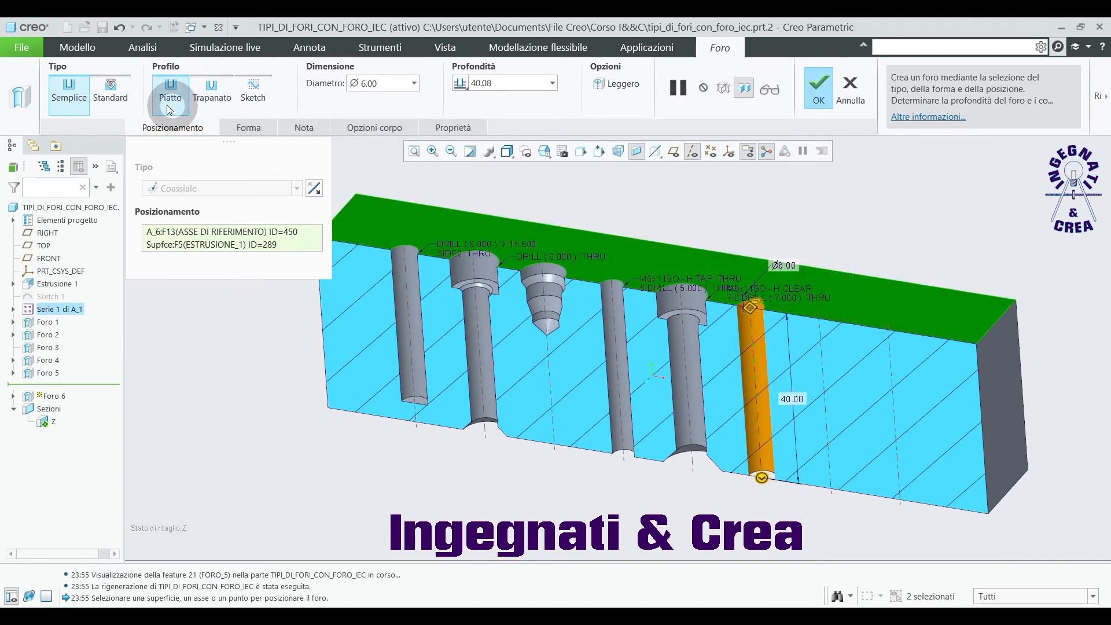
Step: Make the sixth hole a standard tapered hole with the NPT thread type, and complete the feature
click(113, 96)
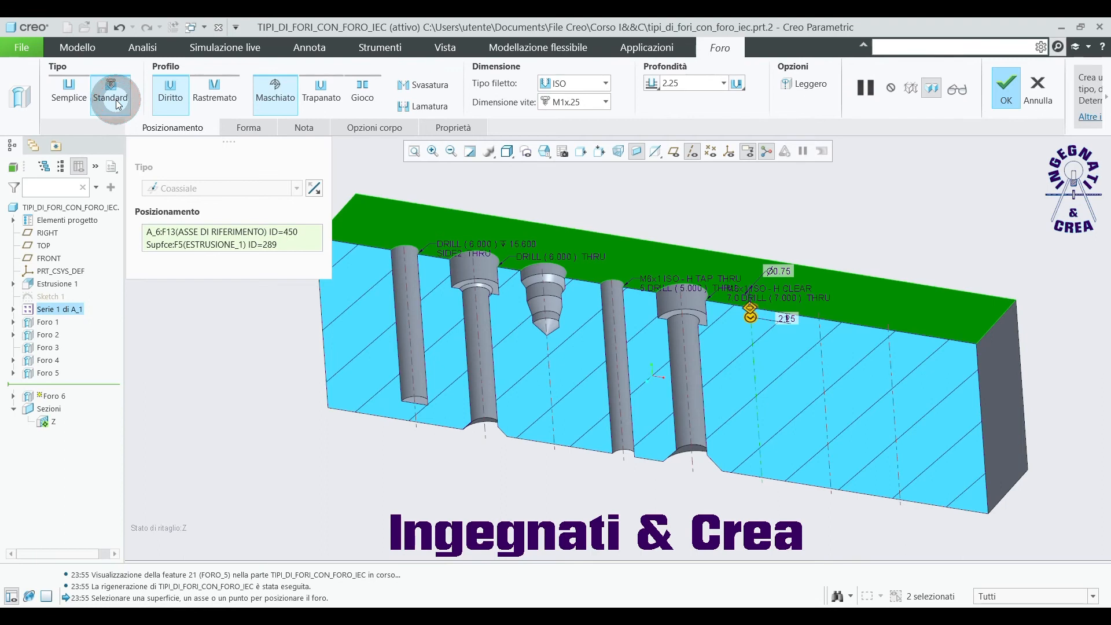
click(209, 100)
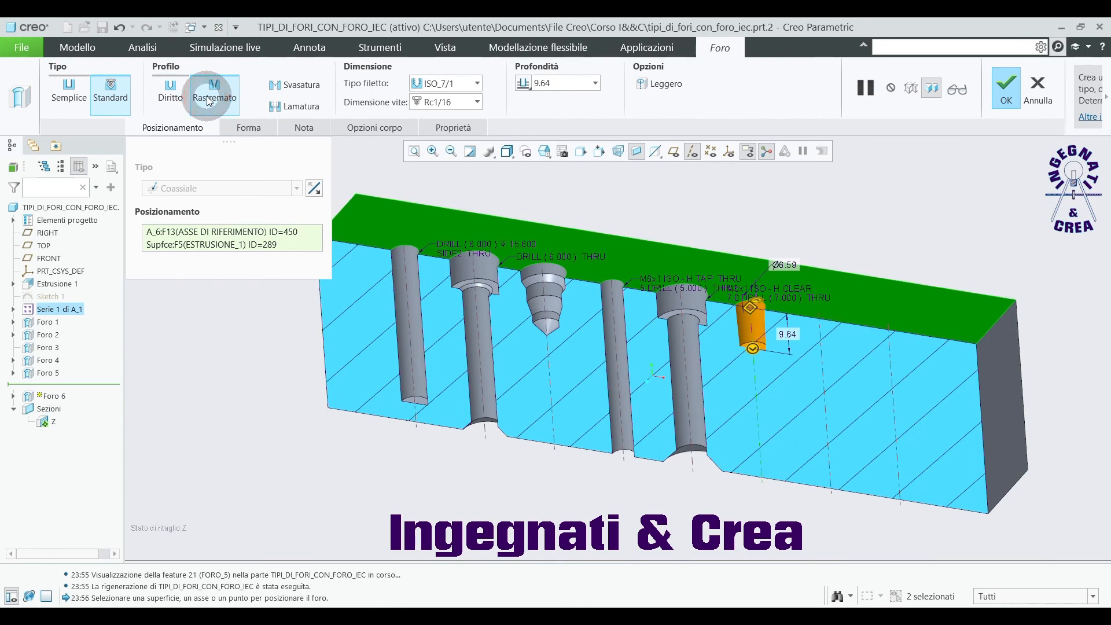
click(477, 84)
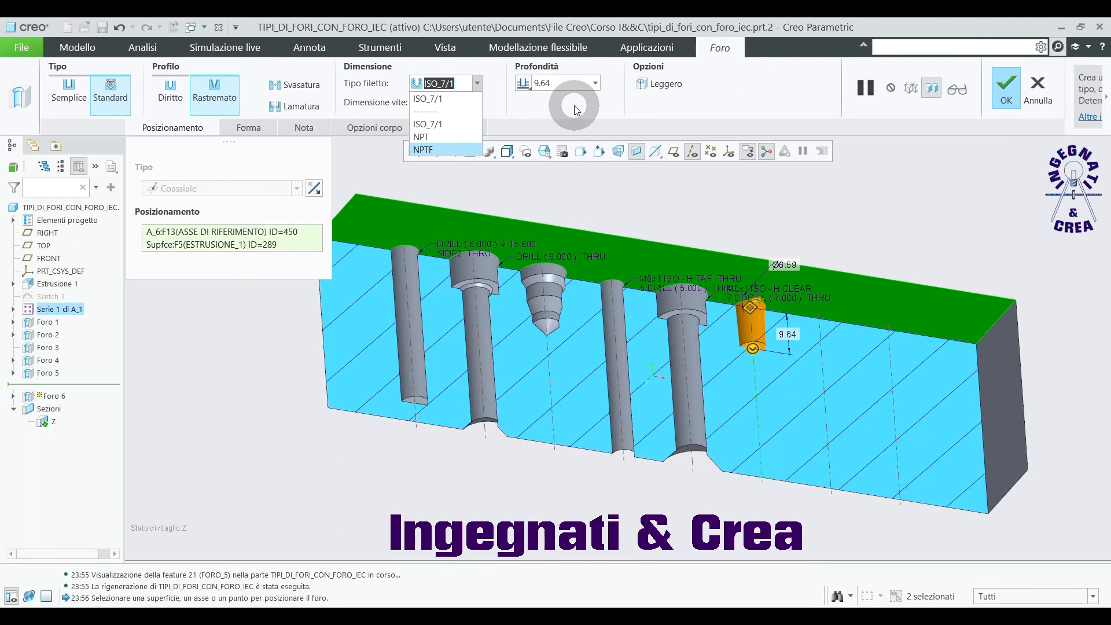
click(466, 136)
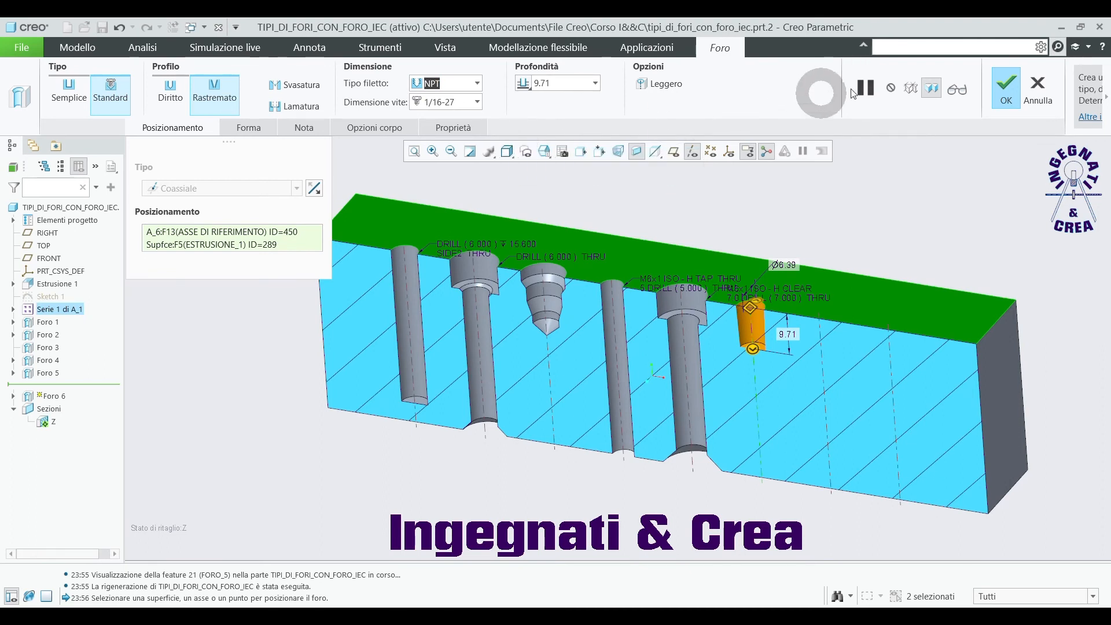
click(1006, 84)
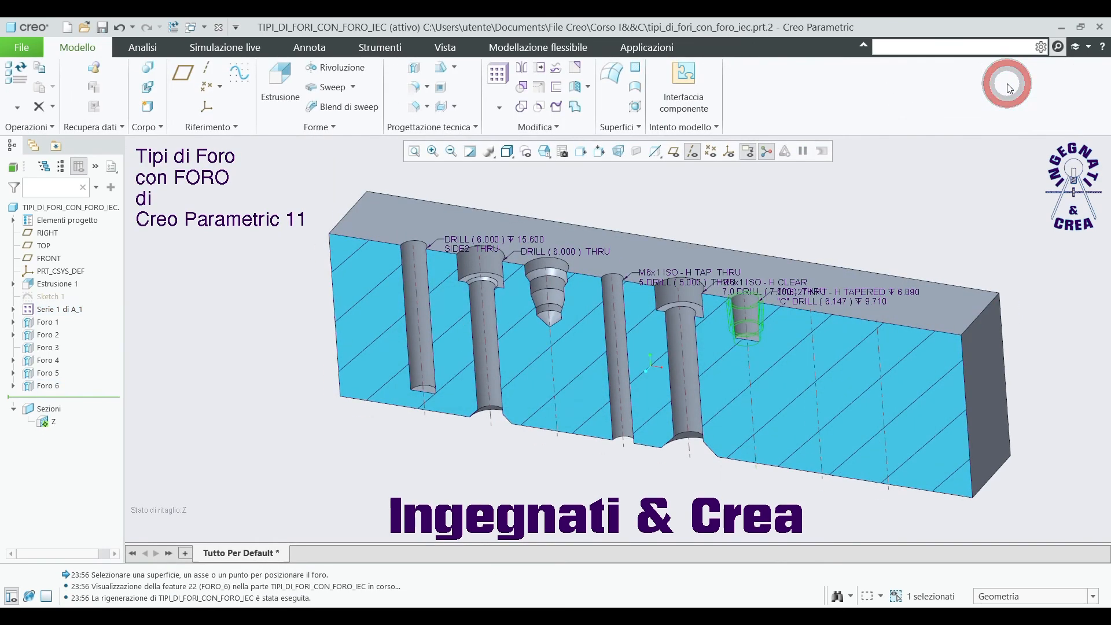
click(888, 230)
Step: Start another hole and place it coaxially on the eighth axis and the block's upper face
scroll(769, 360, down, 2)
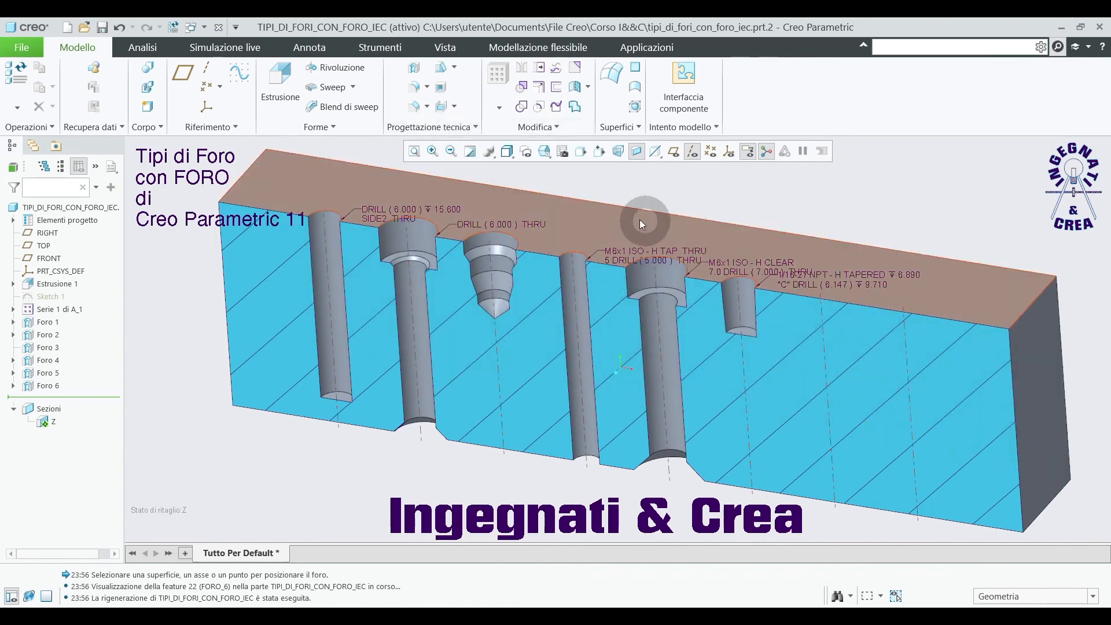
click(414, 68)
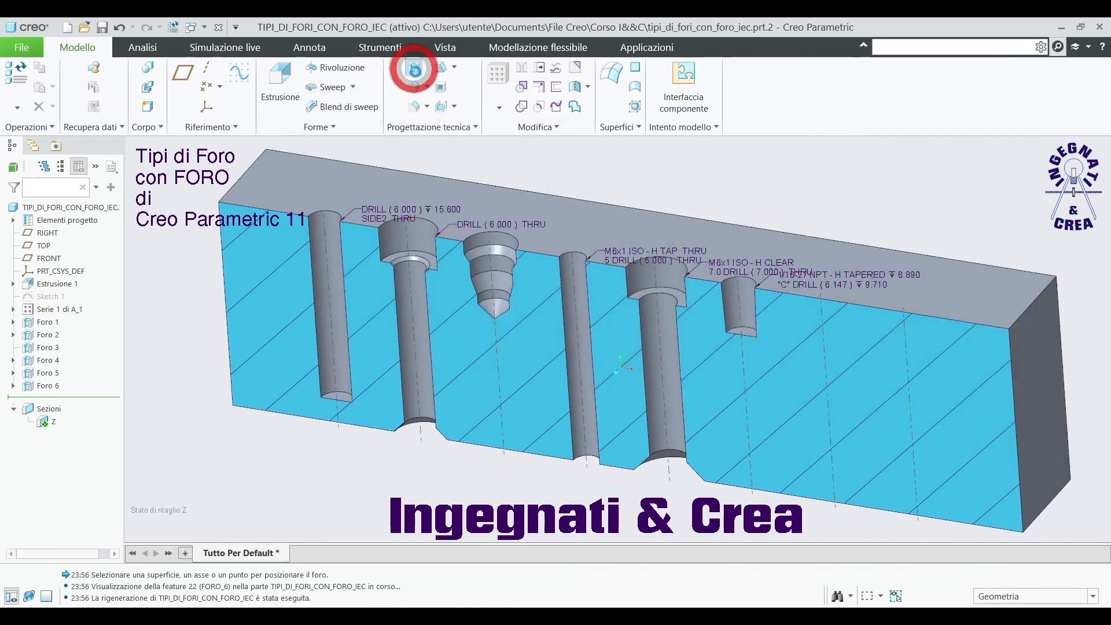
click(918, 335)
click(918, 335)
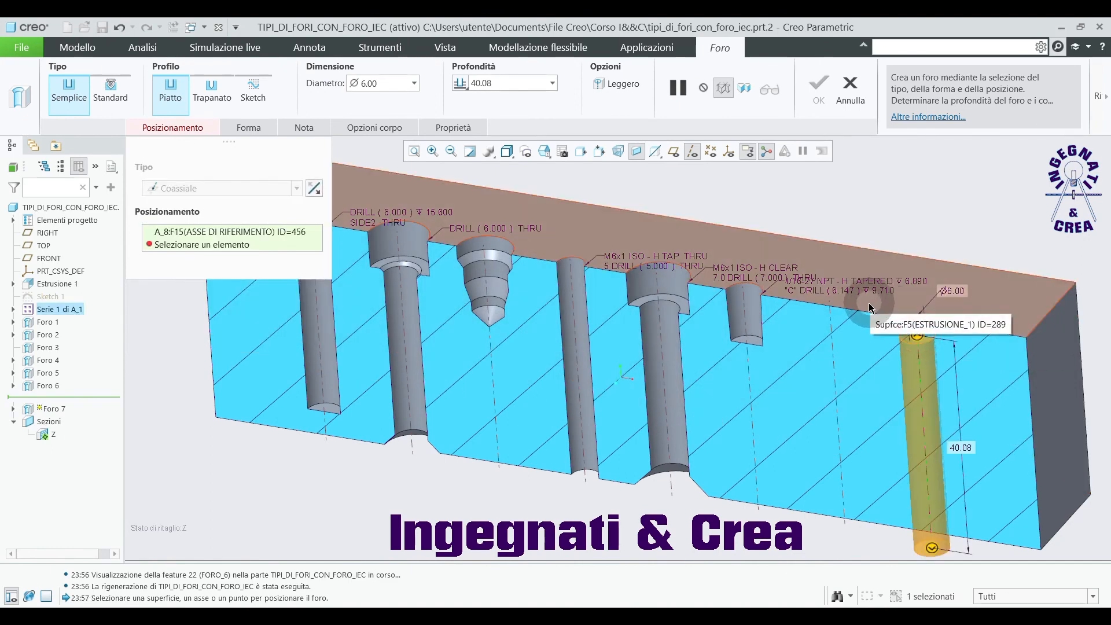
ctrl+click(986, 306)
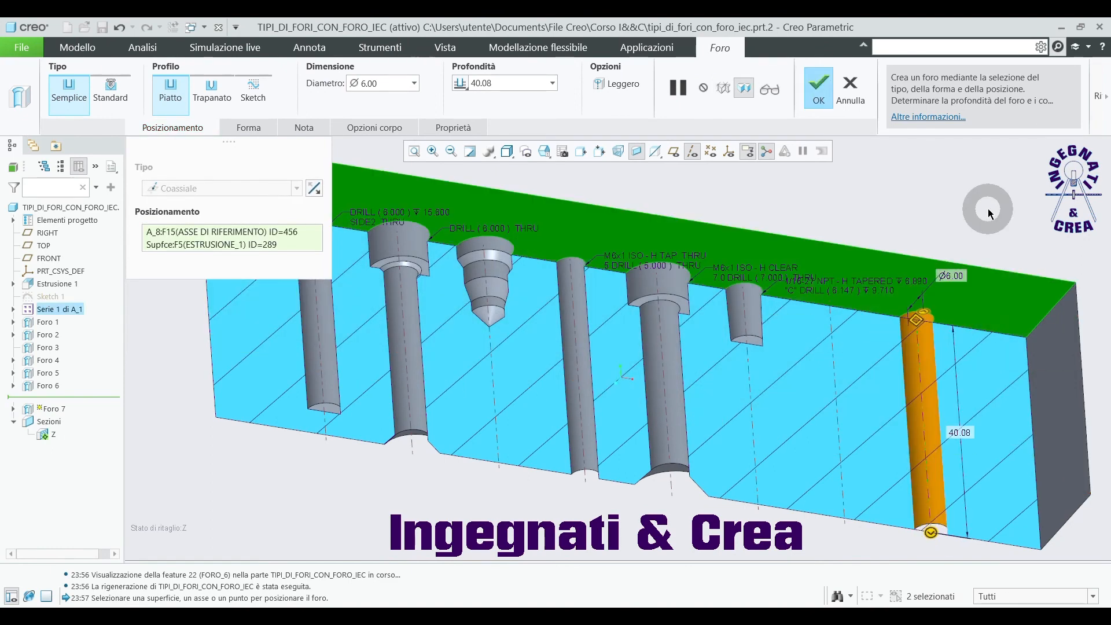
Step: Make the hole on the eighth axis a standard tapped hole with a countersink and the ISO M6x1 screw size
click(113, 88)
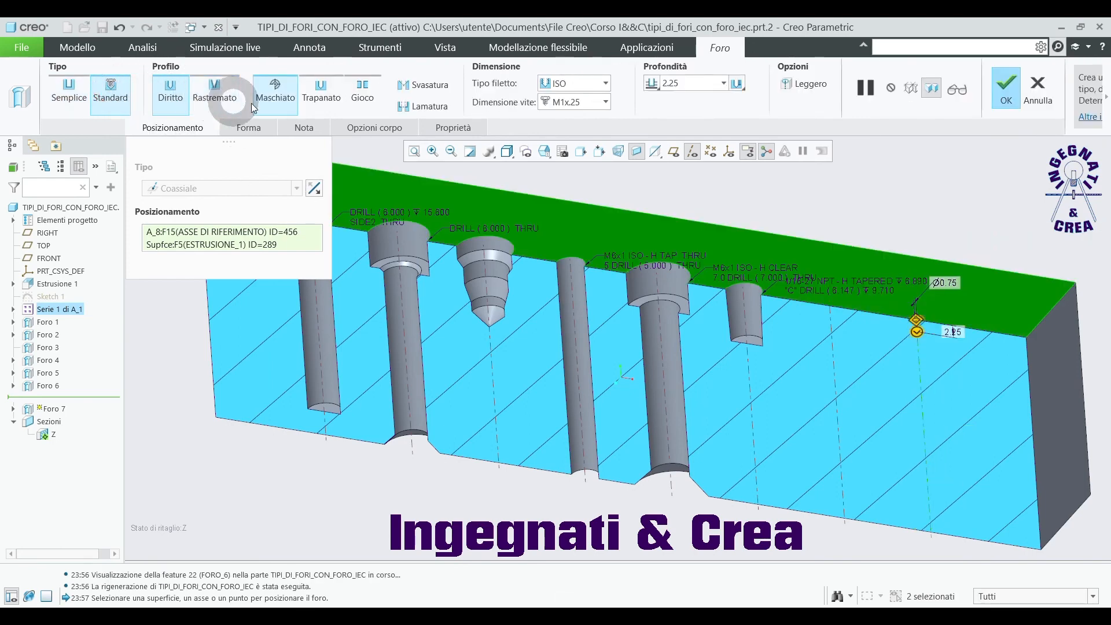
click(405, 86)
click(603, 102)
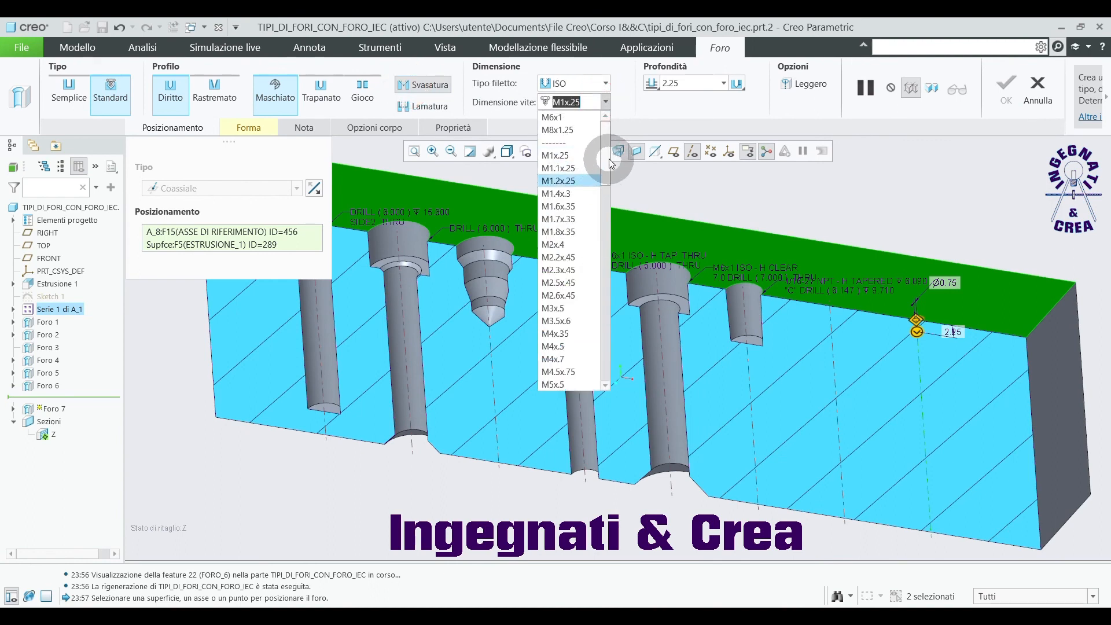
drag(609, 156, 609, 232)
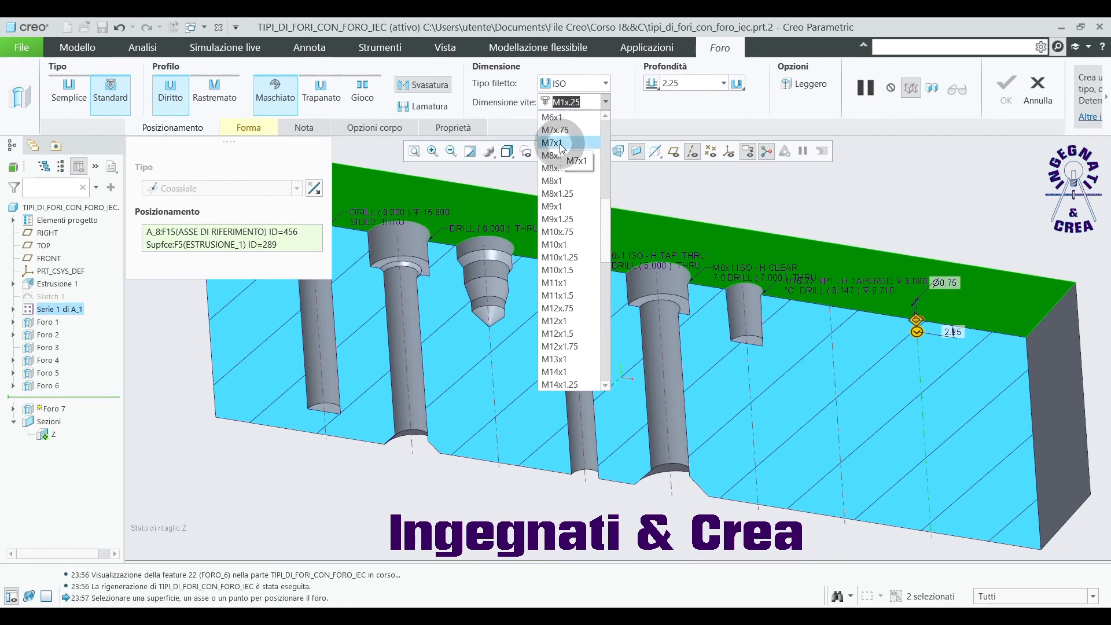
click(553, 117)
Step: Review the countersunk tapped hole's shape, make it a lightweight hole, and complete the feature
click(249, 129)
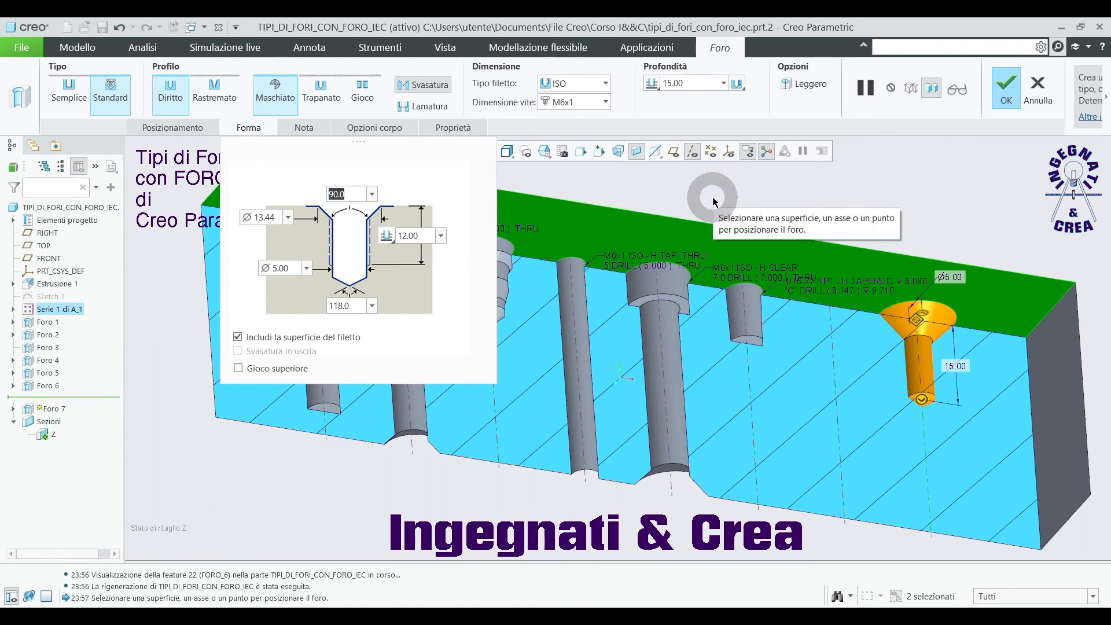
click(792, 88)
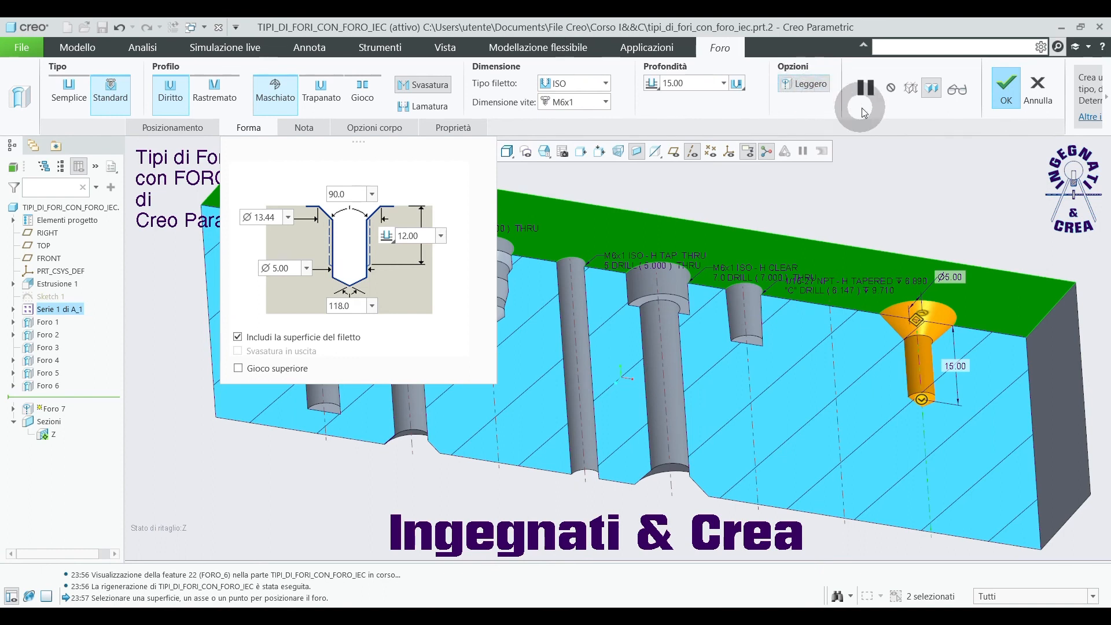
click(1007, 95)
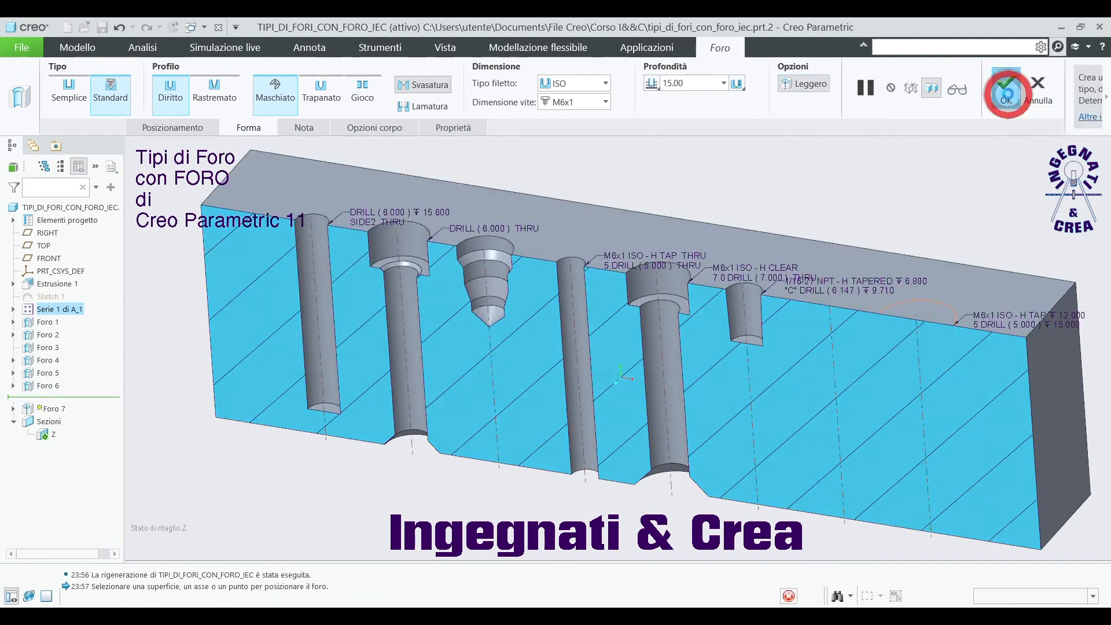
Step: Switch the hole representation of the countersunk tapped hole, Foro 7, from lightweight to solid
middle_drag(942, 211, 937, 220)
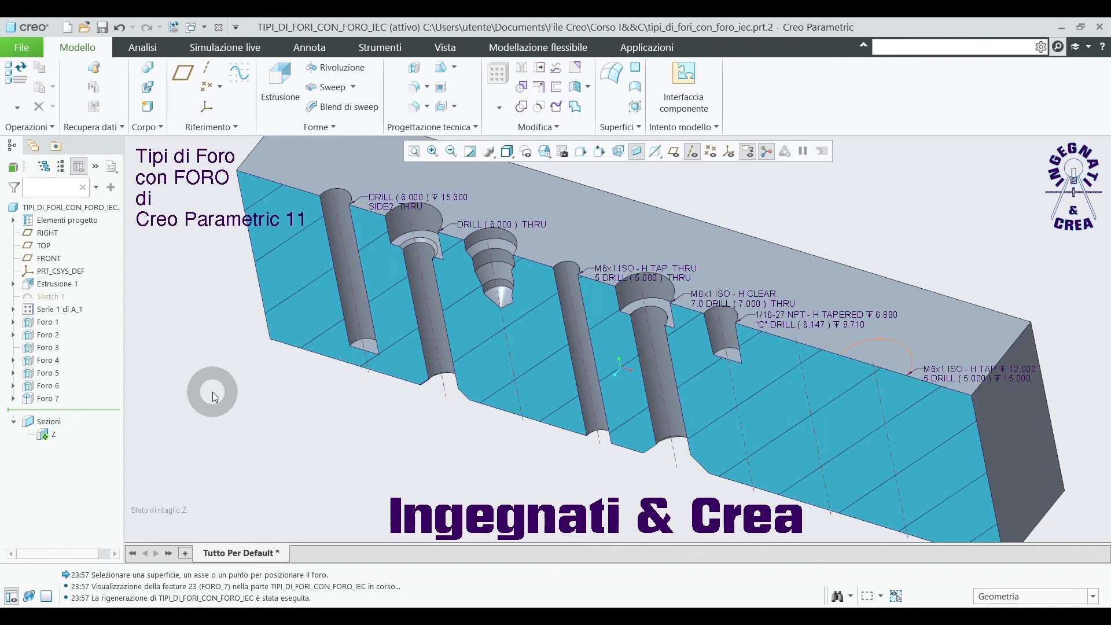
click(49, 400)
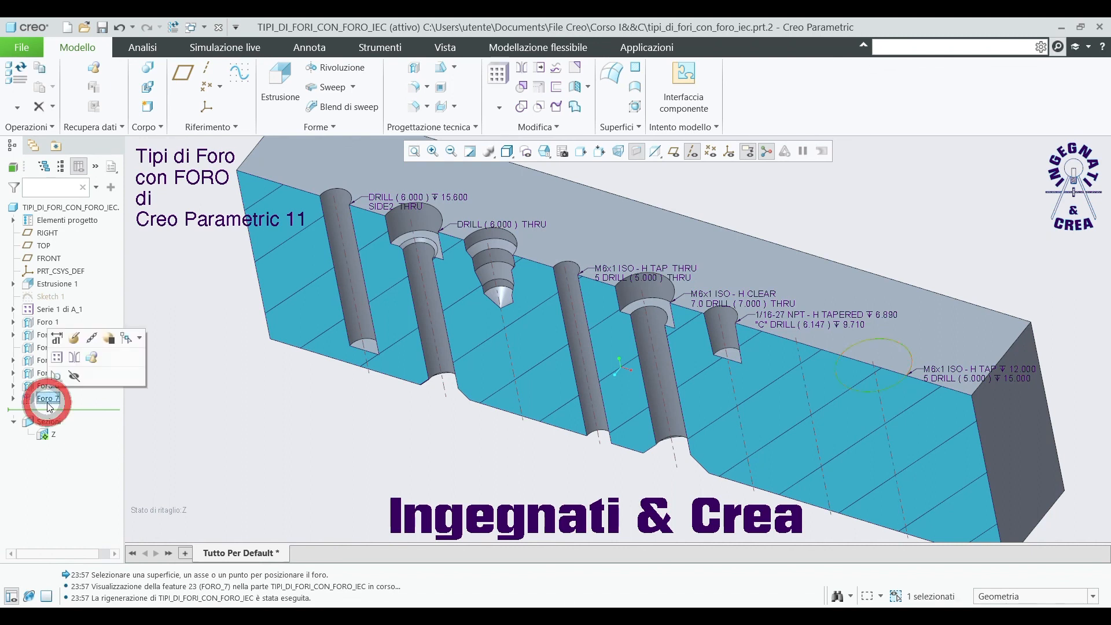
right_click(49, 400)
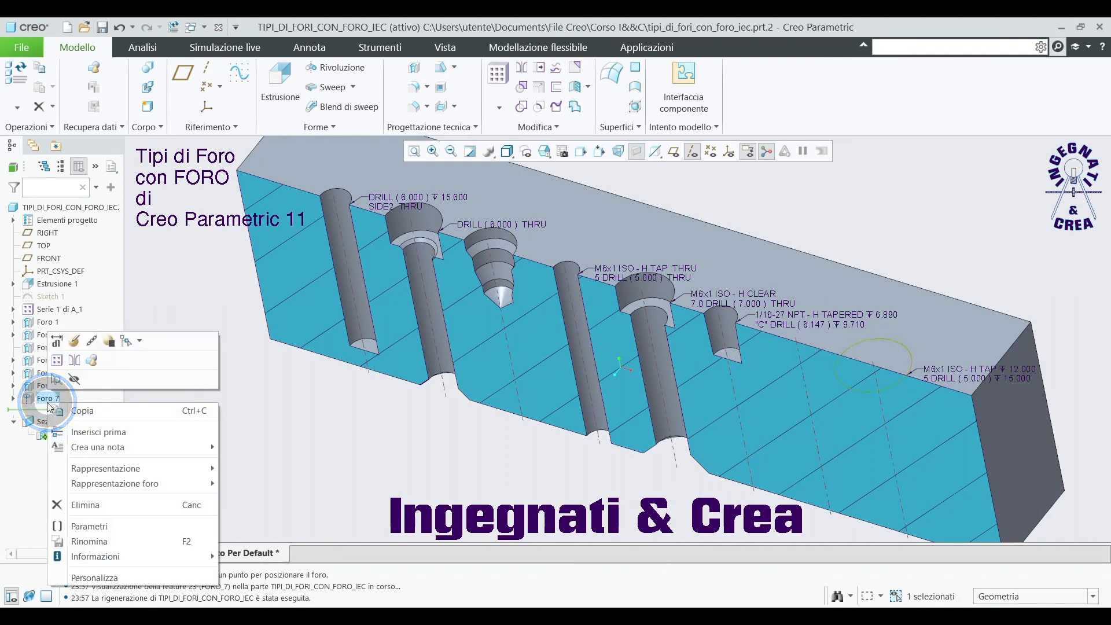
mouse_move(125, 489)
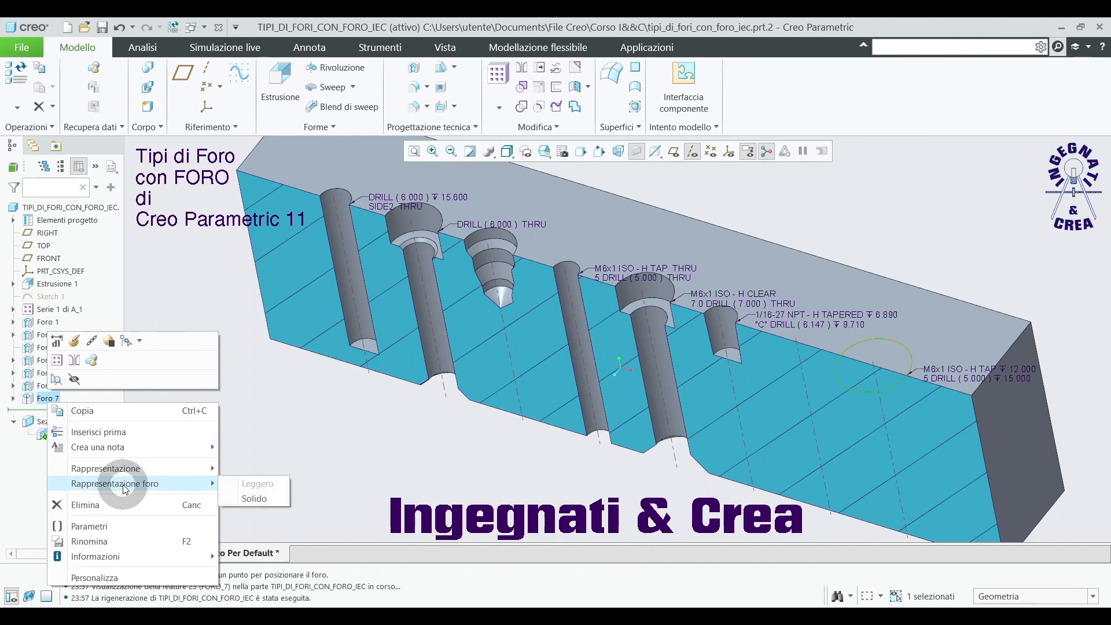
click(275, 502)
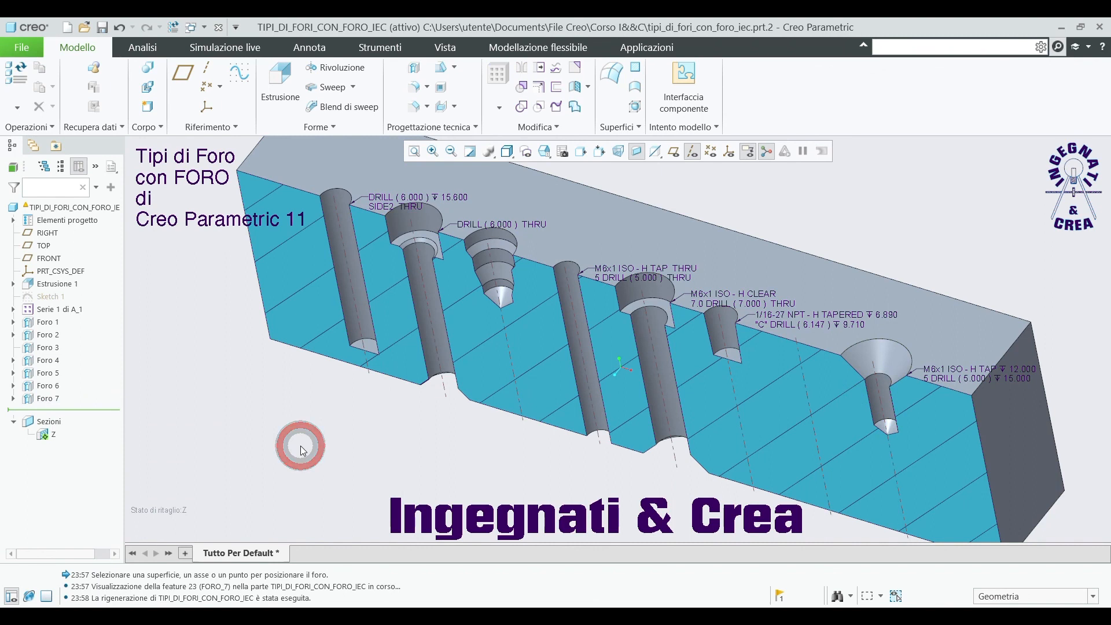
Step: Return the hole representation of Foro 7 to lightweight and review the sectioned block with all its holes
click(49, 399)
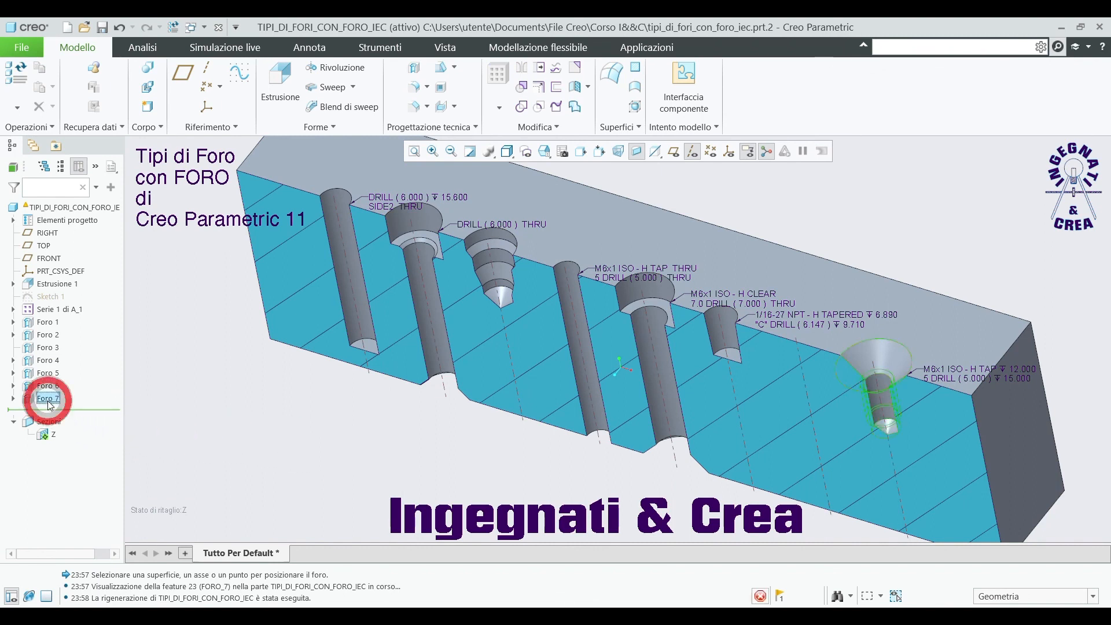
right_click(49, 402)
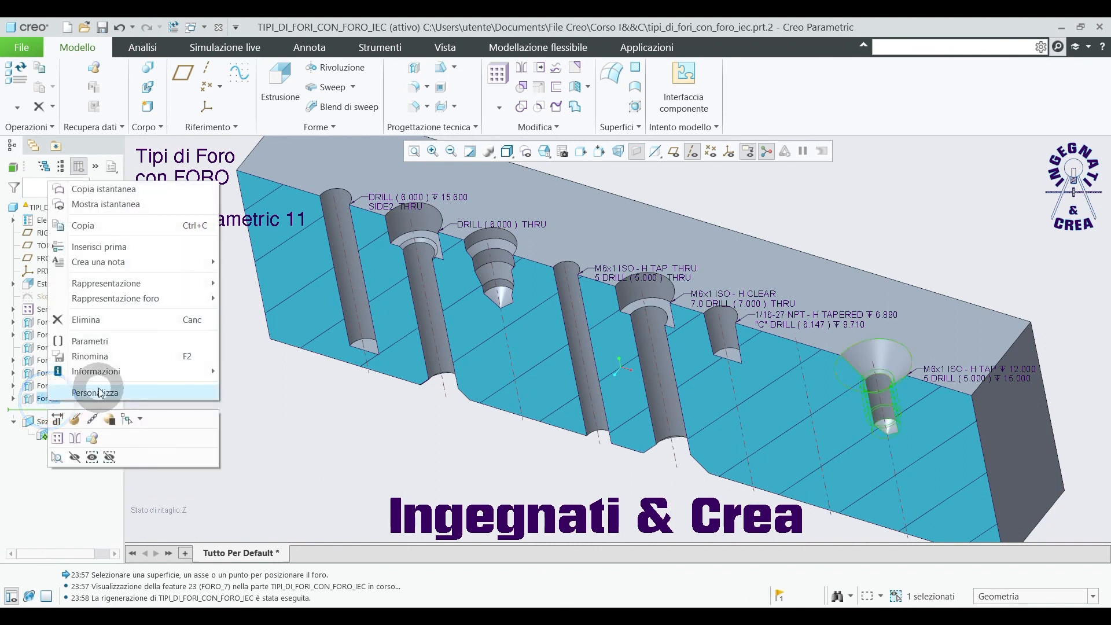
mouse_move(154, 298)
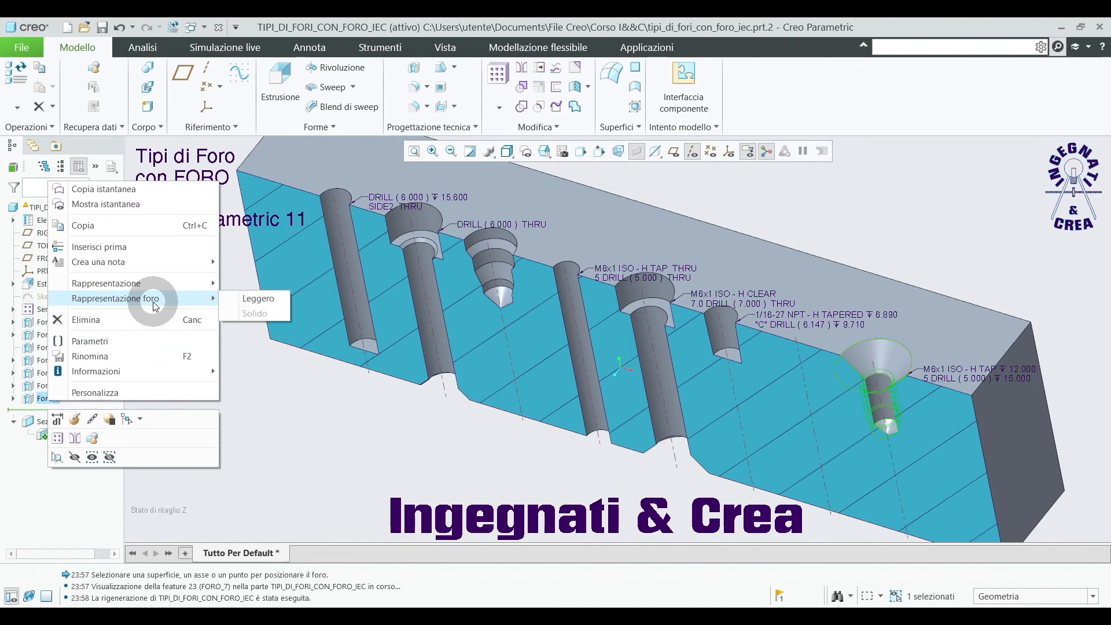
click(258, 298)
click(244, 424)
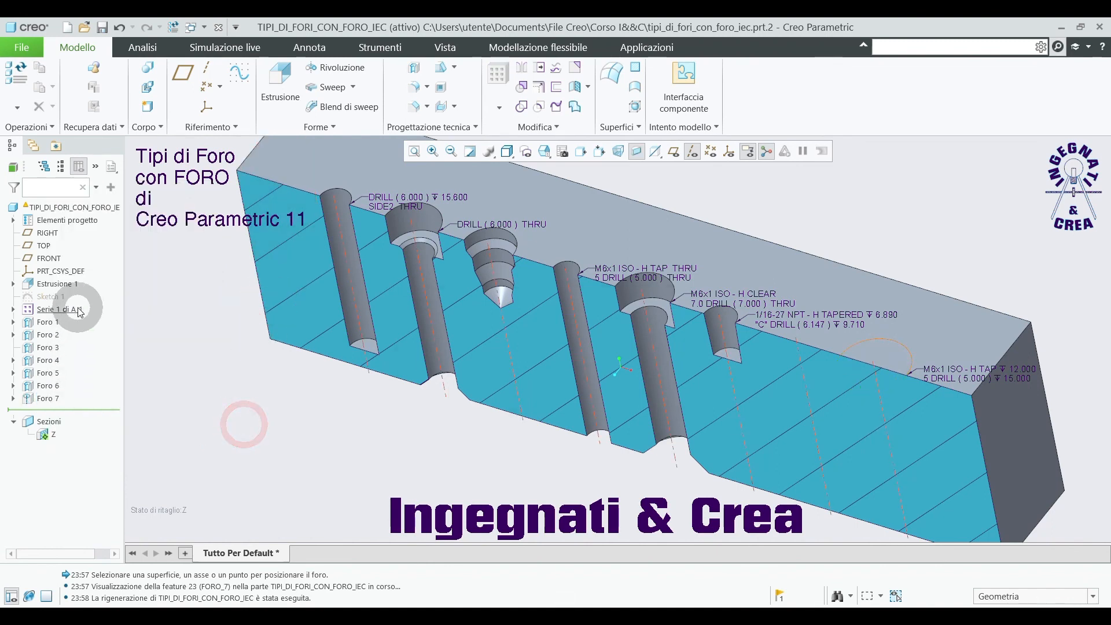
middle_drag(236, 416, 311, 413)
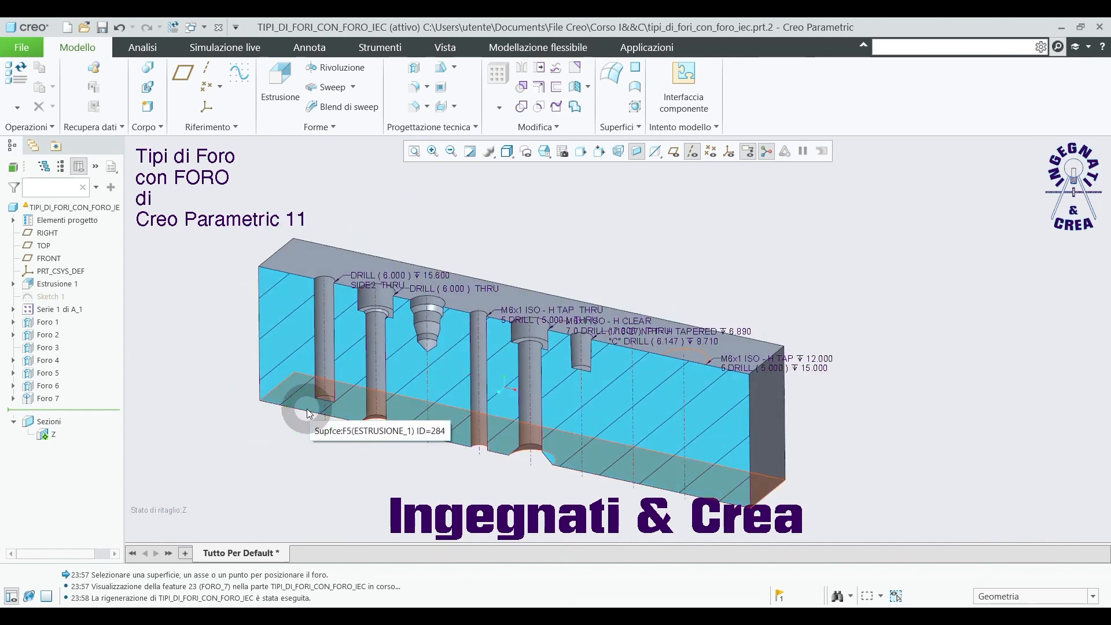